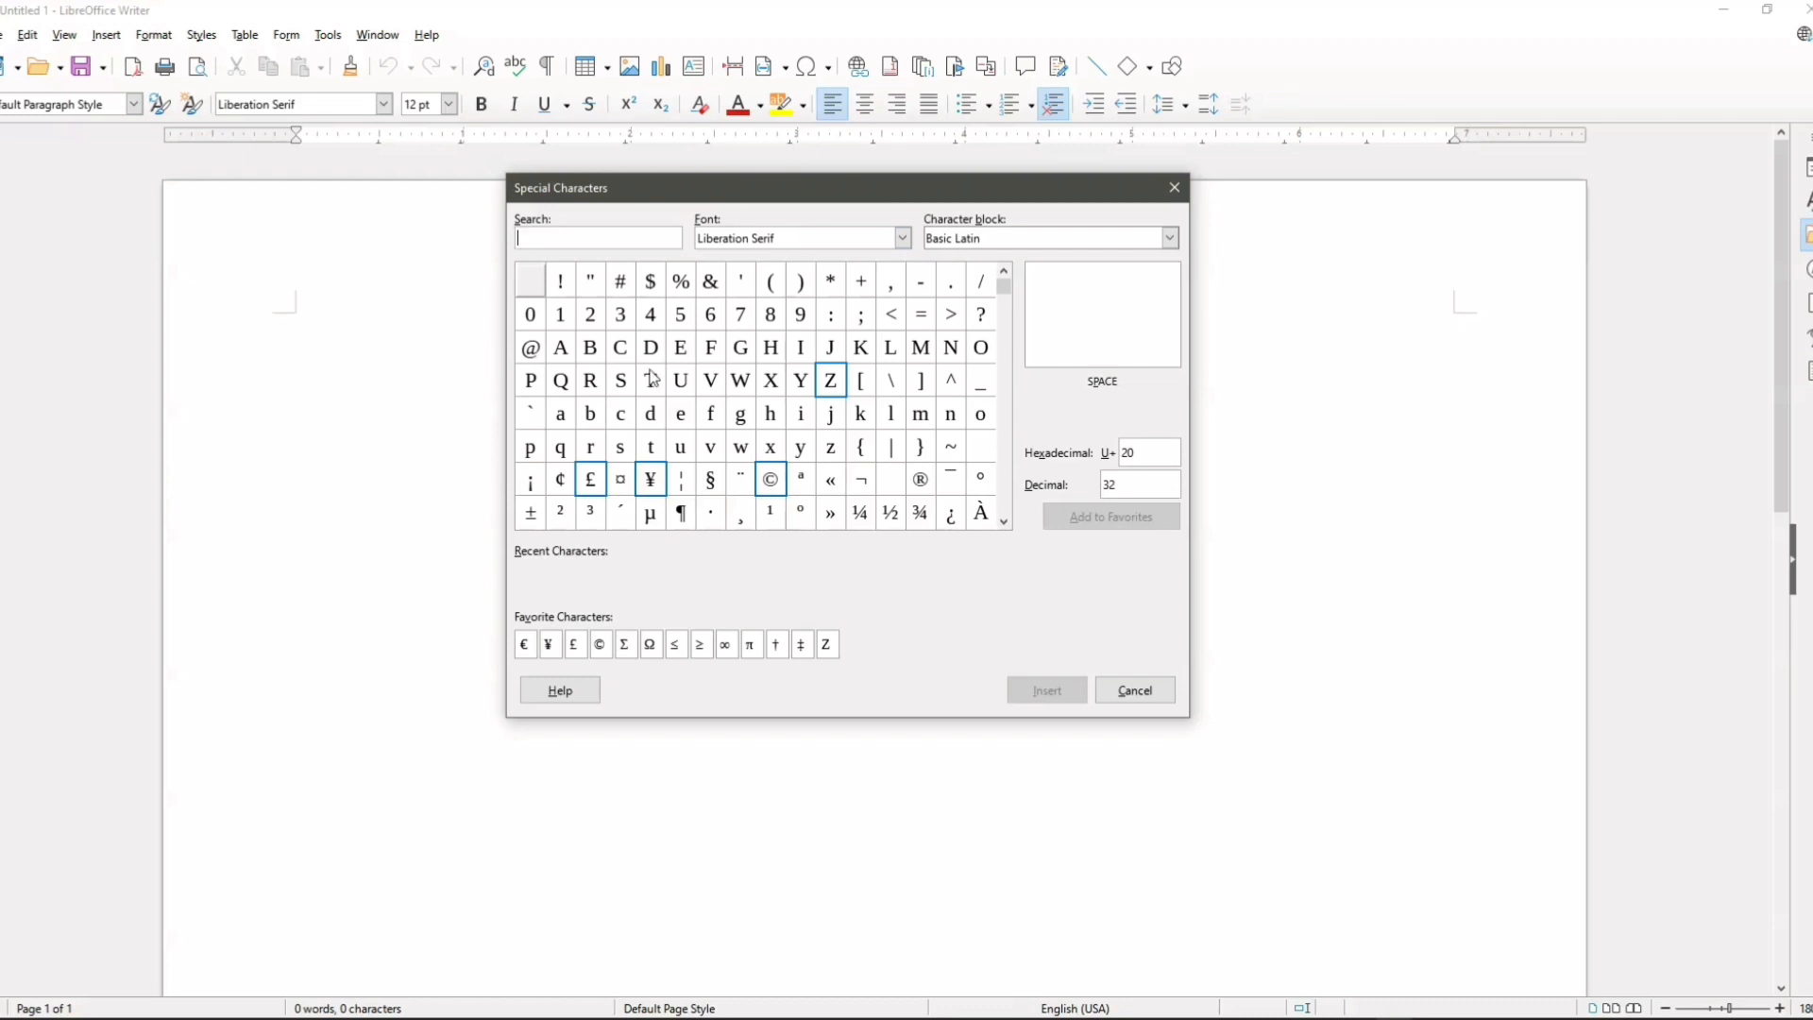
Step: Browse the Liberation Serif special characters, from Basic Latin through Latin Extended and IPA Extensions to the combining diacritical marks
scroll(828, 430, "down", 2)
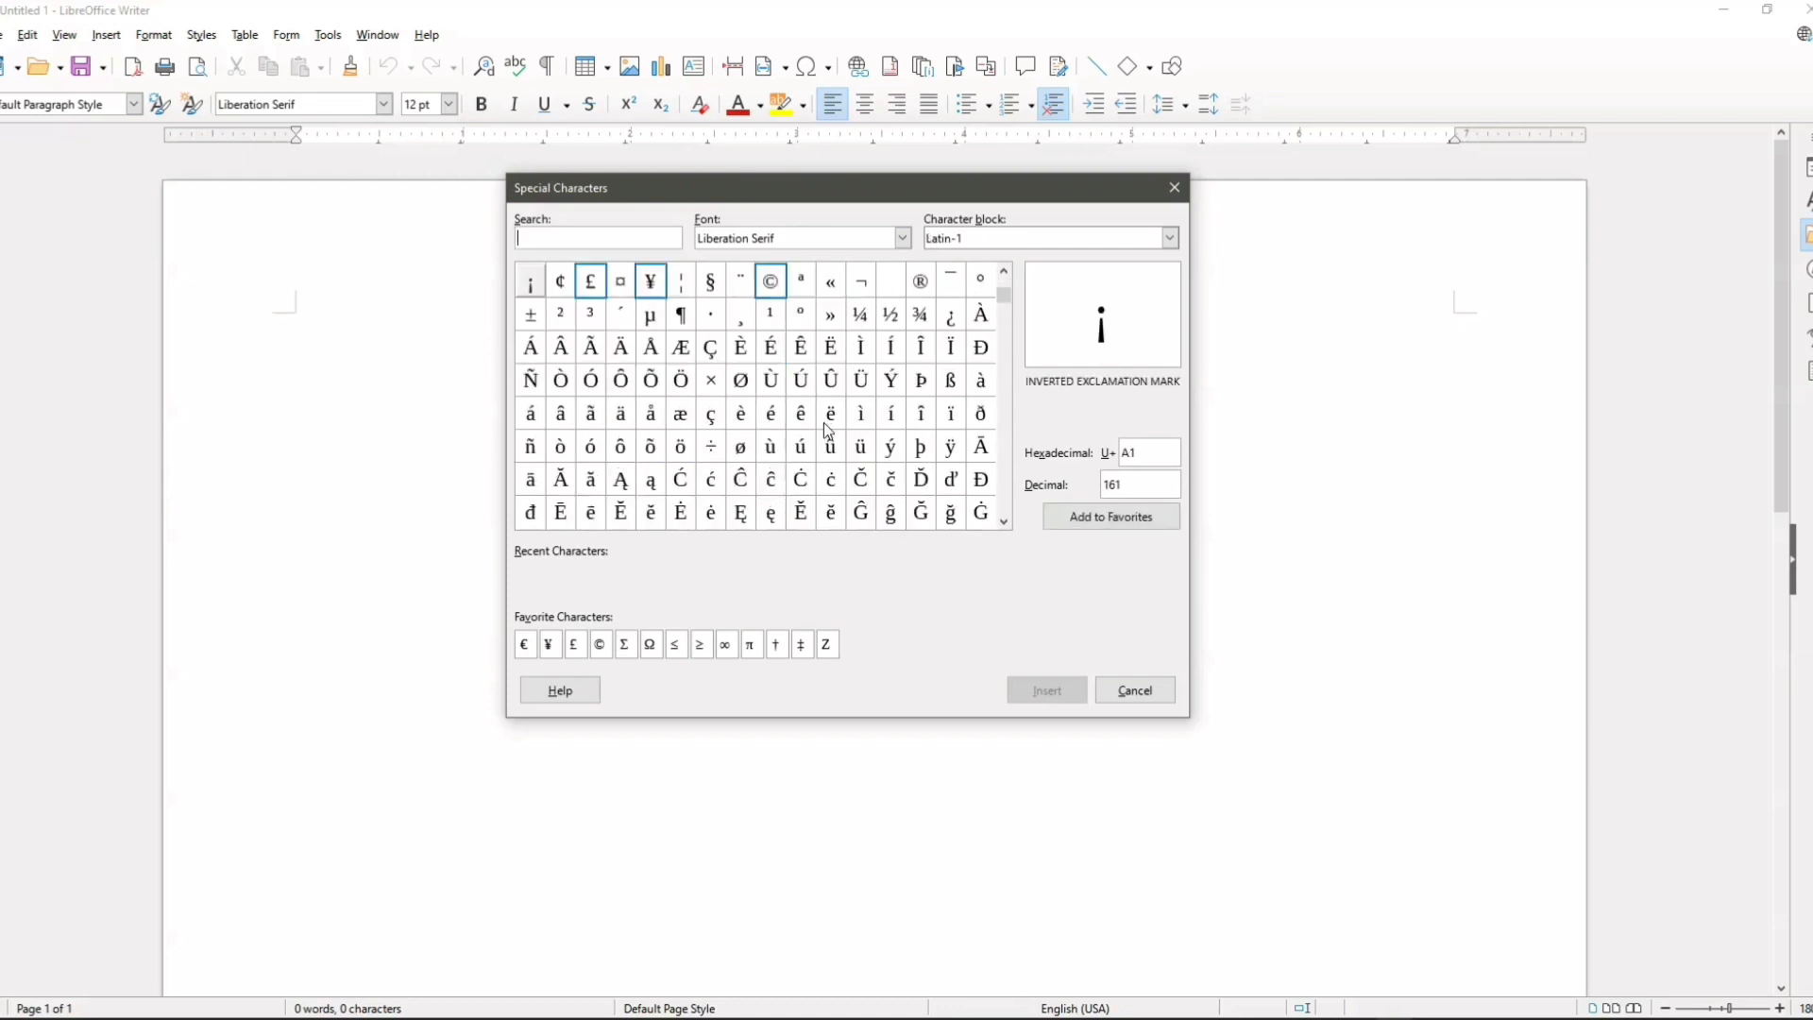
scroll(828, 431, "down", 4)
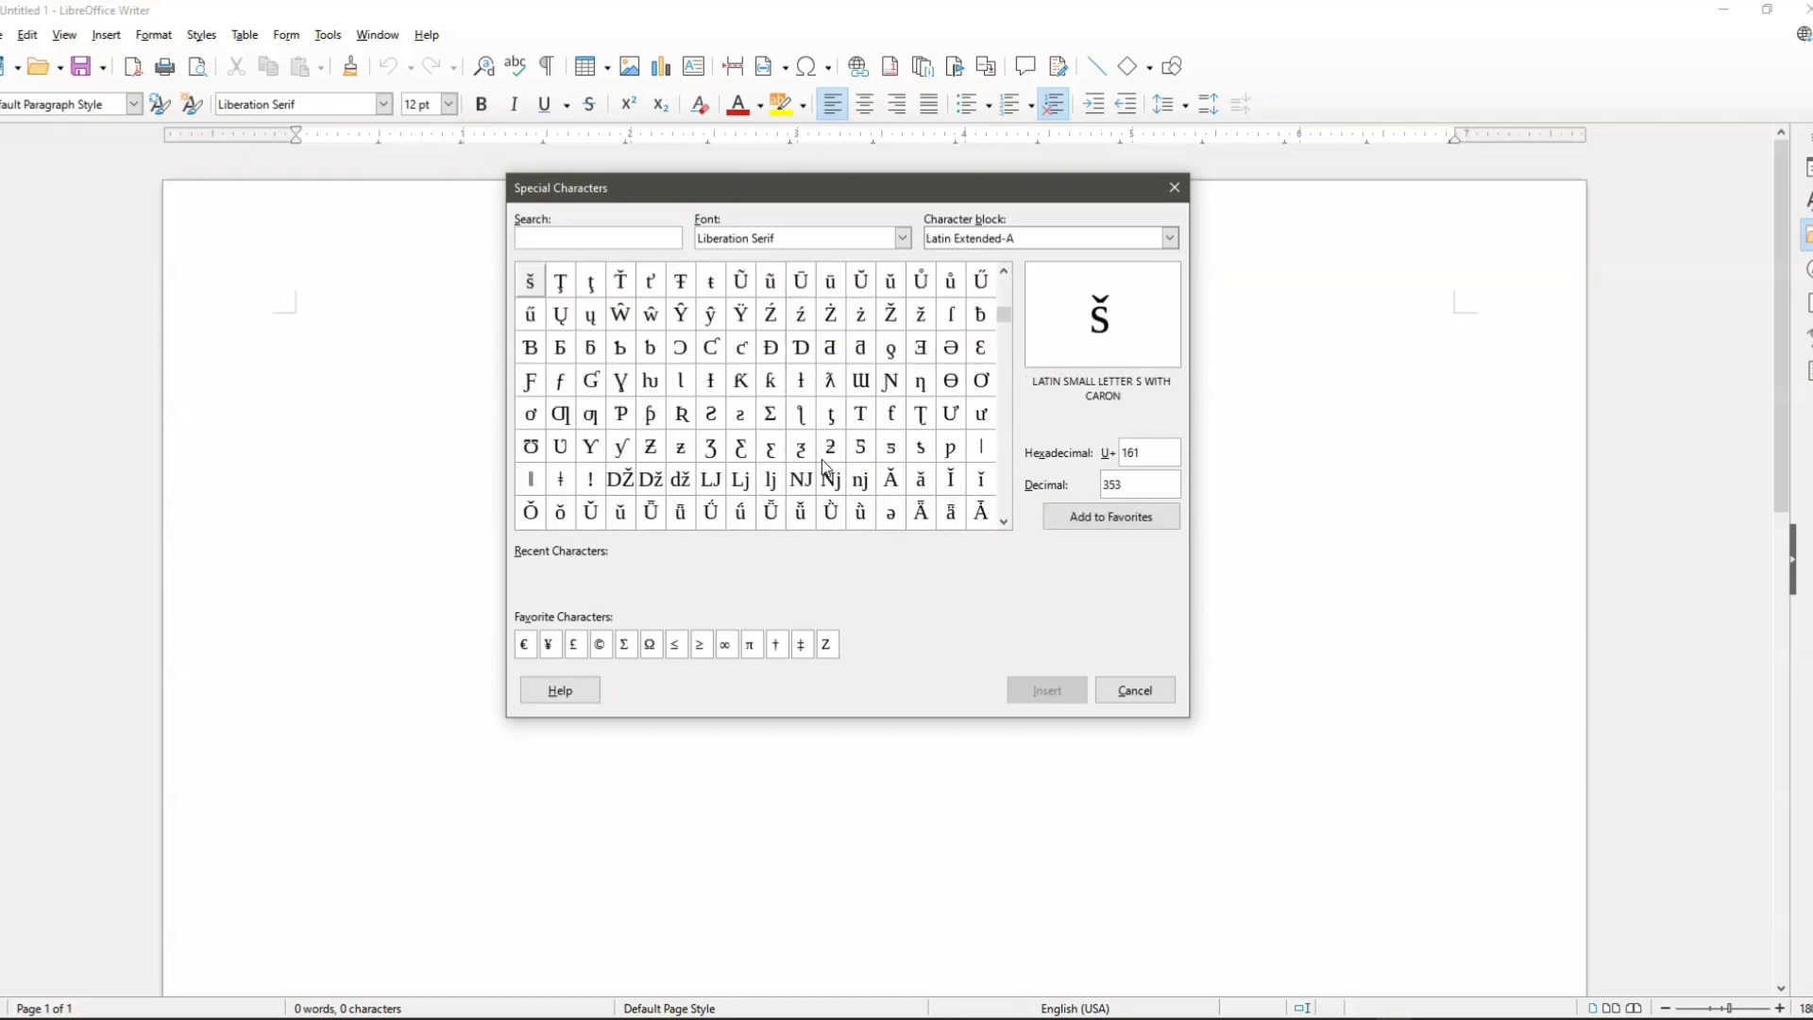
scroll(826, 465, "down", 2)
scroll(826, 465, "up", 8)
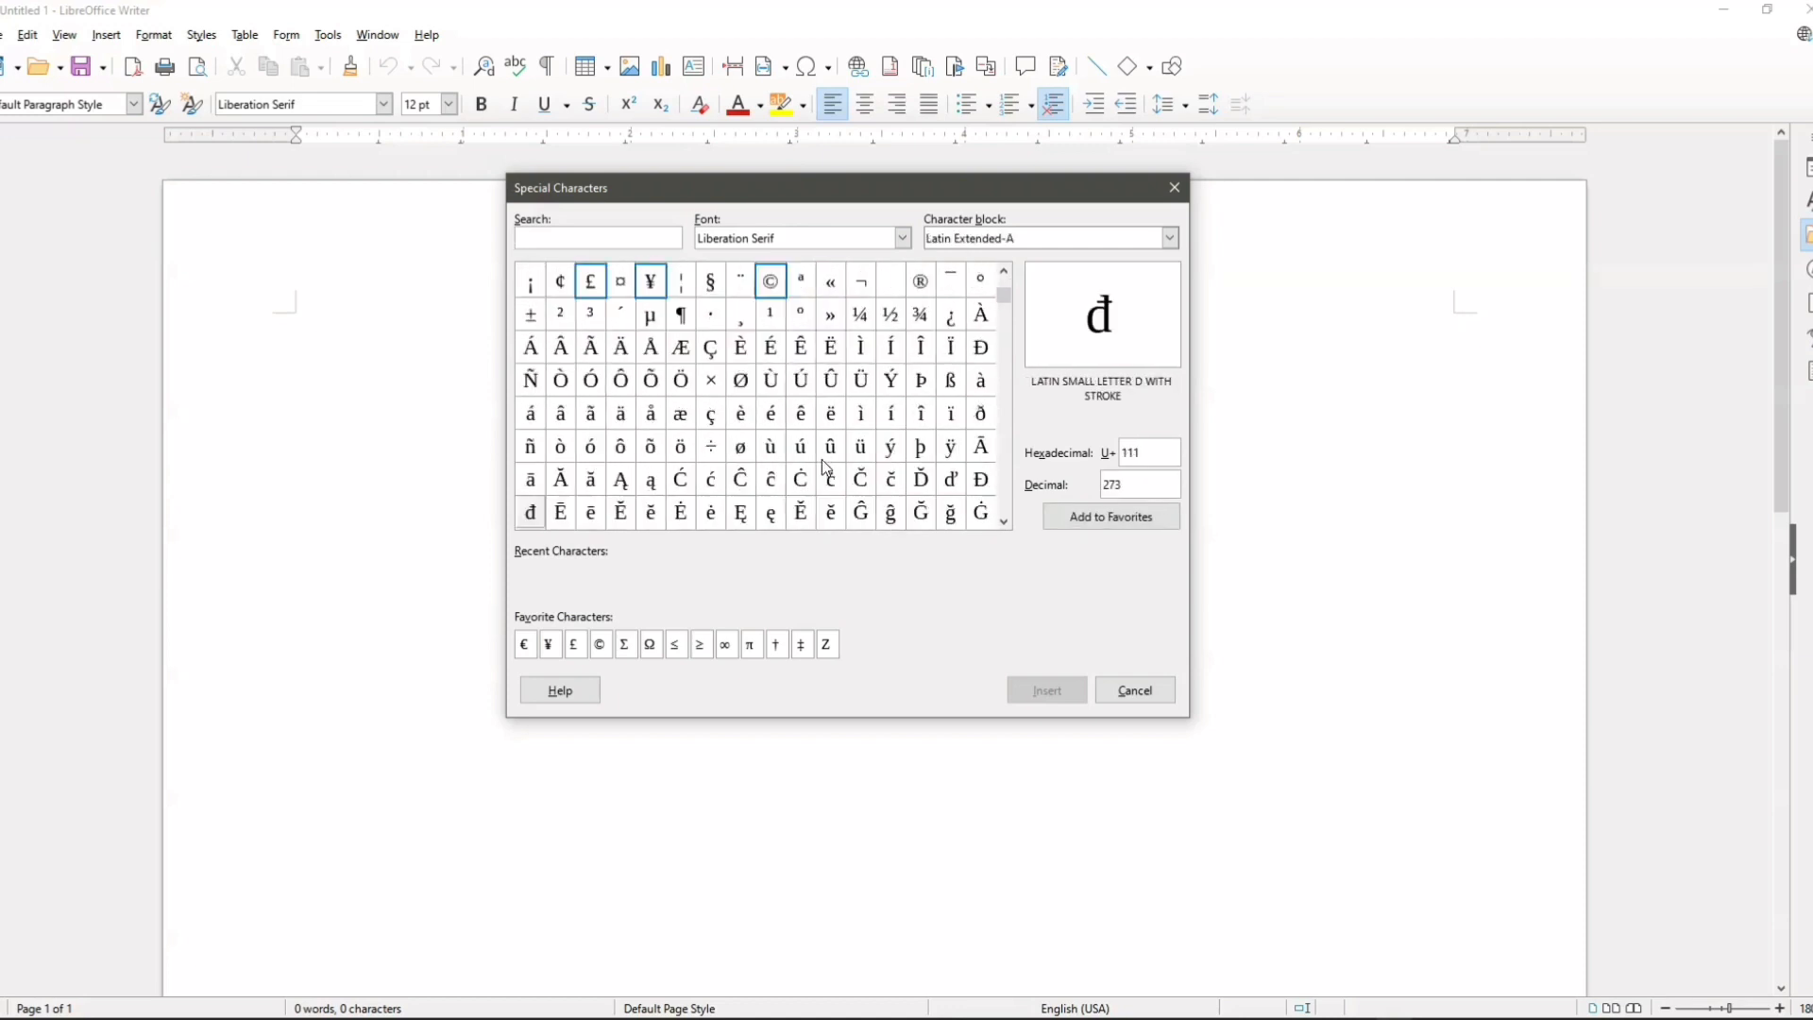
scroll(826, 466, "up", 1)
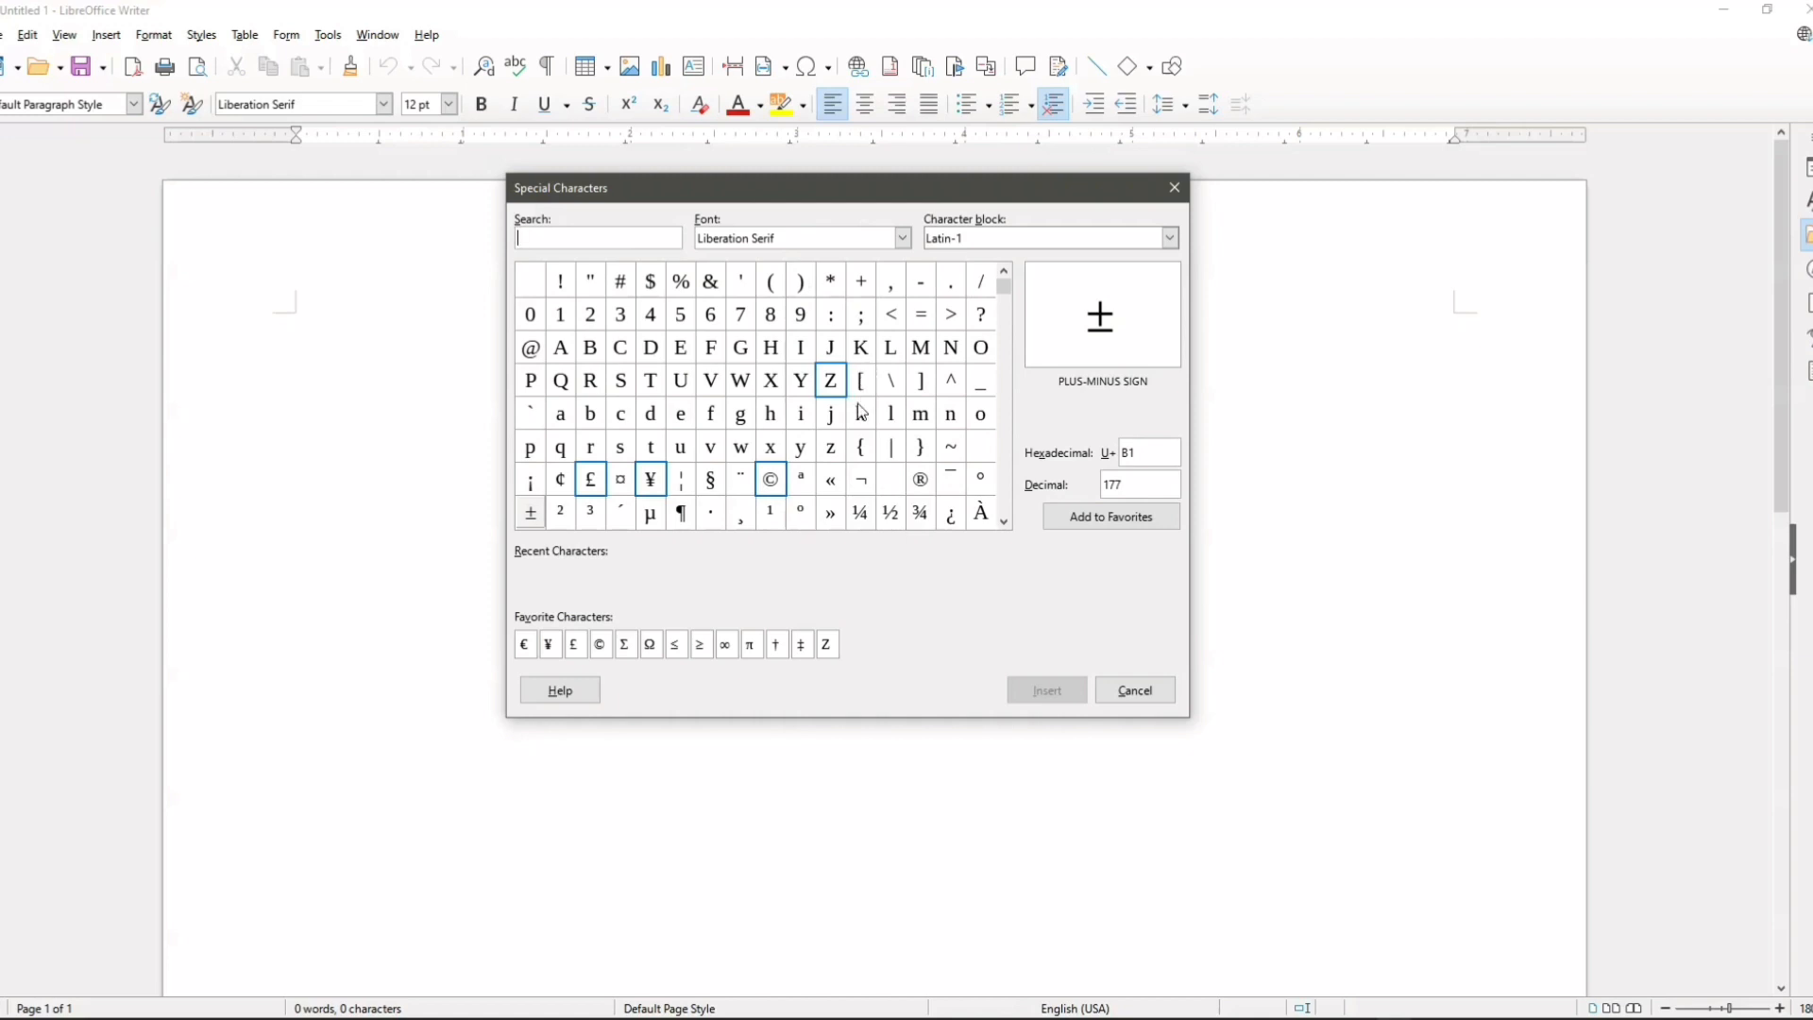
scroll(861, 412, "down", 2)
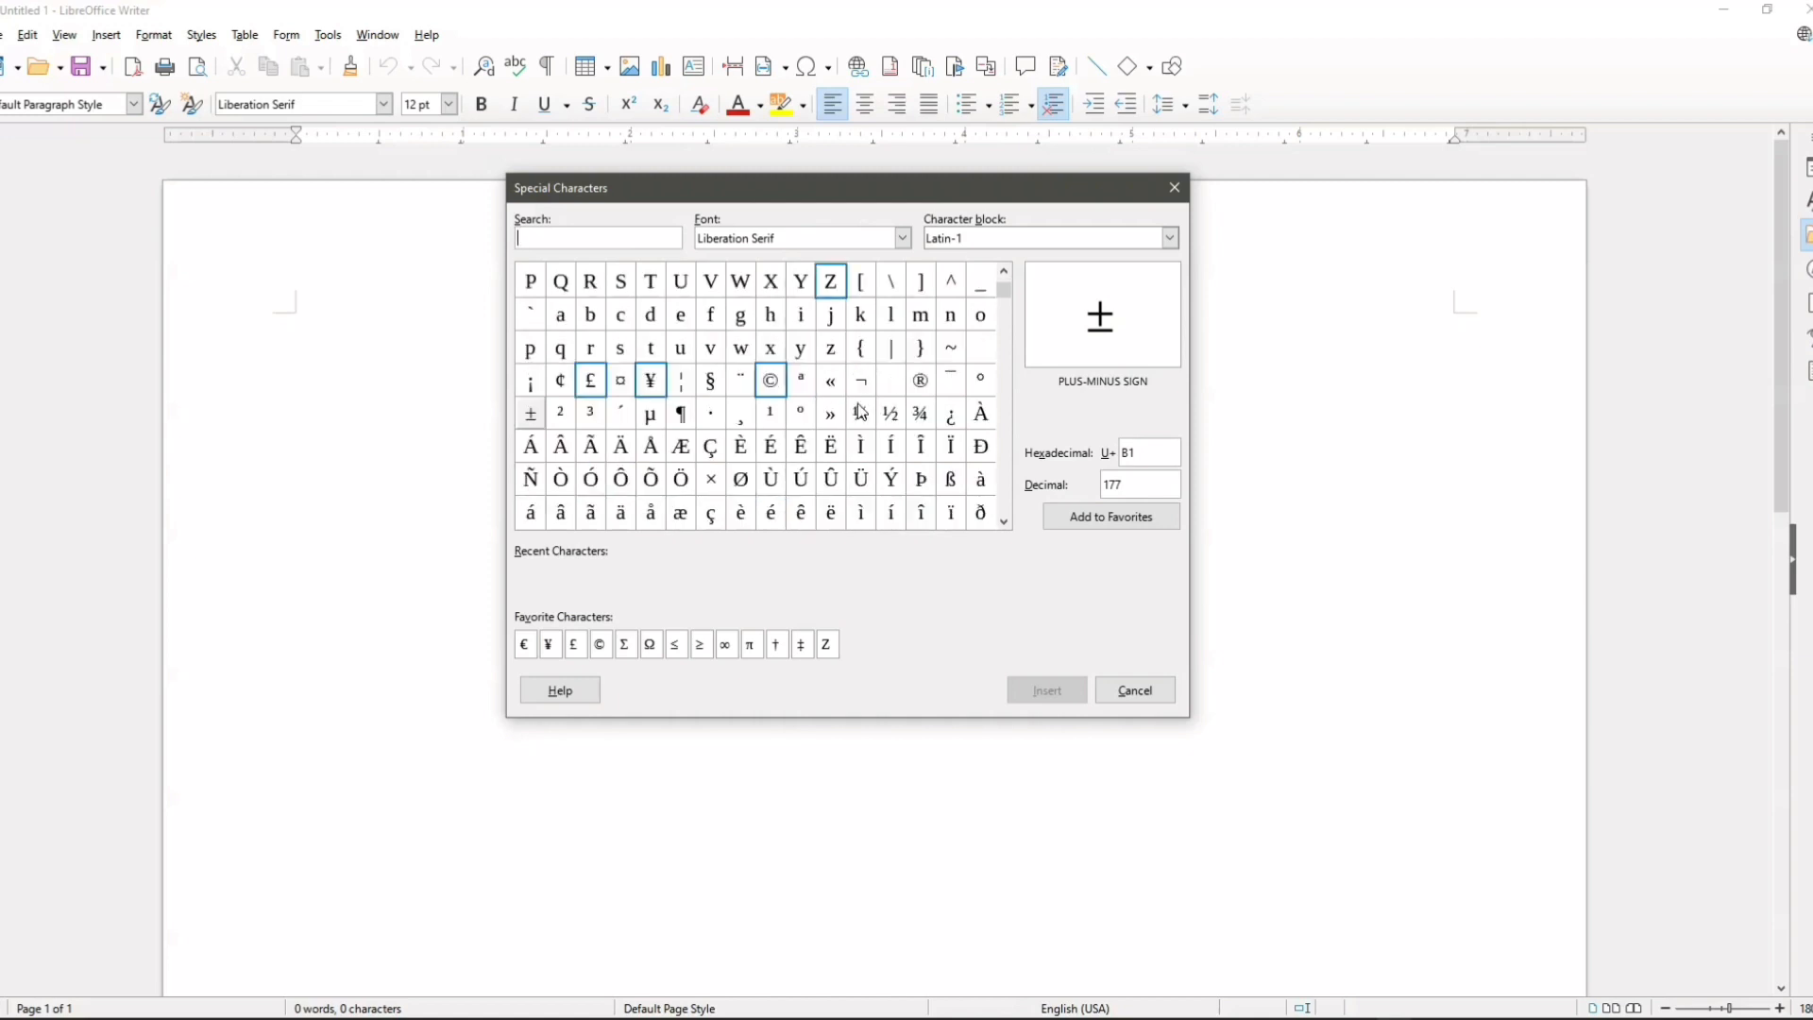
scroll(861, 411, "down", 1)
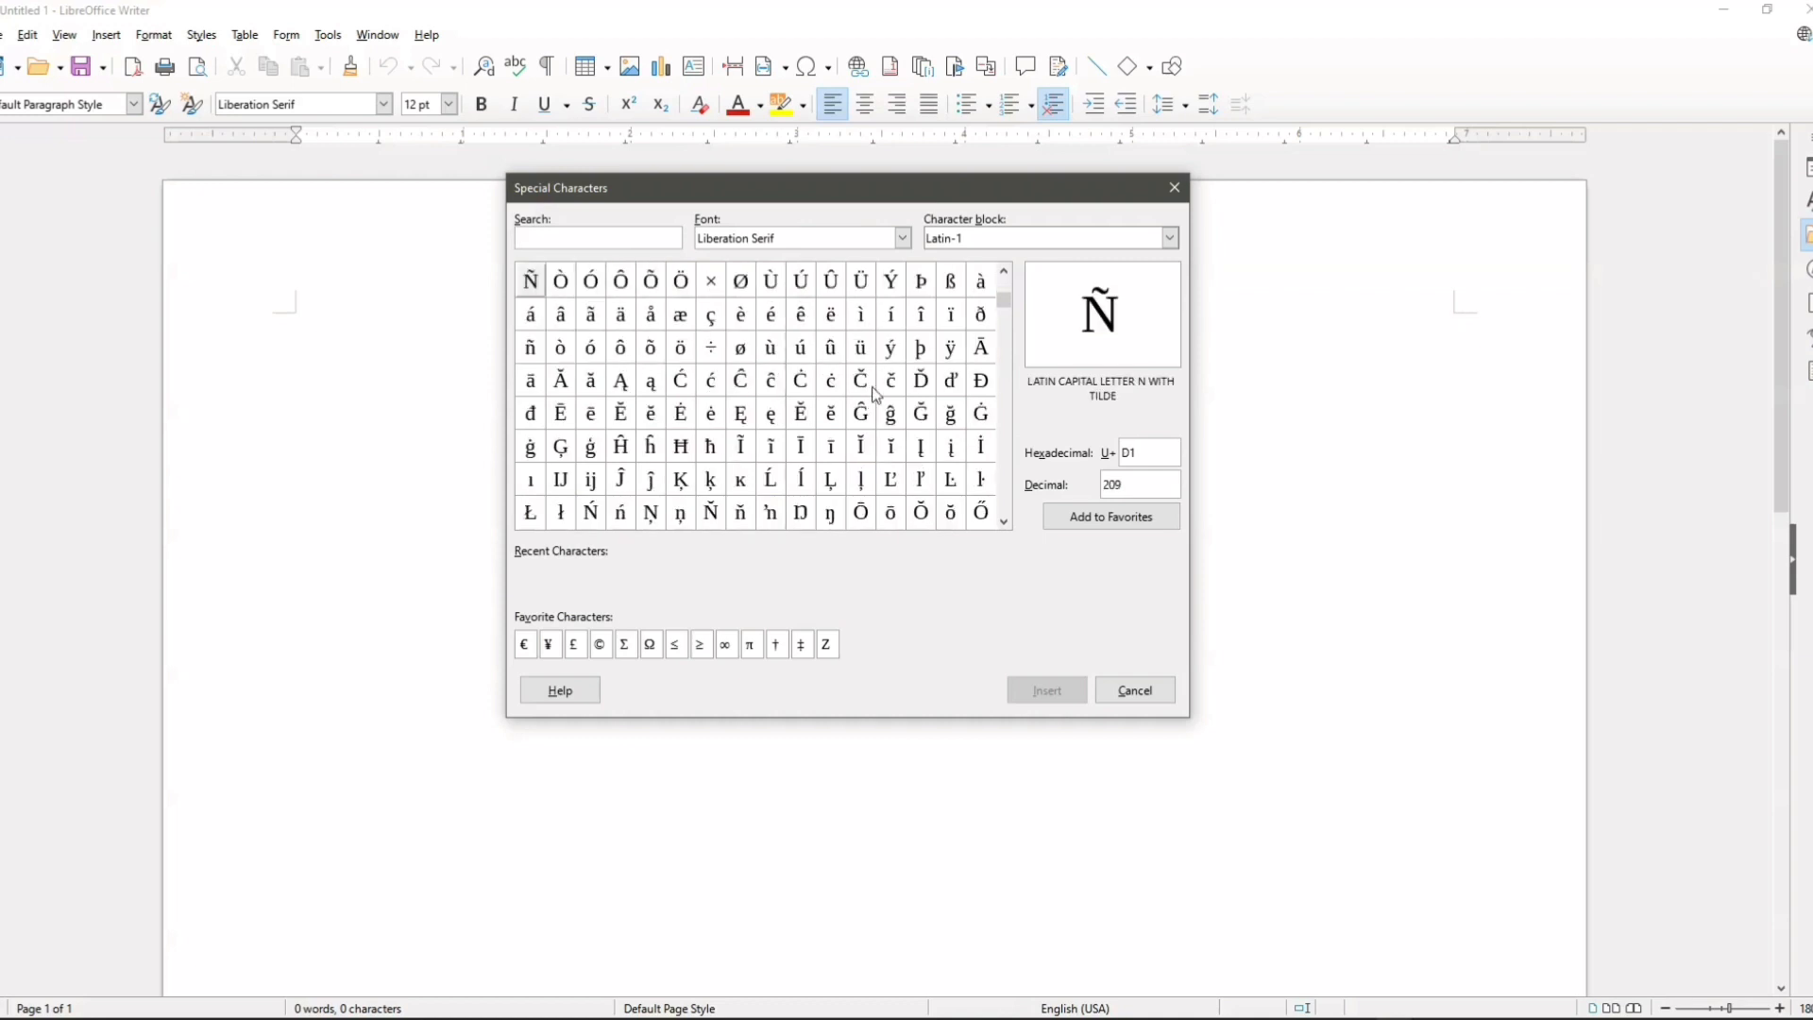
scroll(877, 395, "down", 7)
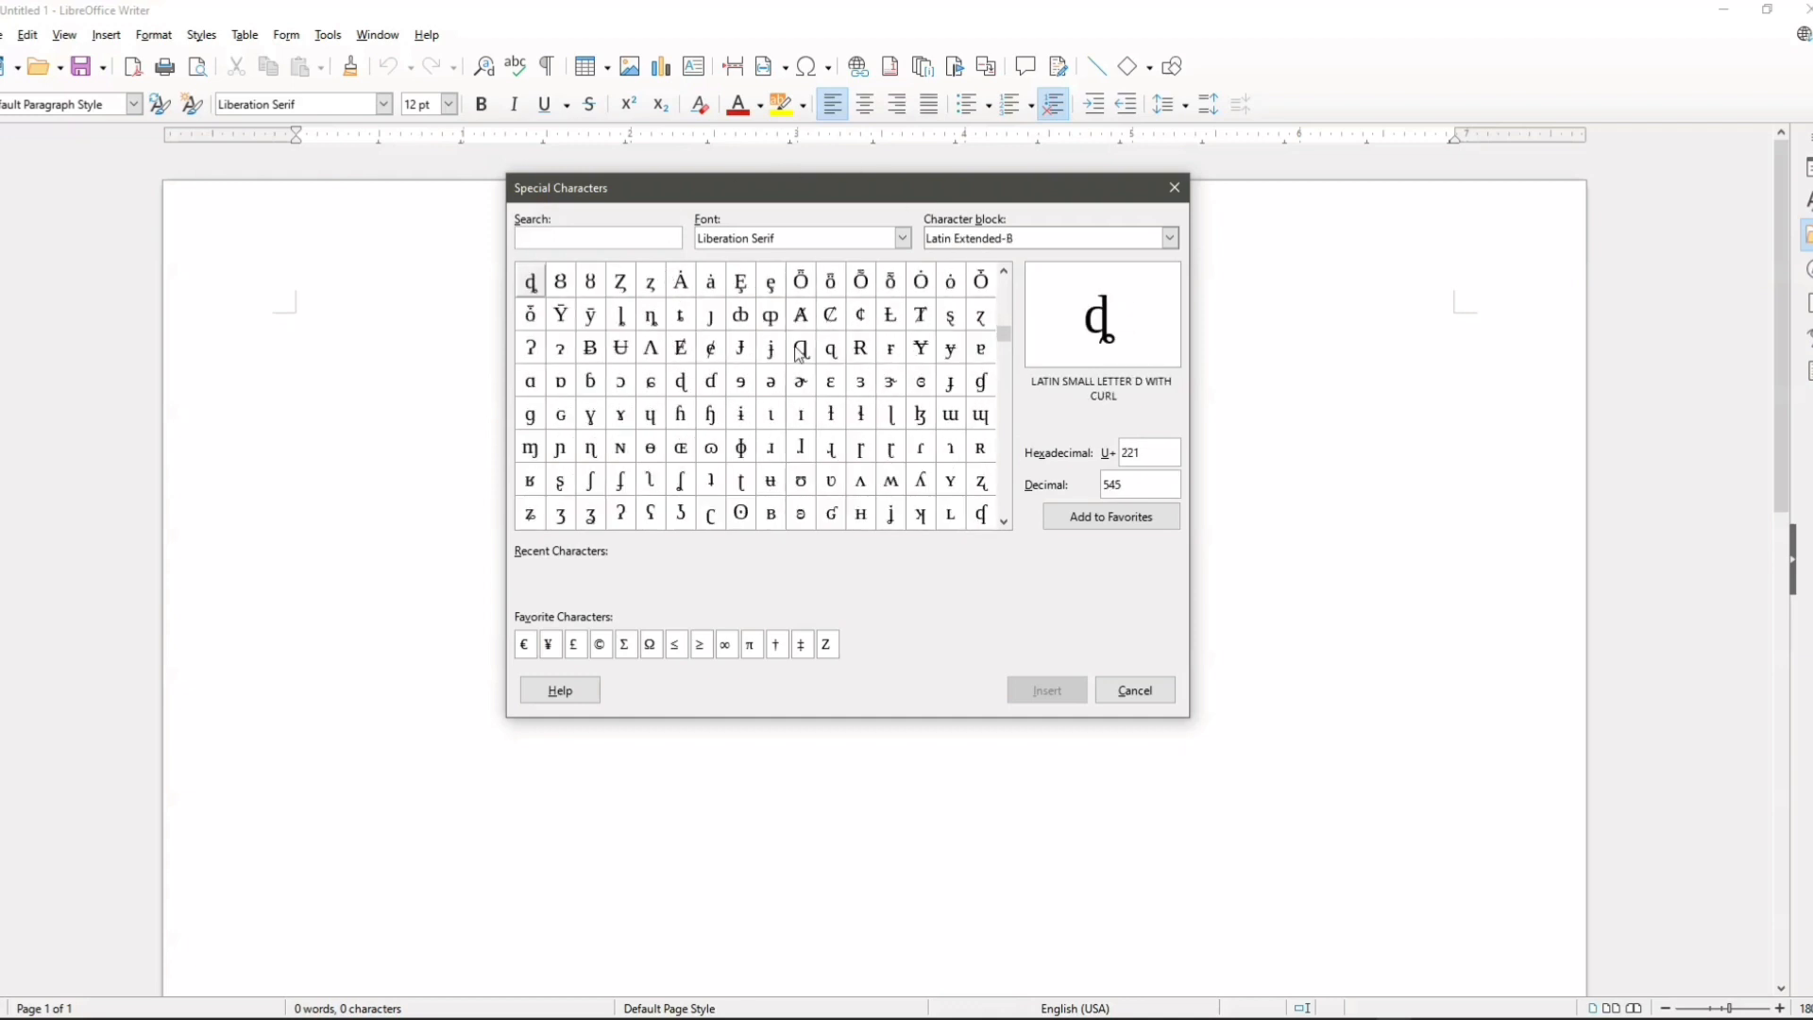
scroll(869, 415, "down", 2)
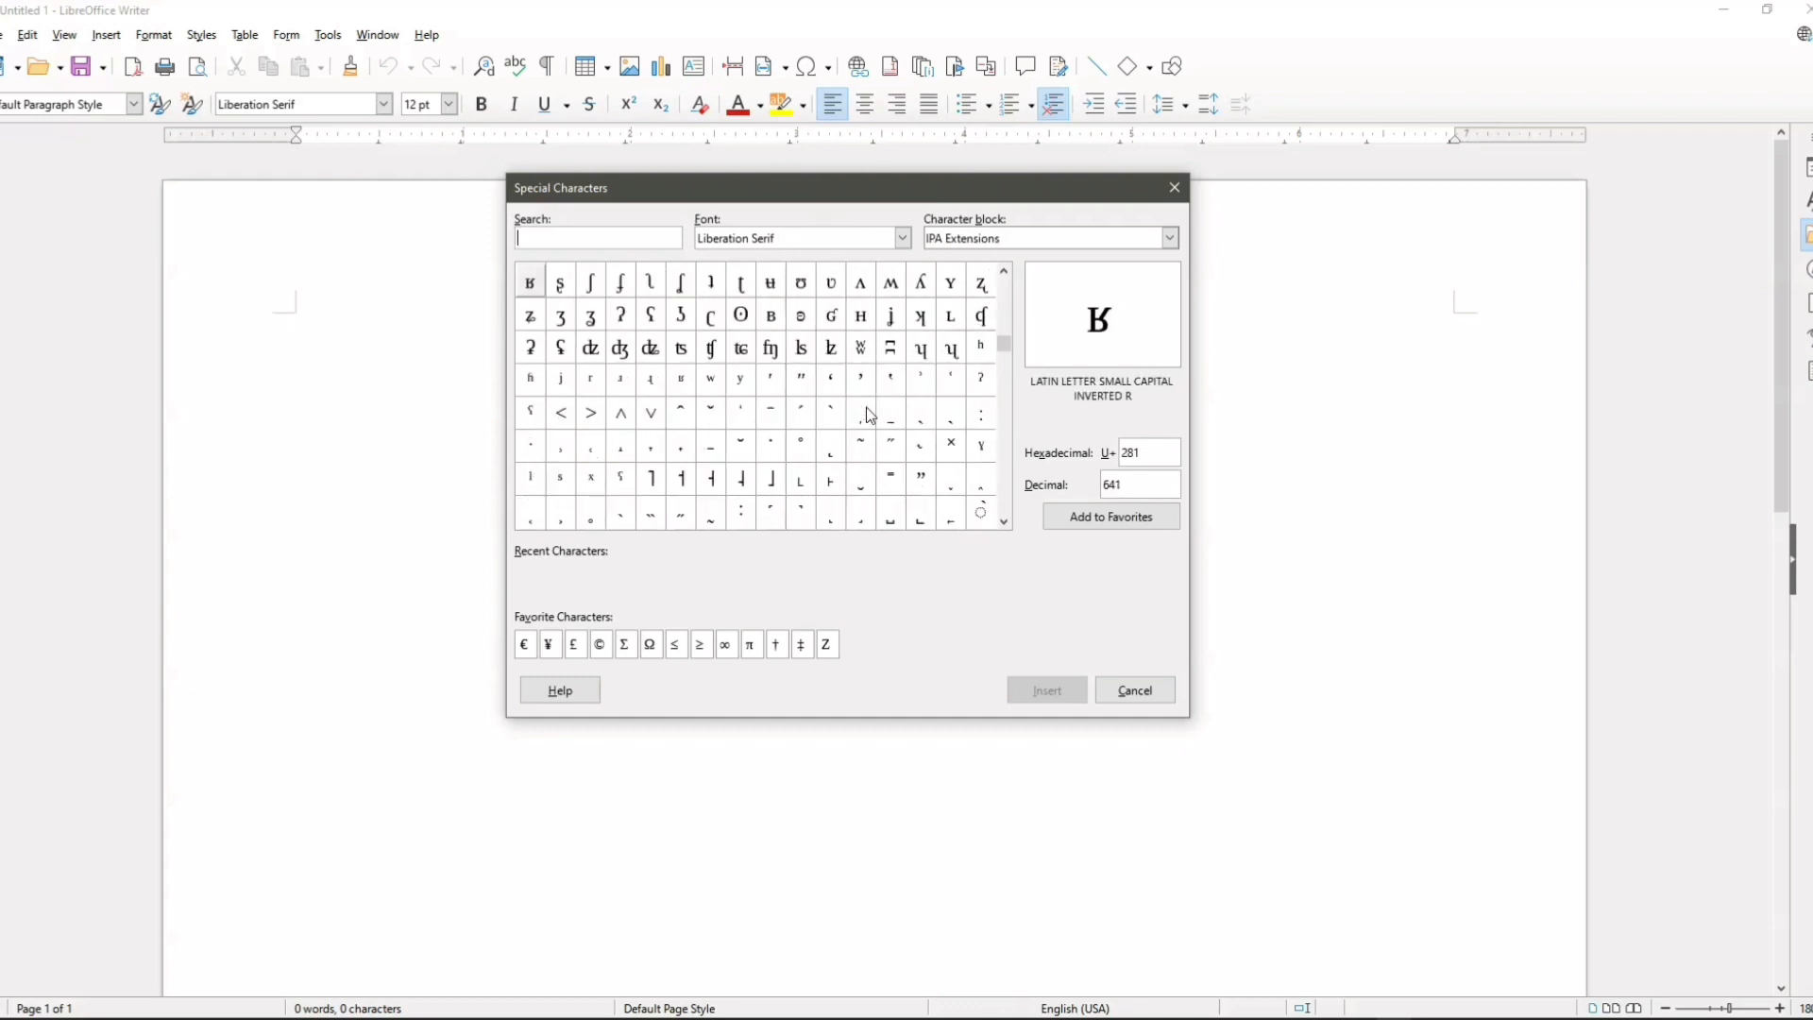
scroll(870, 415, "down", 4)
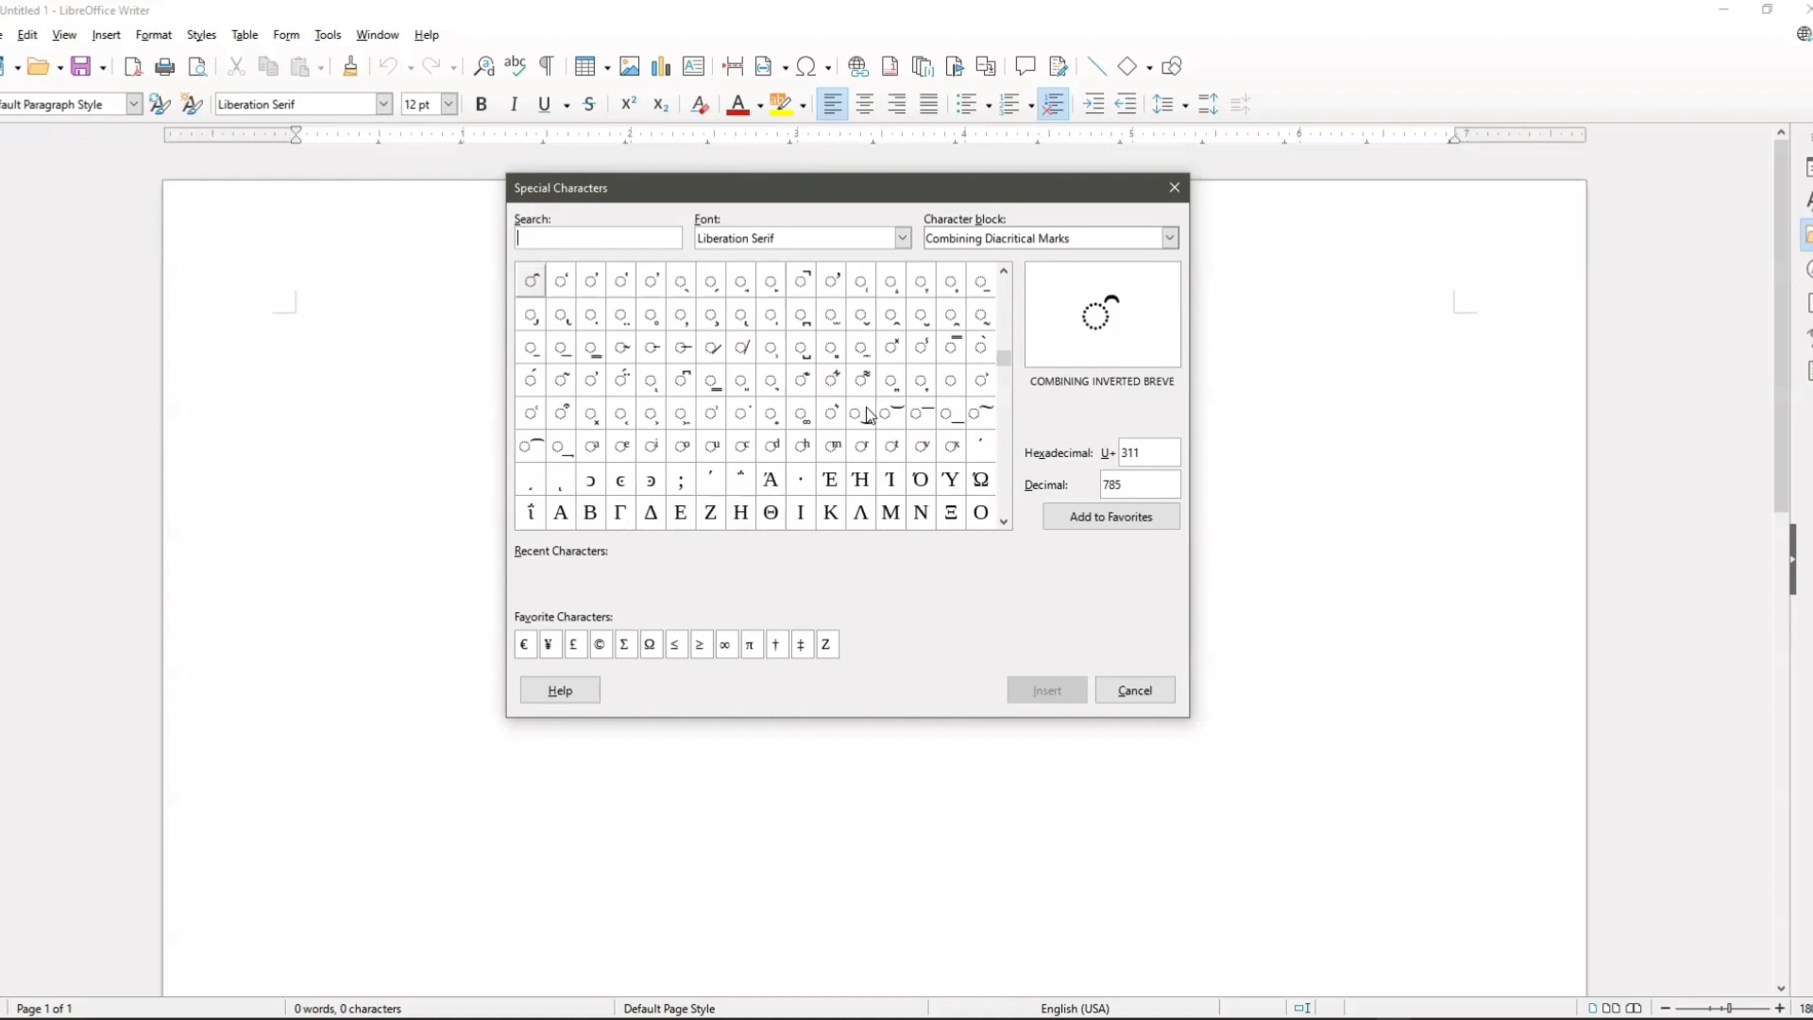
Step: Set the font of the special character set to Wingdings
left_click(903, 239)
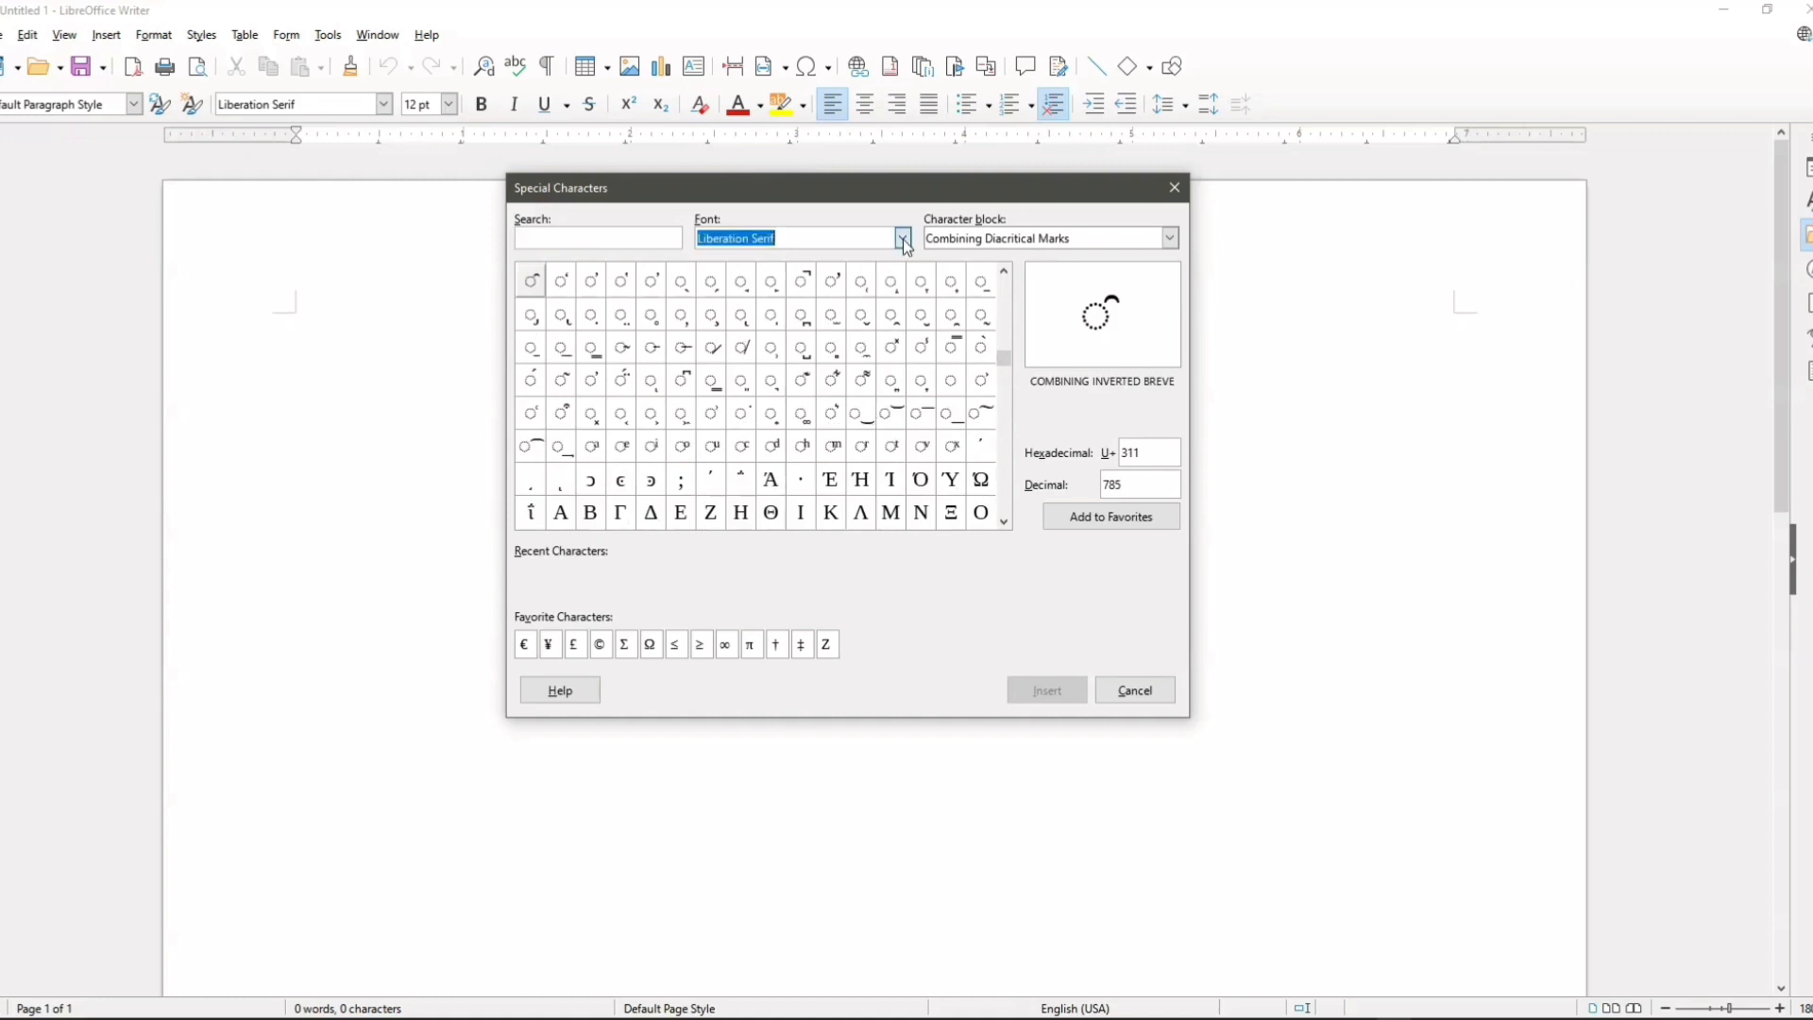
scroll(845, 421, "down", 4)
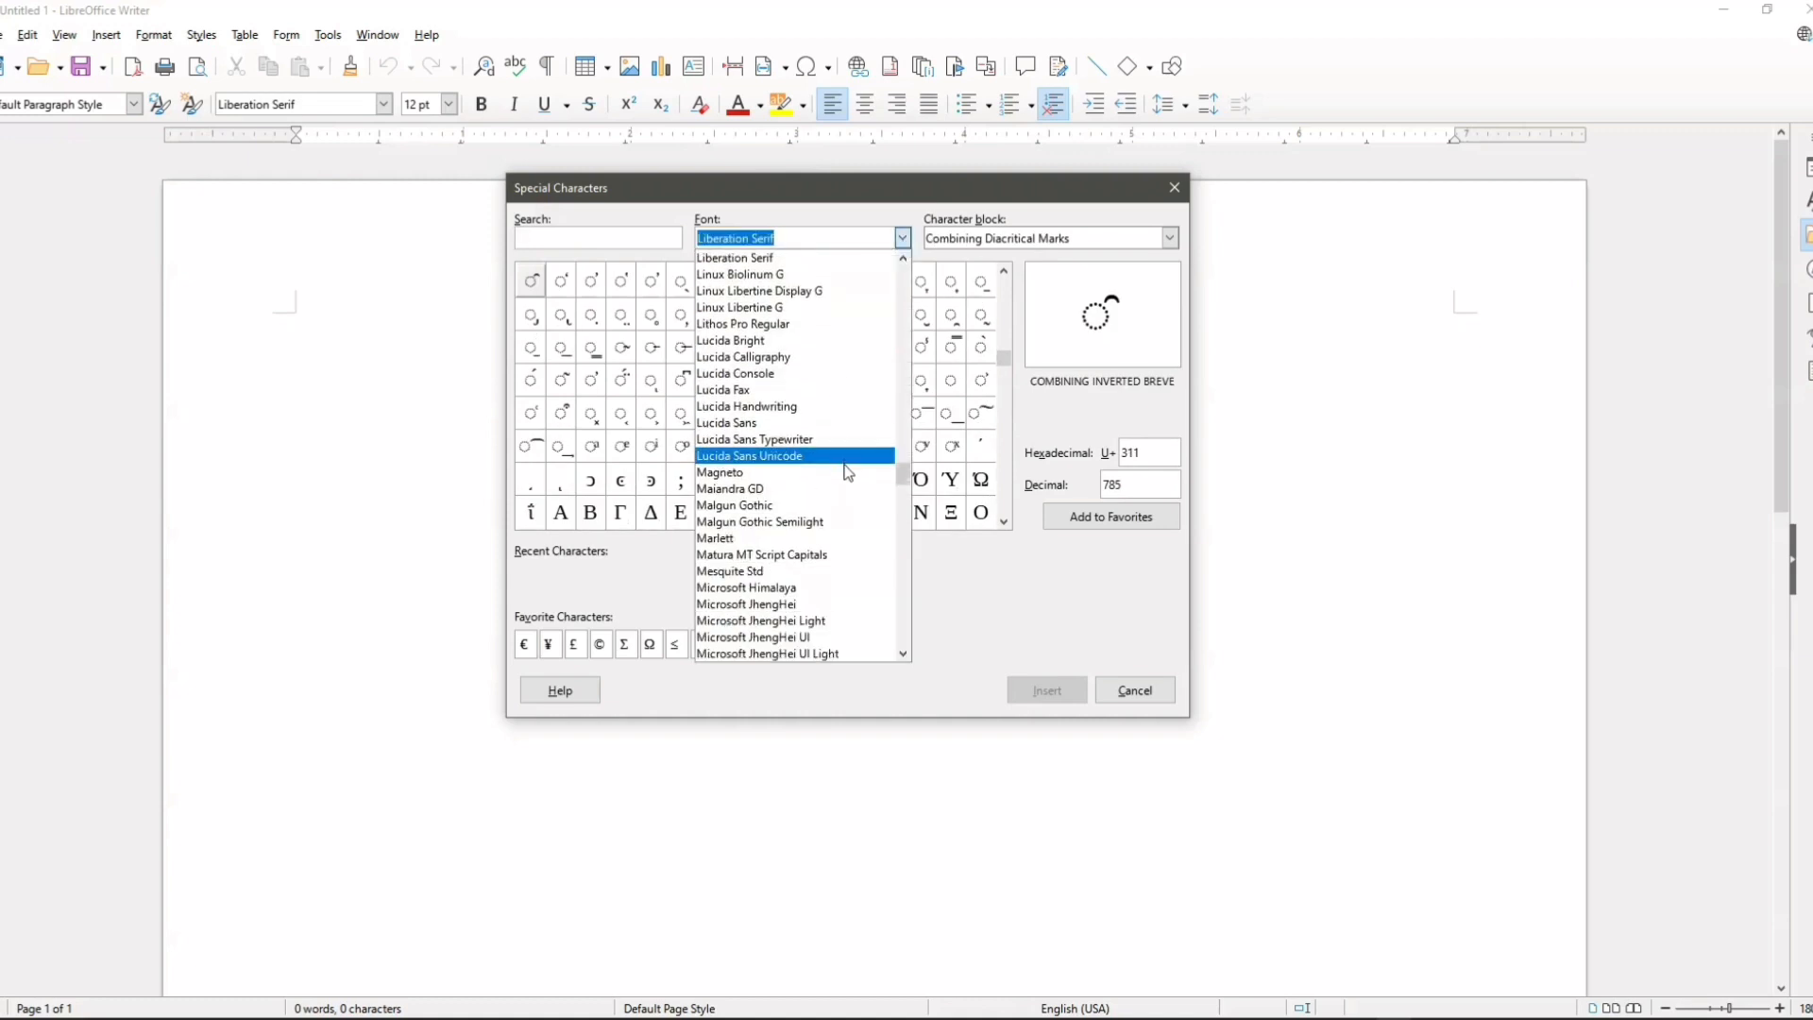
scroll(847, 472, "up", 3)
scroll(847, 473, "up", 3)
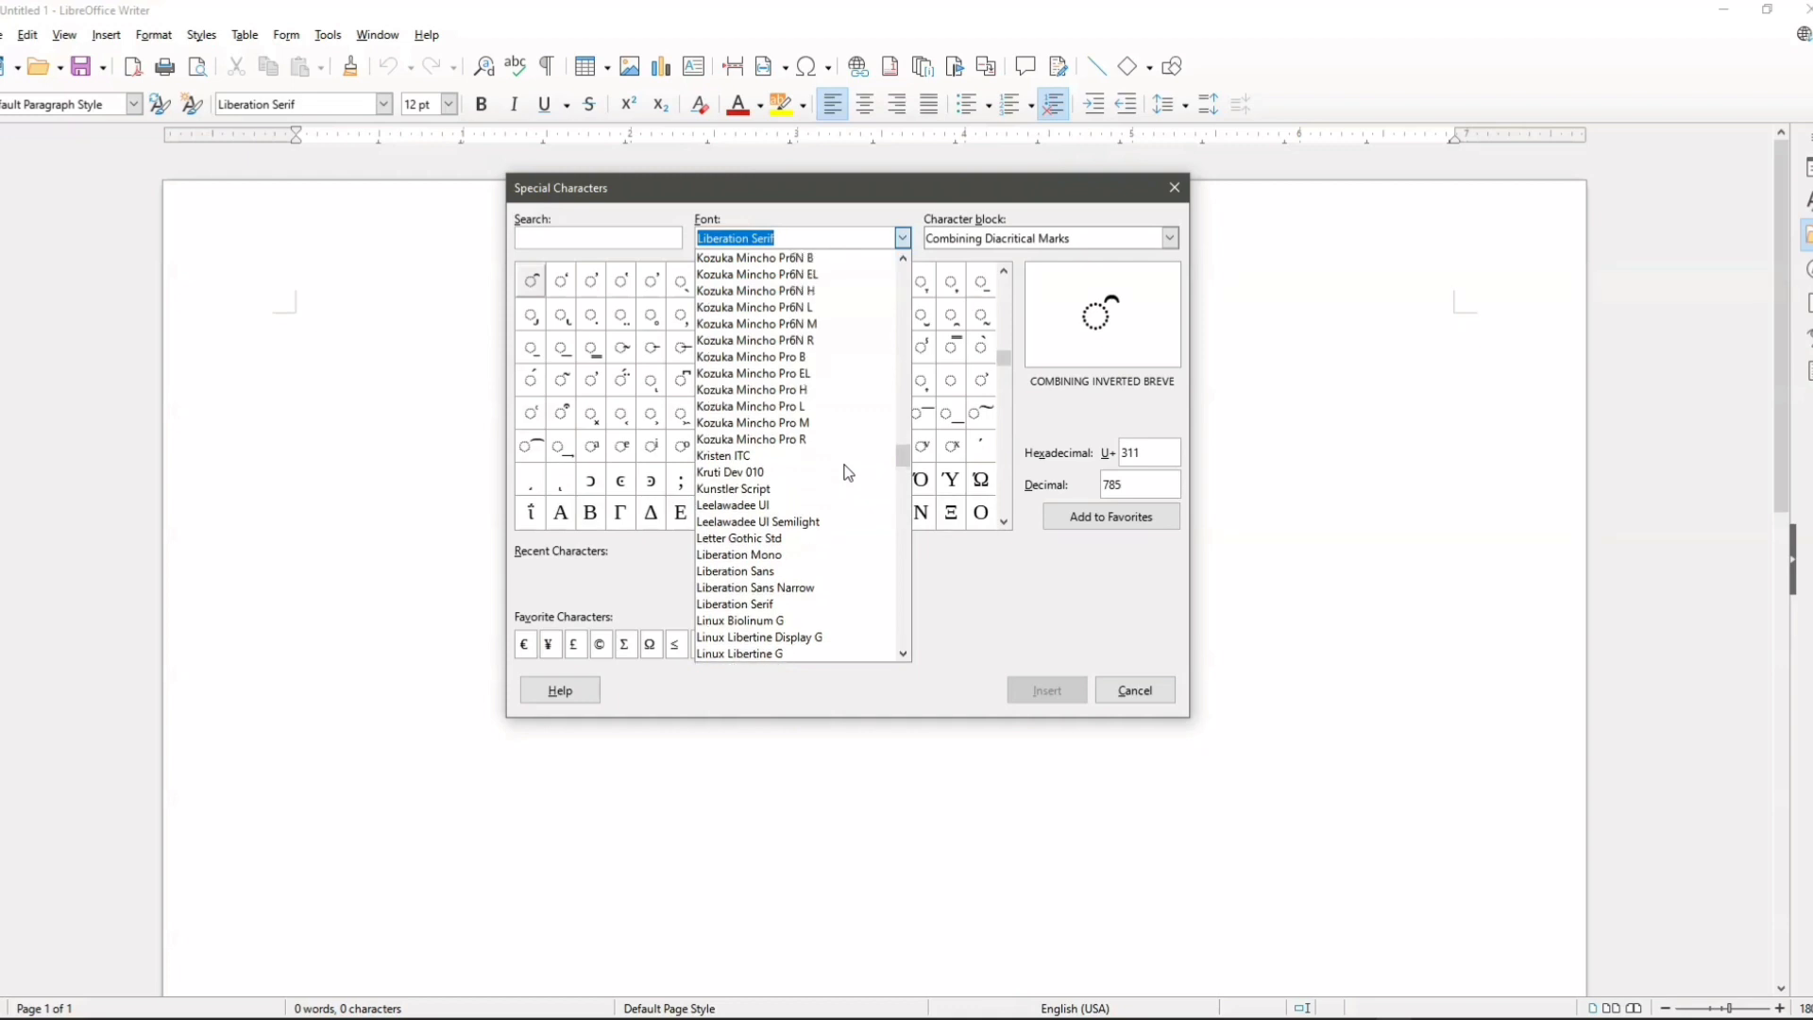
scroll(847, 473, "up", 2)
scroll(897, 453, "up", 1)
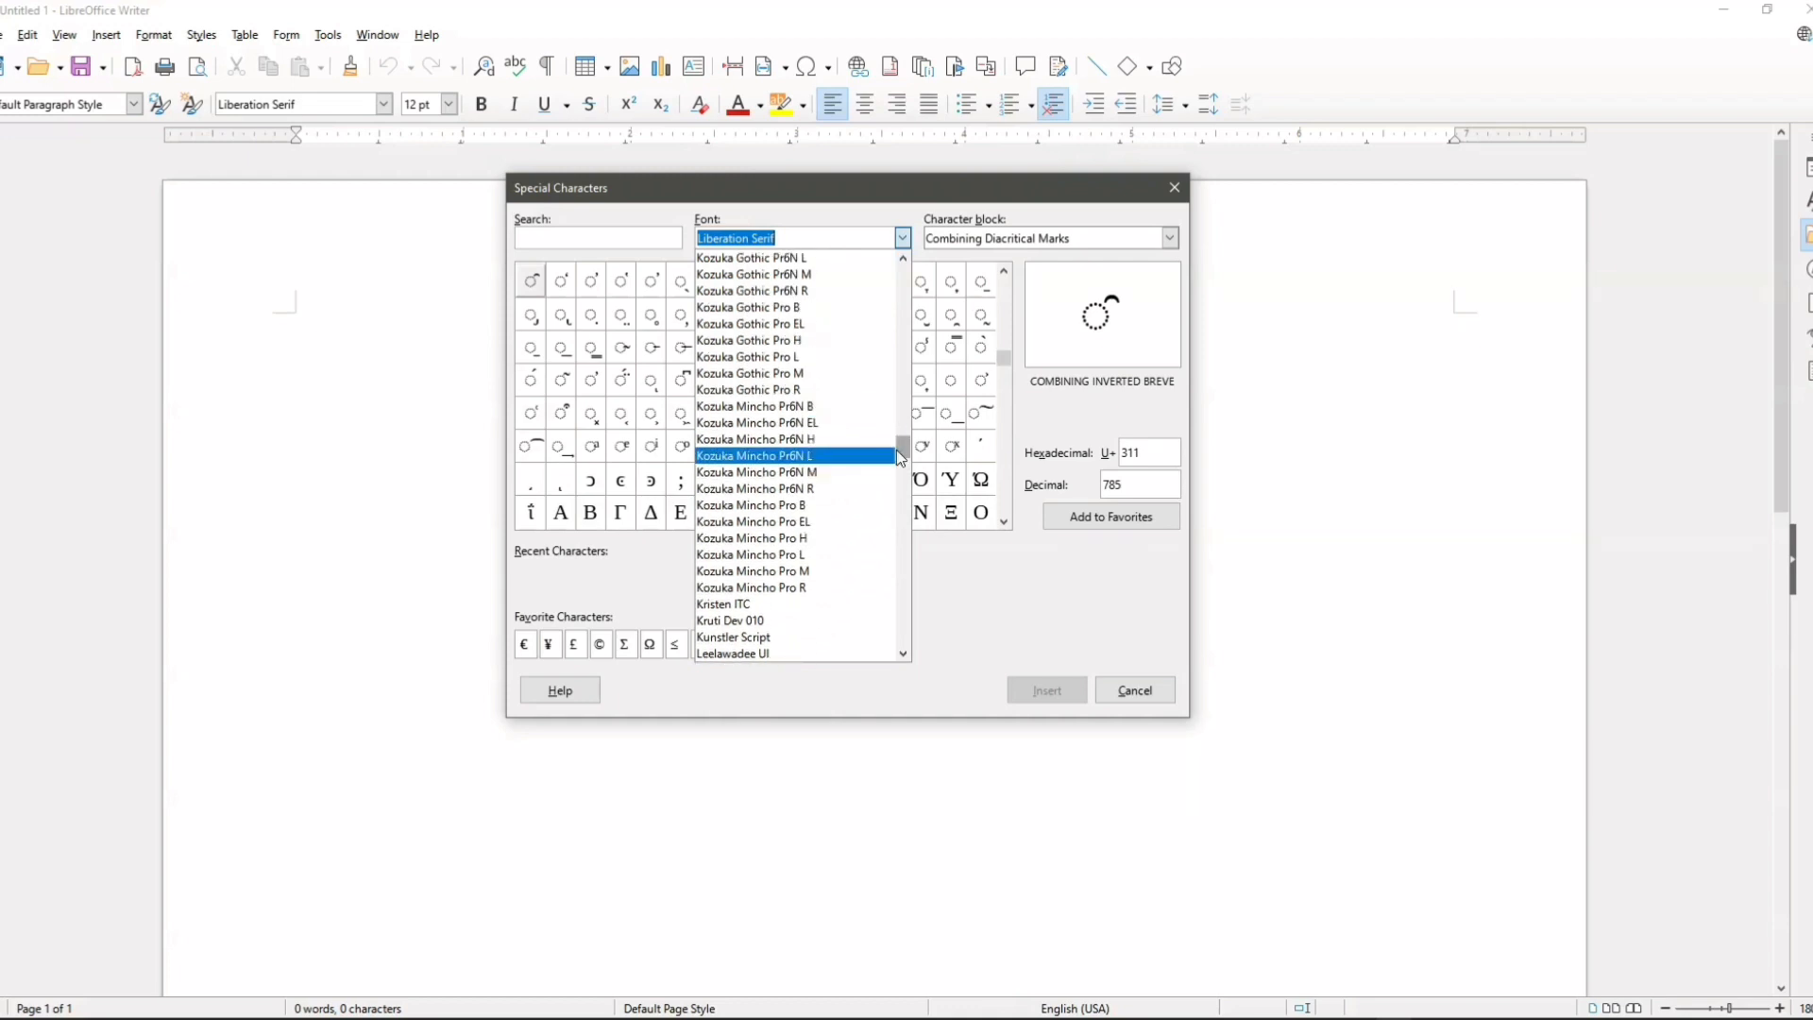
mouse_move(912, 442)
left_mouse_down()
mouse_move(912, 278)
mouse_move(913, 472)
left_mouse_up()
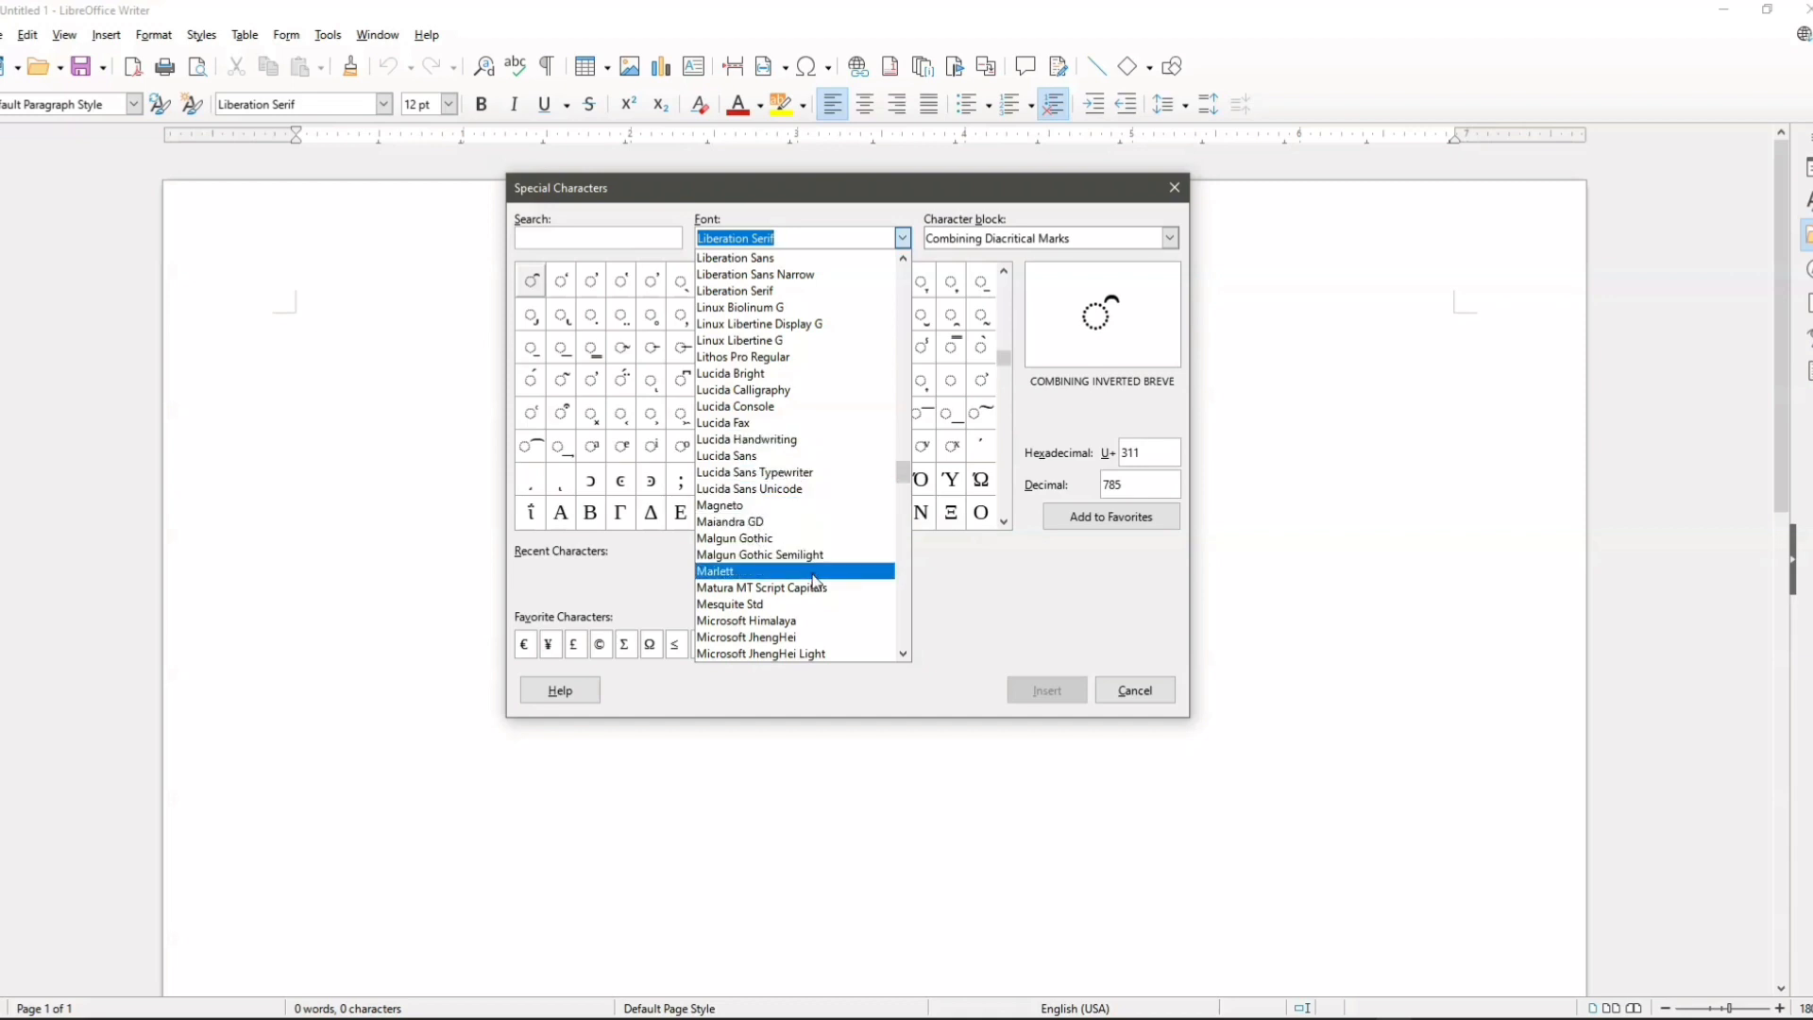
left_click_drag(903, 475, 899, 648)
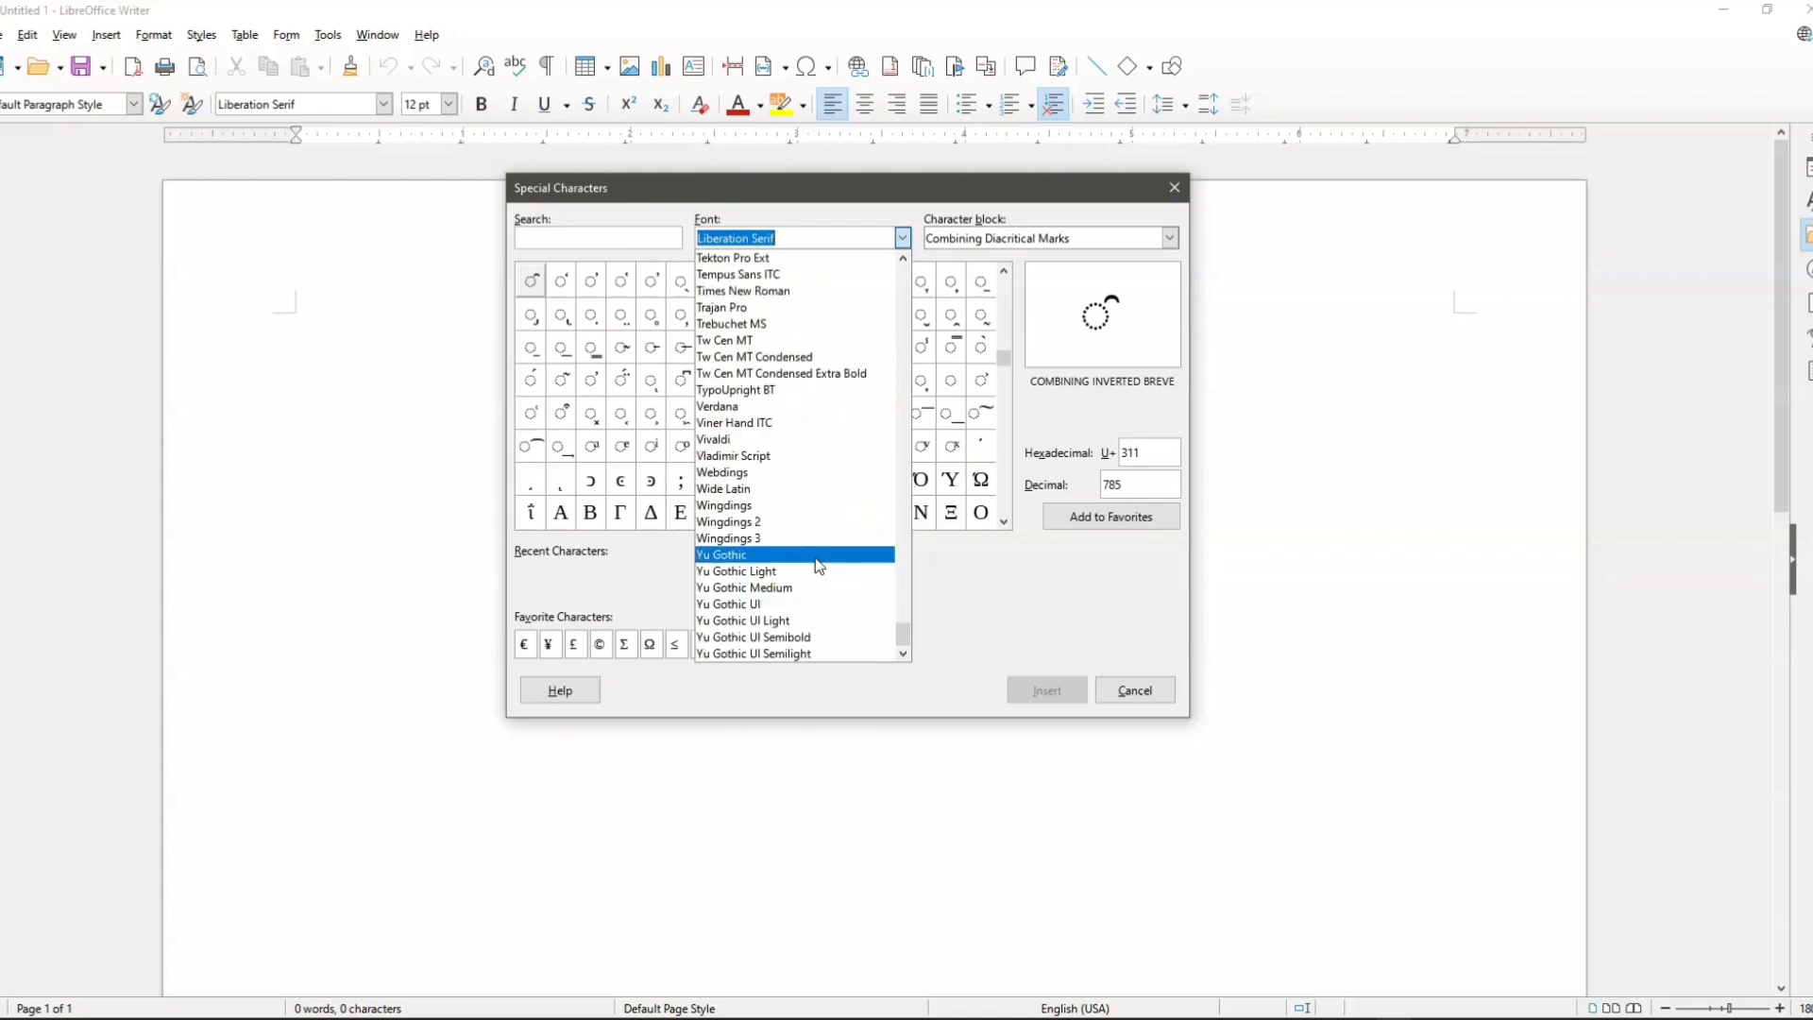
left_click(722, 514)
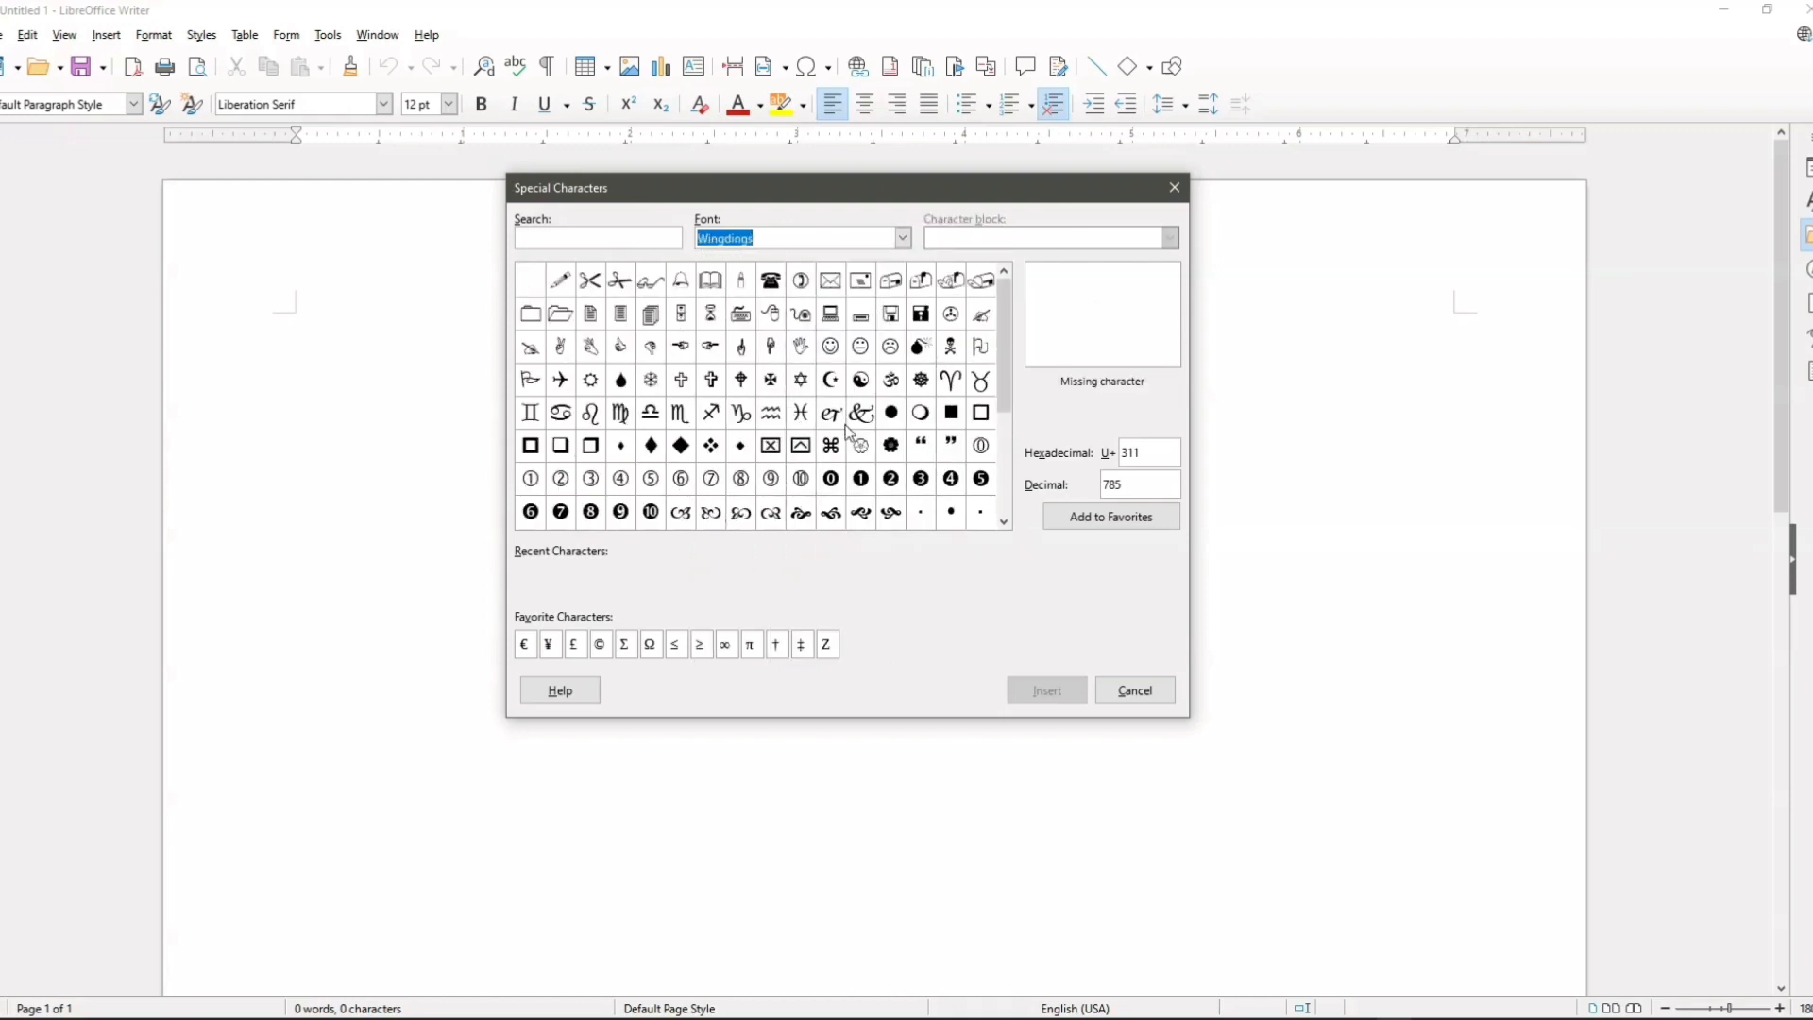
Step: Insert the Wingdings computer mouse symbol, code F038, into the document
scroll(850, 432, "down", 6)
scroll(883, 472, "up", 6)
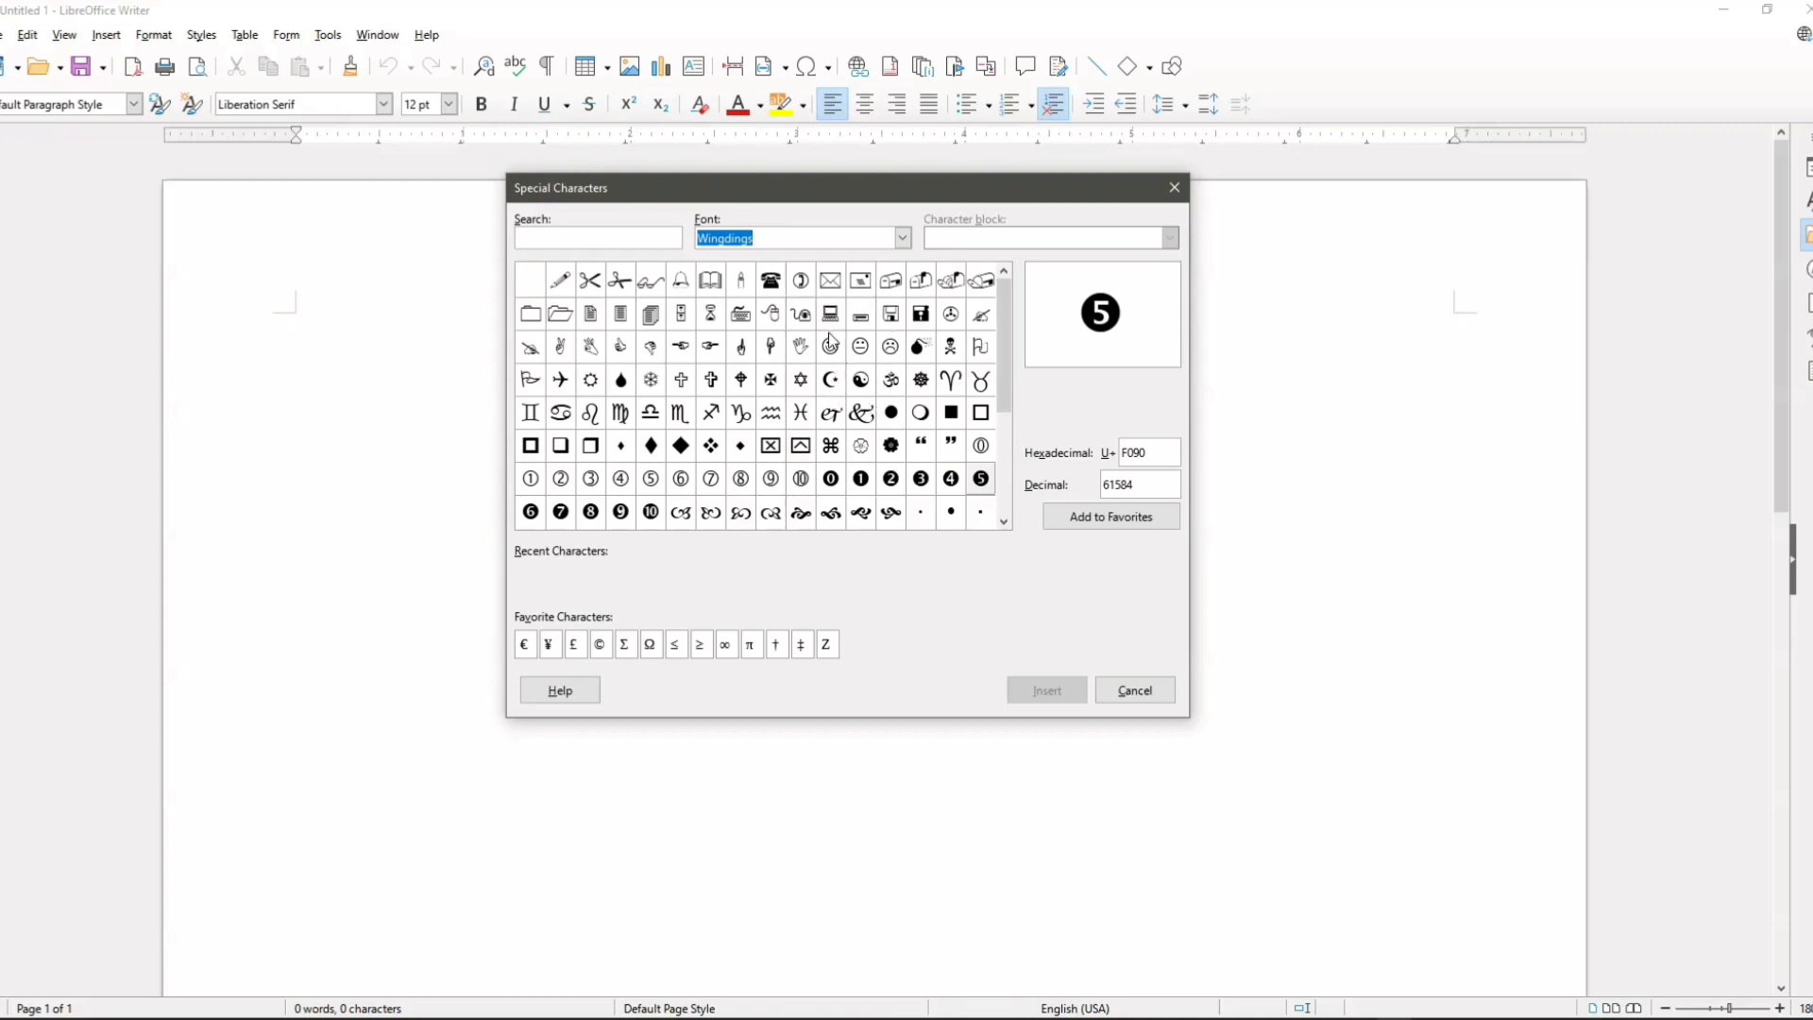
left_click(775, 319)
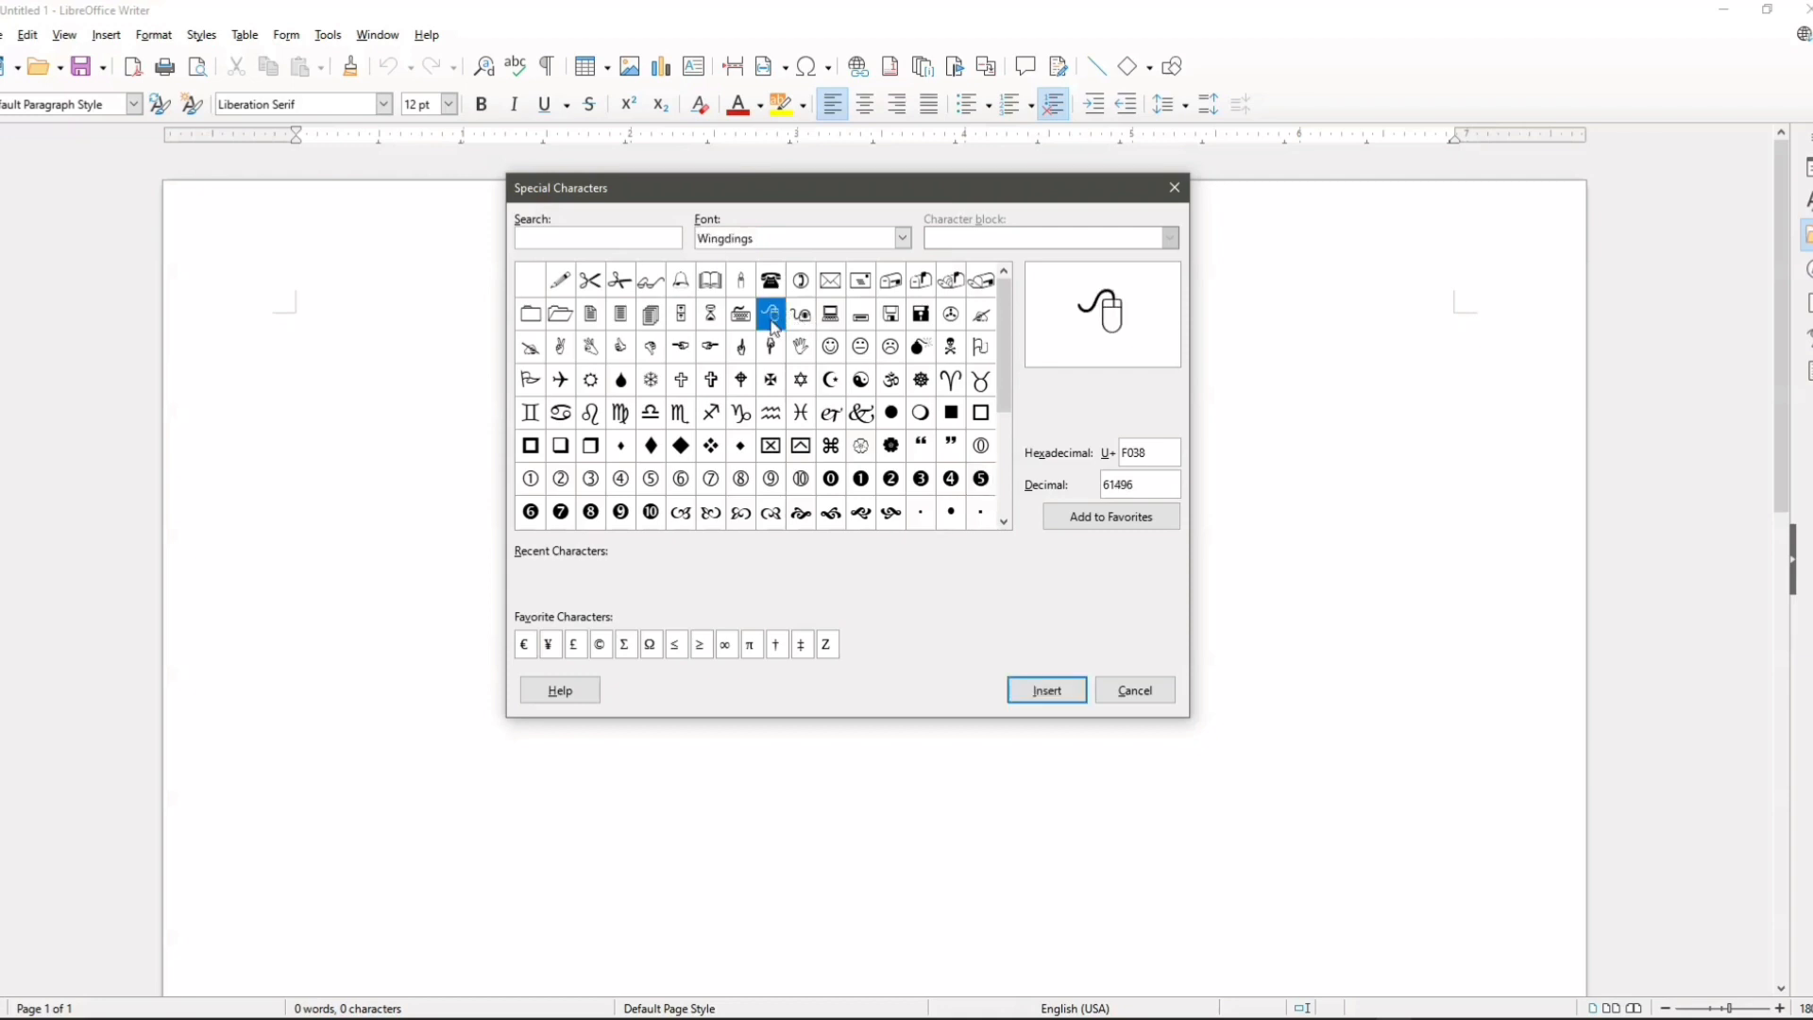
left_click(1047, 691)
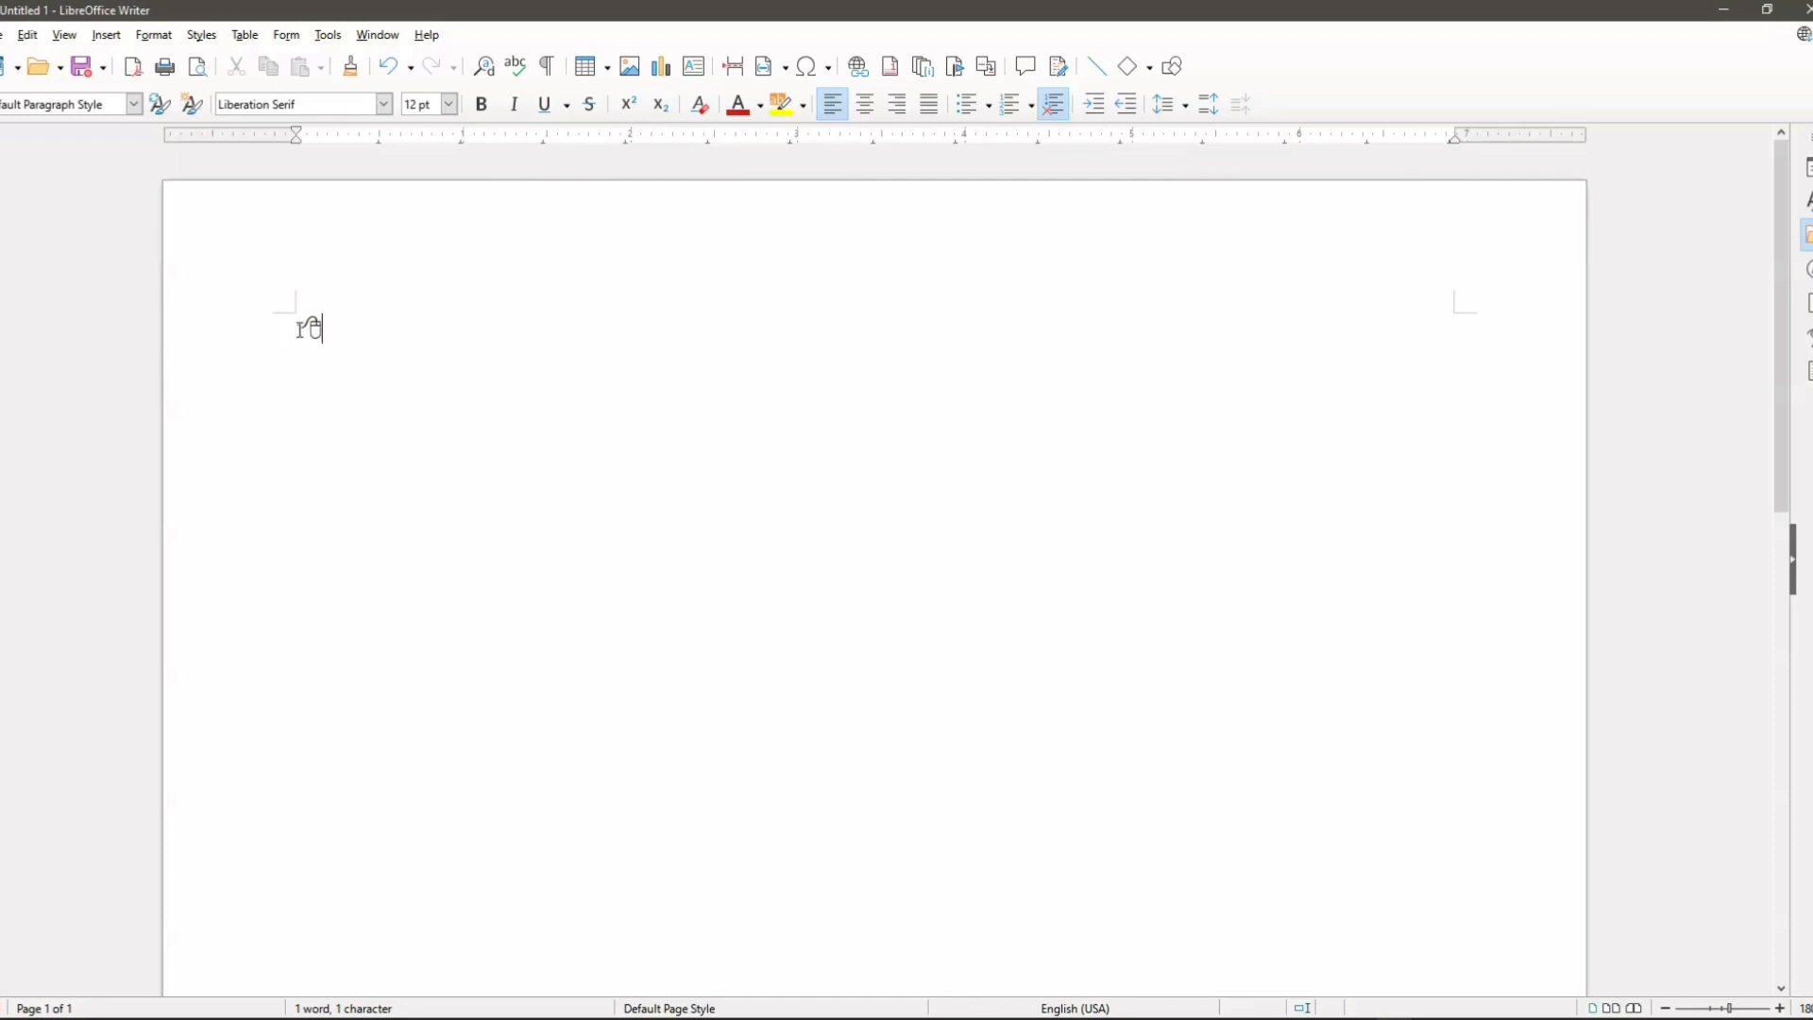
Step: Enlarge the inserted computer mouse symbol to a font size of 96 pt
double_click(301, 328)
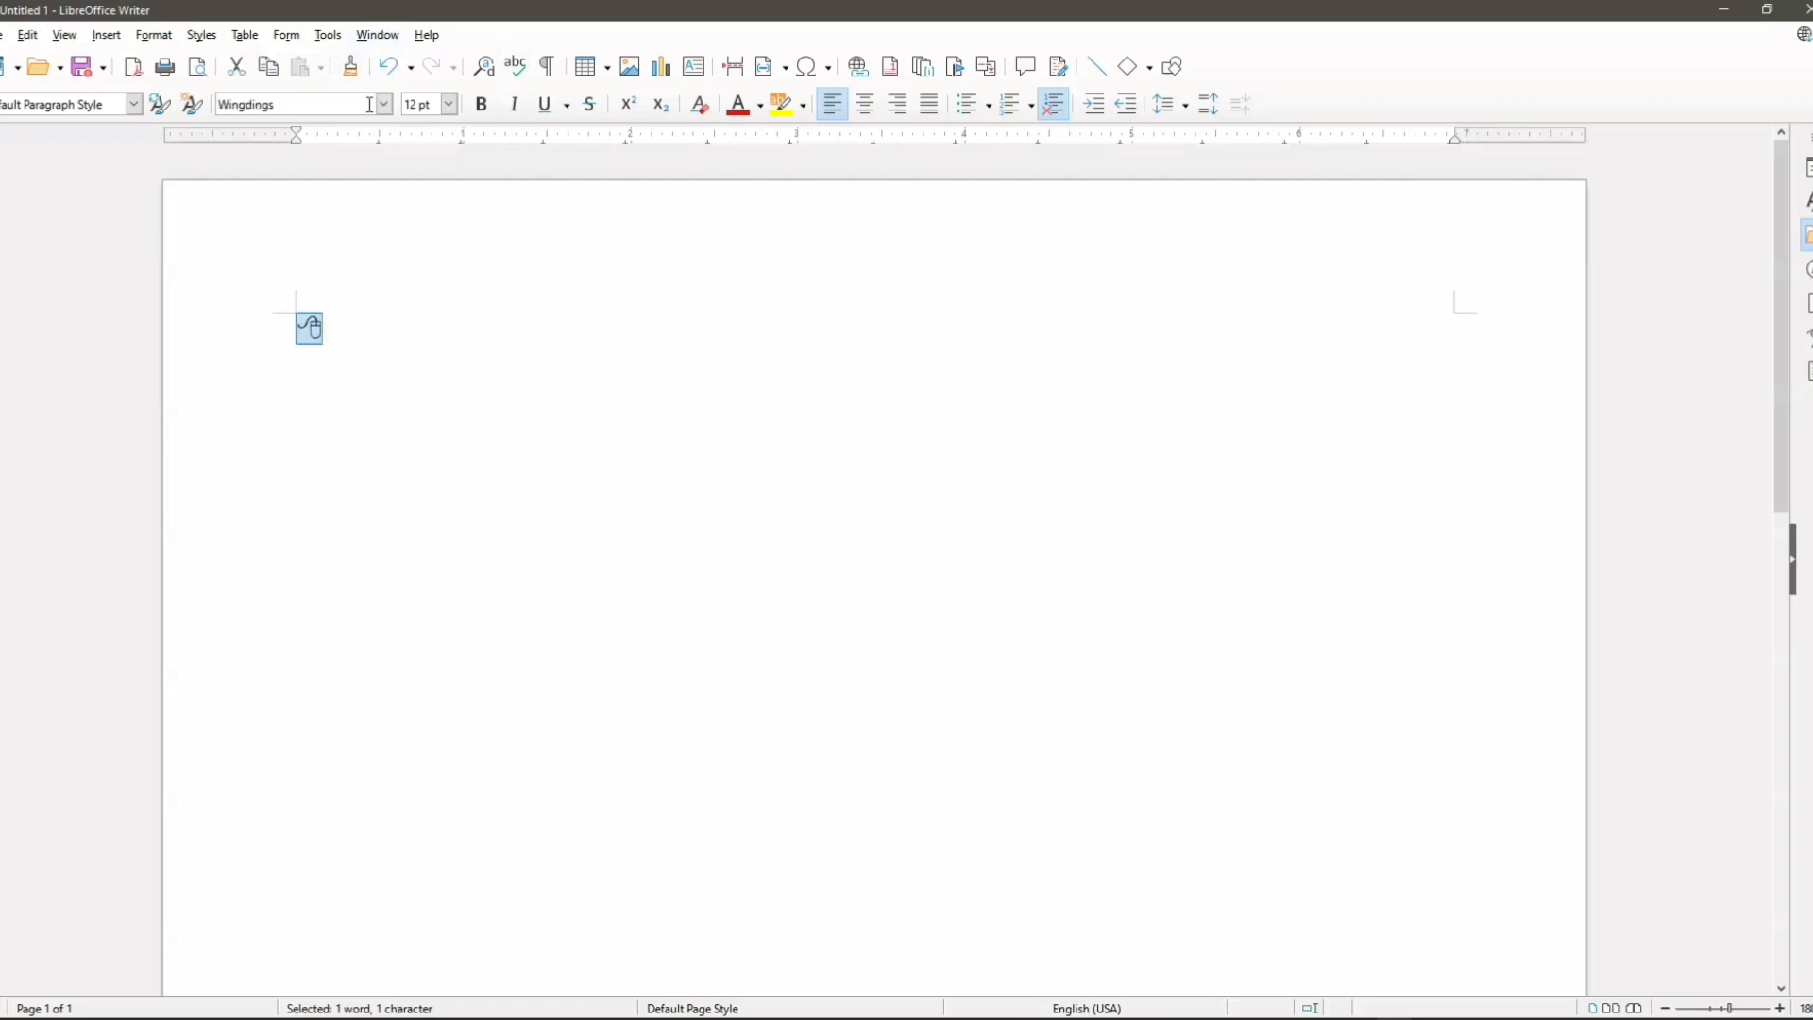
left_click(449, 104)
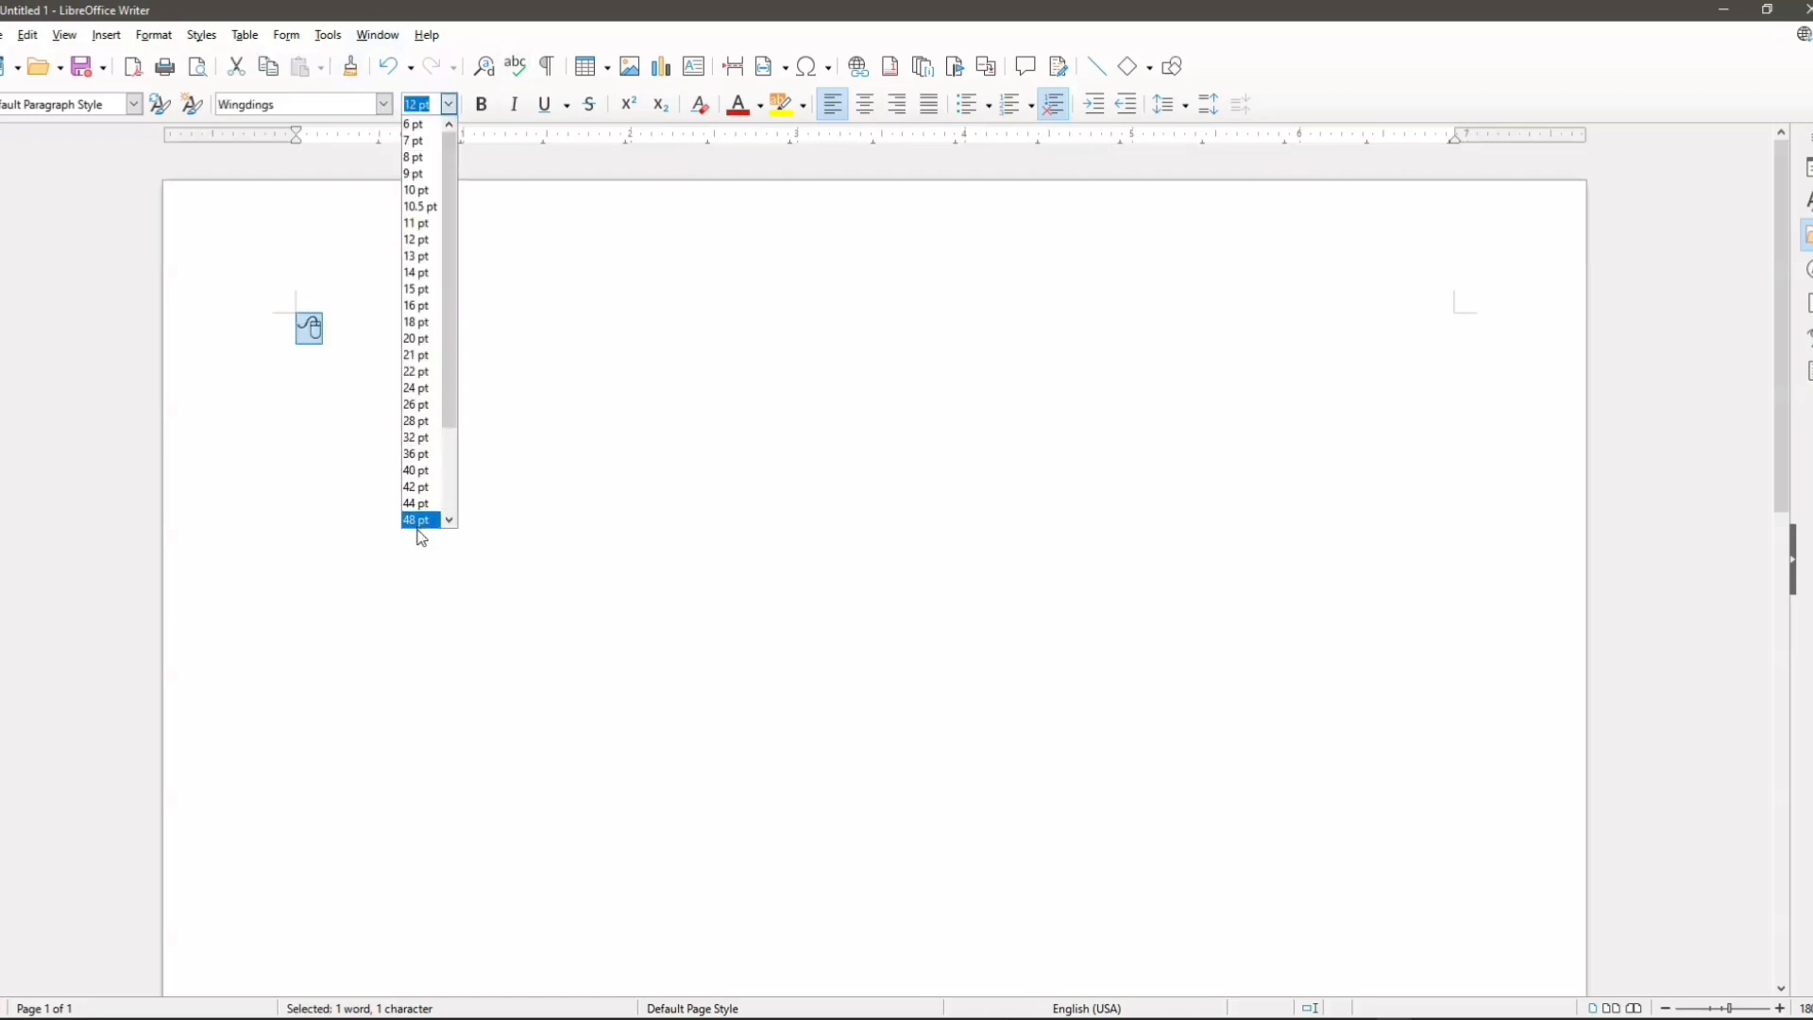
left_click(420, 520)
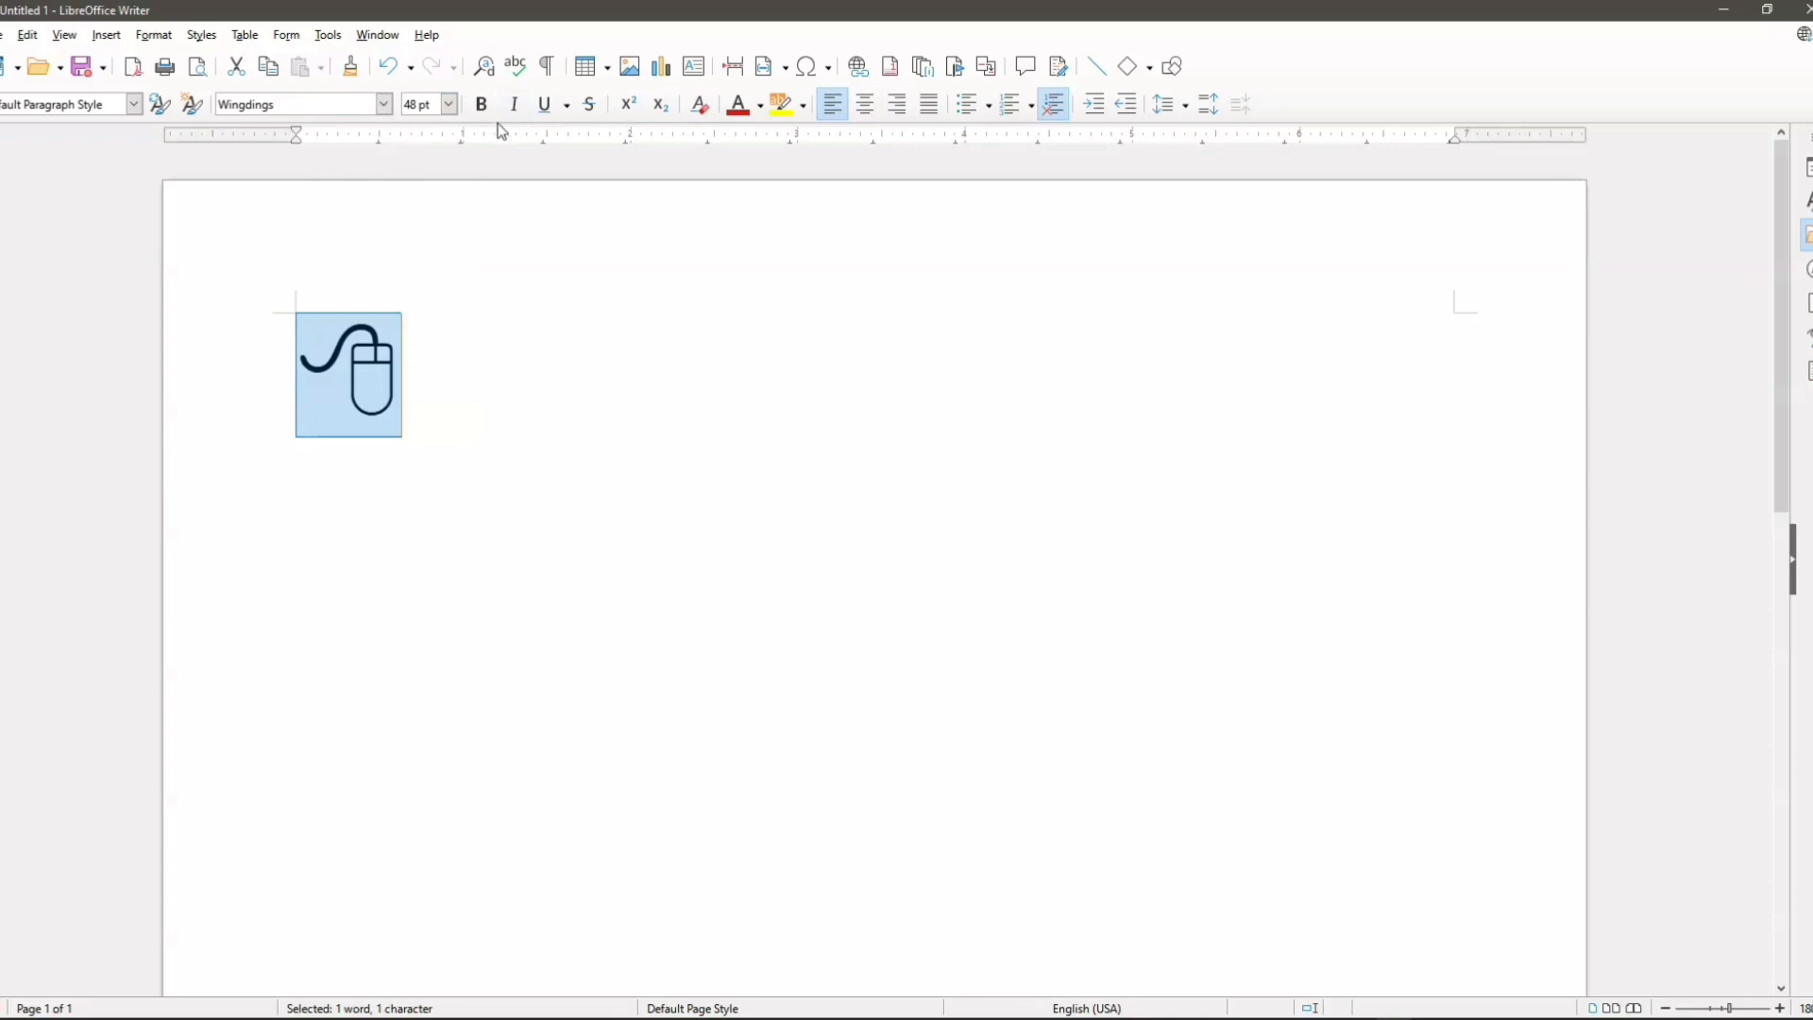
left_click(450, 104)
left_click(416, 519)
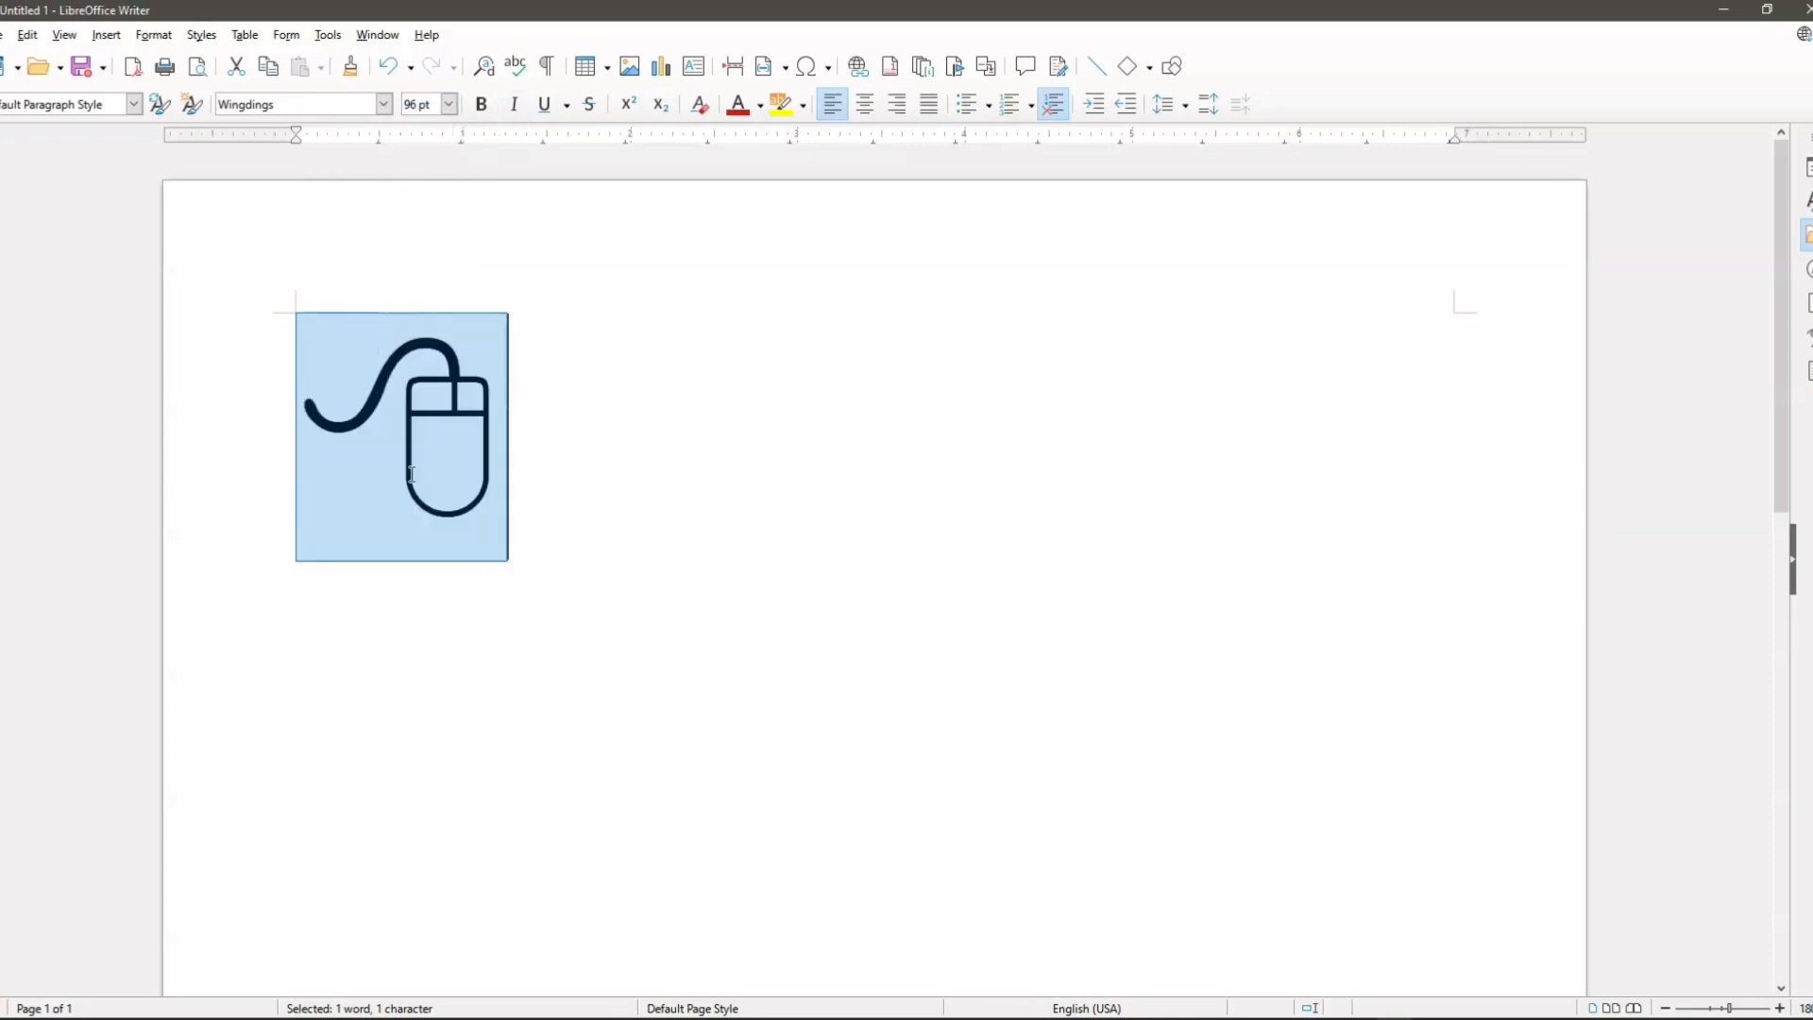
left_click(500, 429)
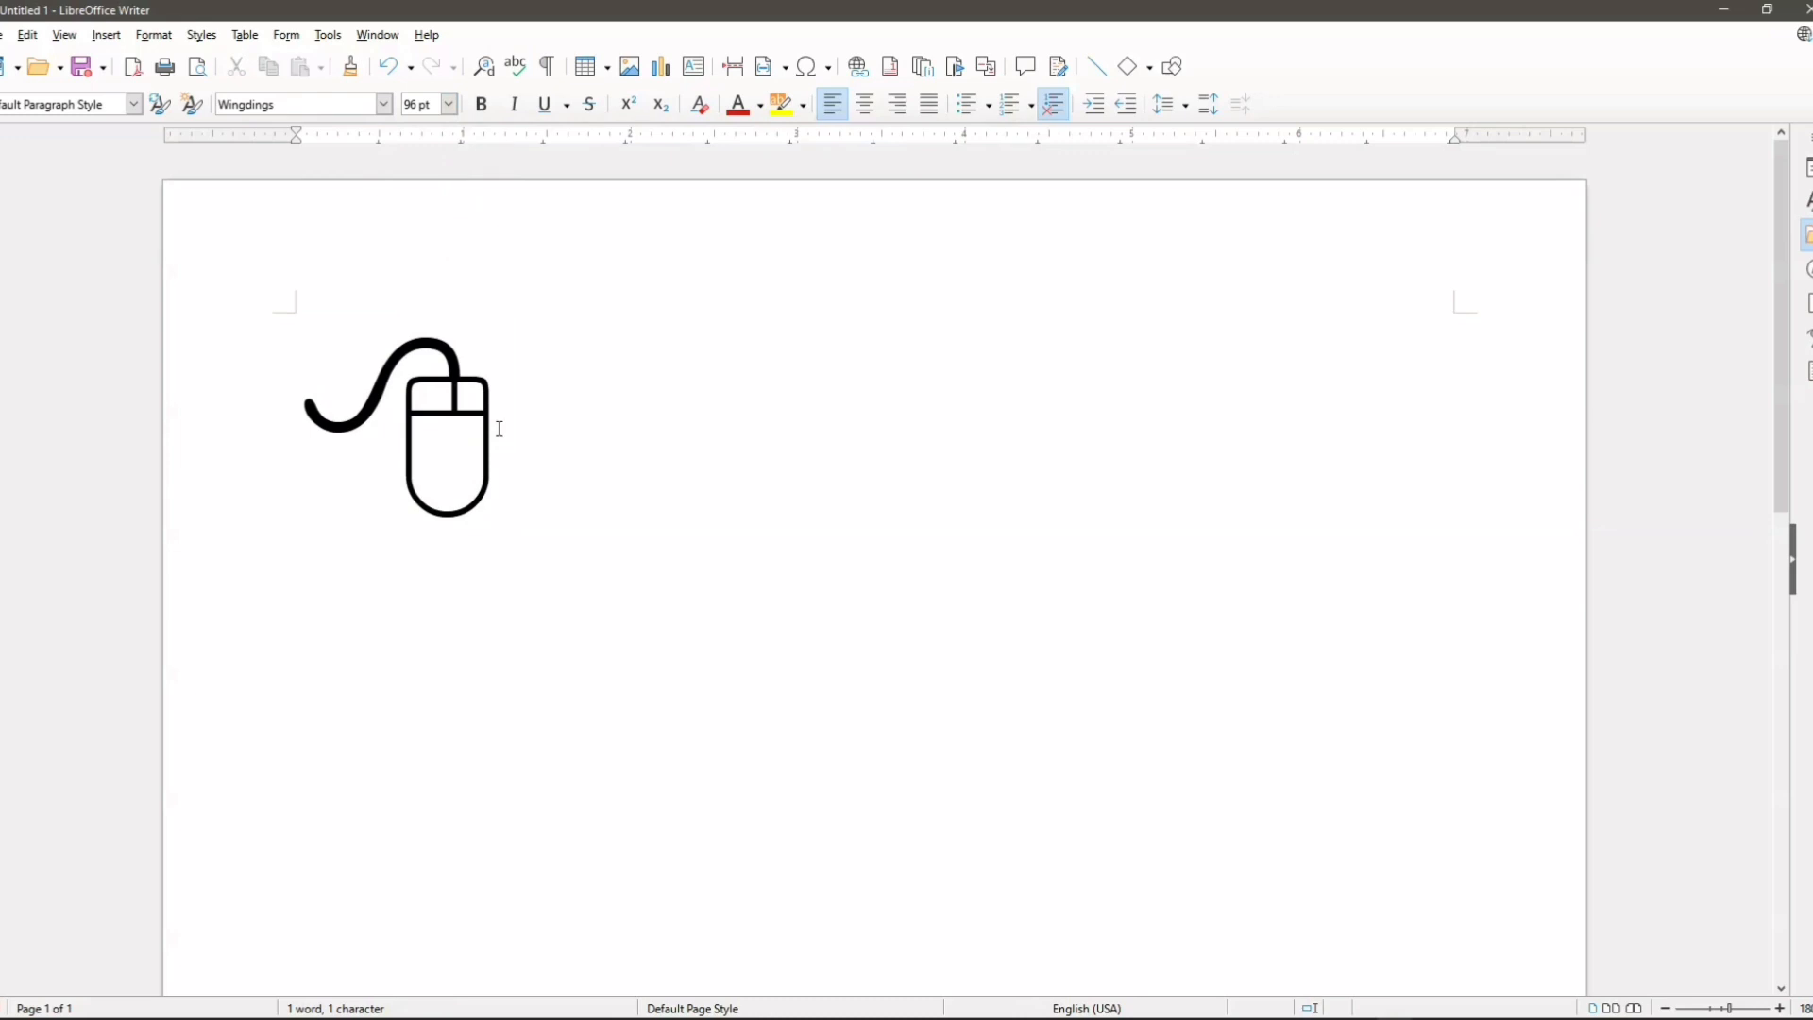
Step: Reopen the Special Characters dialog and look through the symbols of the Wingdings and Wingdings 2 fonts
left_click(106, 35)
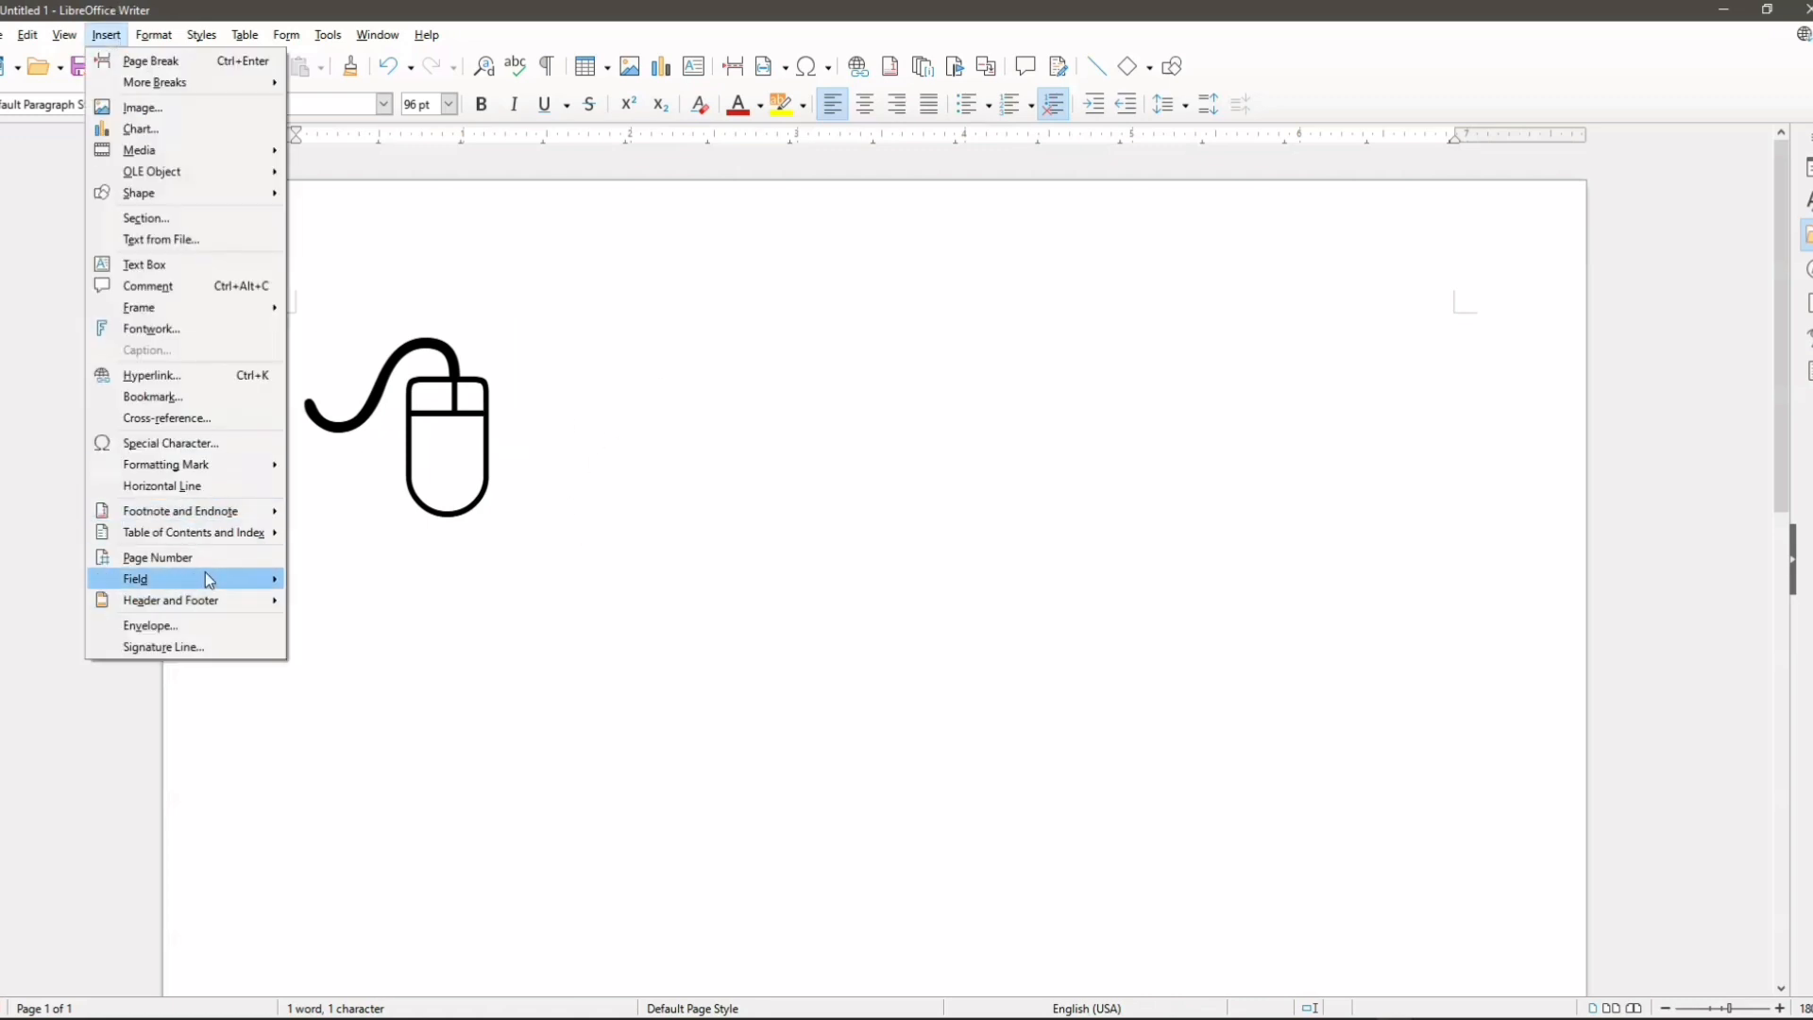
left_click(210, 444)
scroll(1015, 415, "down", 2)
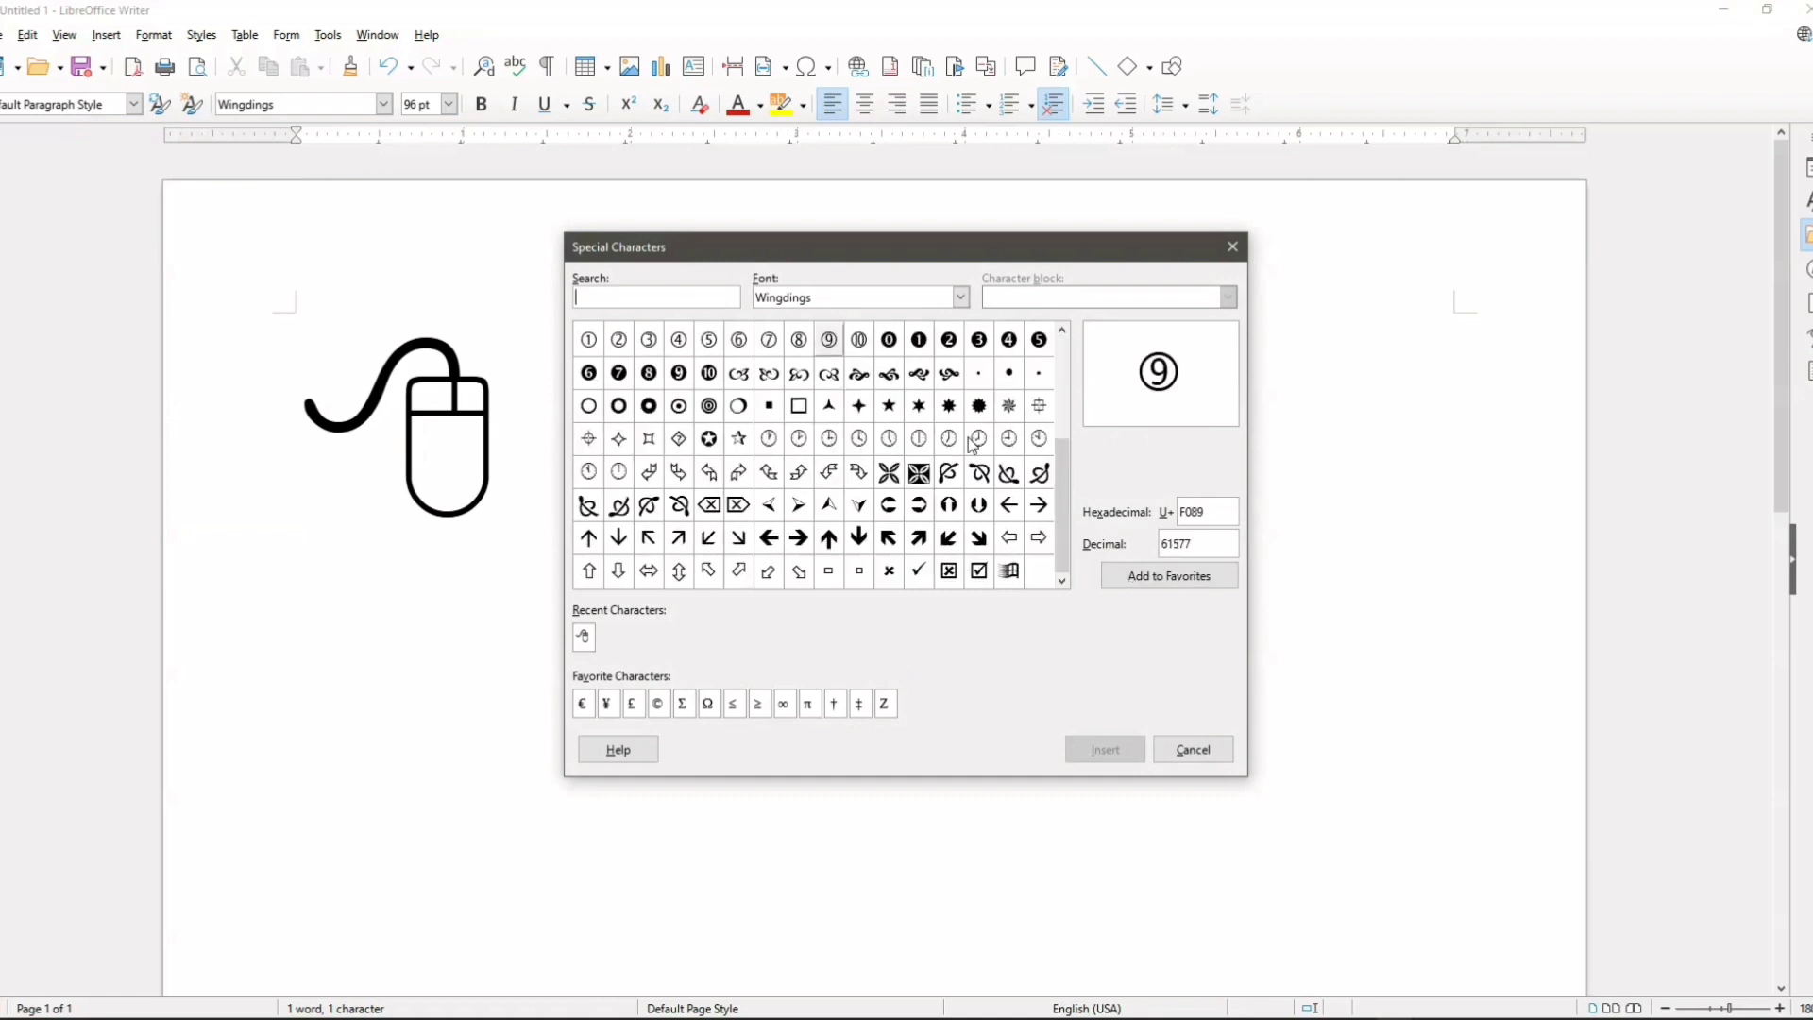
scroll(973, 444, "up", 2)
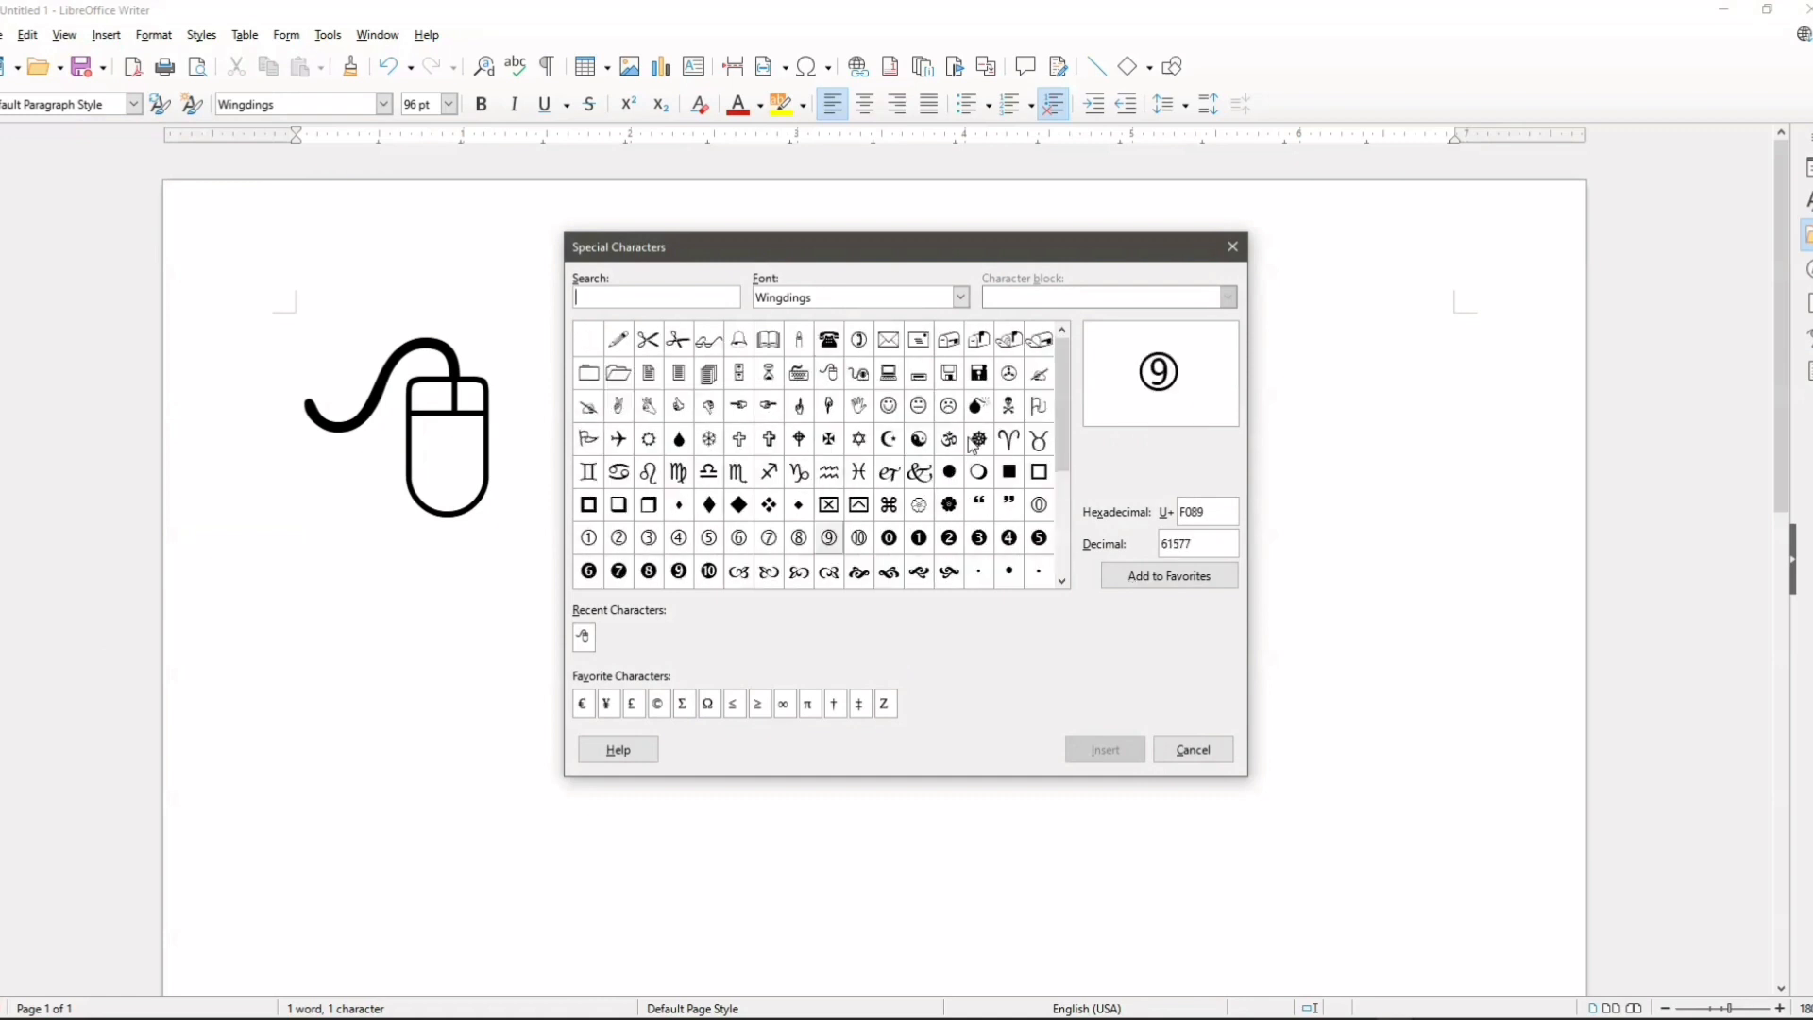
left_click(962, 298)
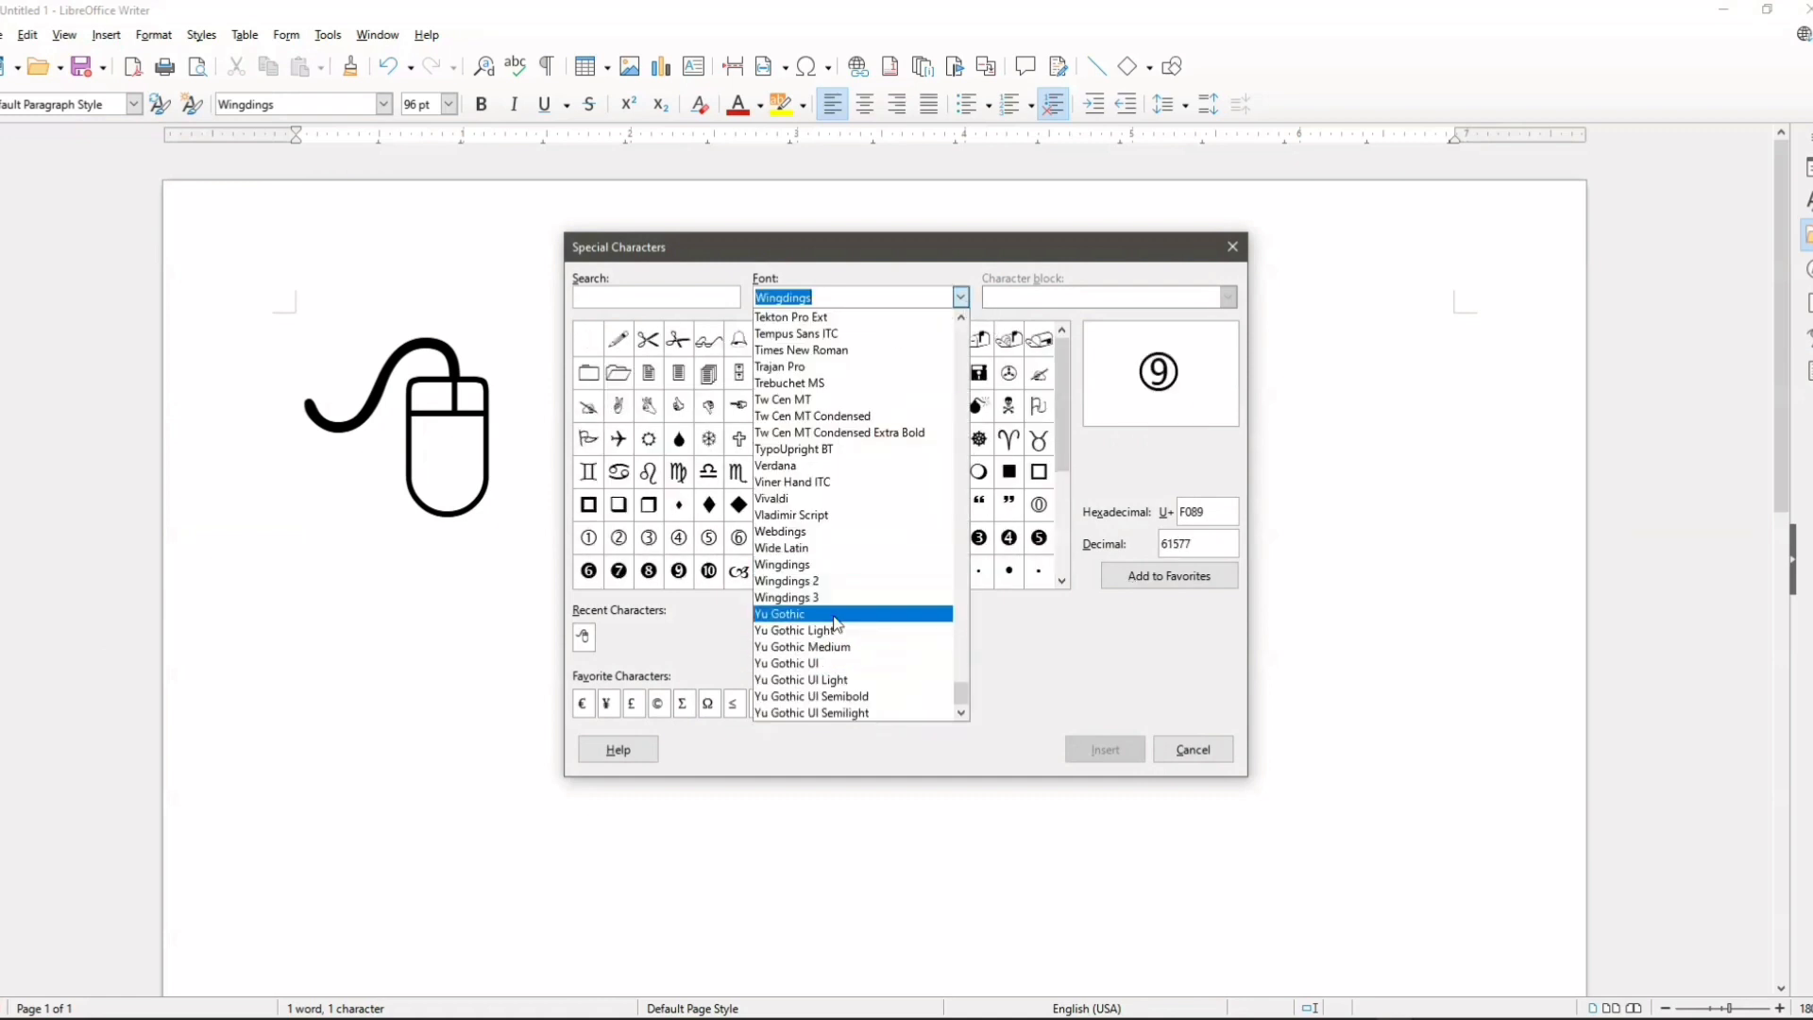
left_click(798, 581)
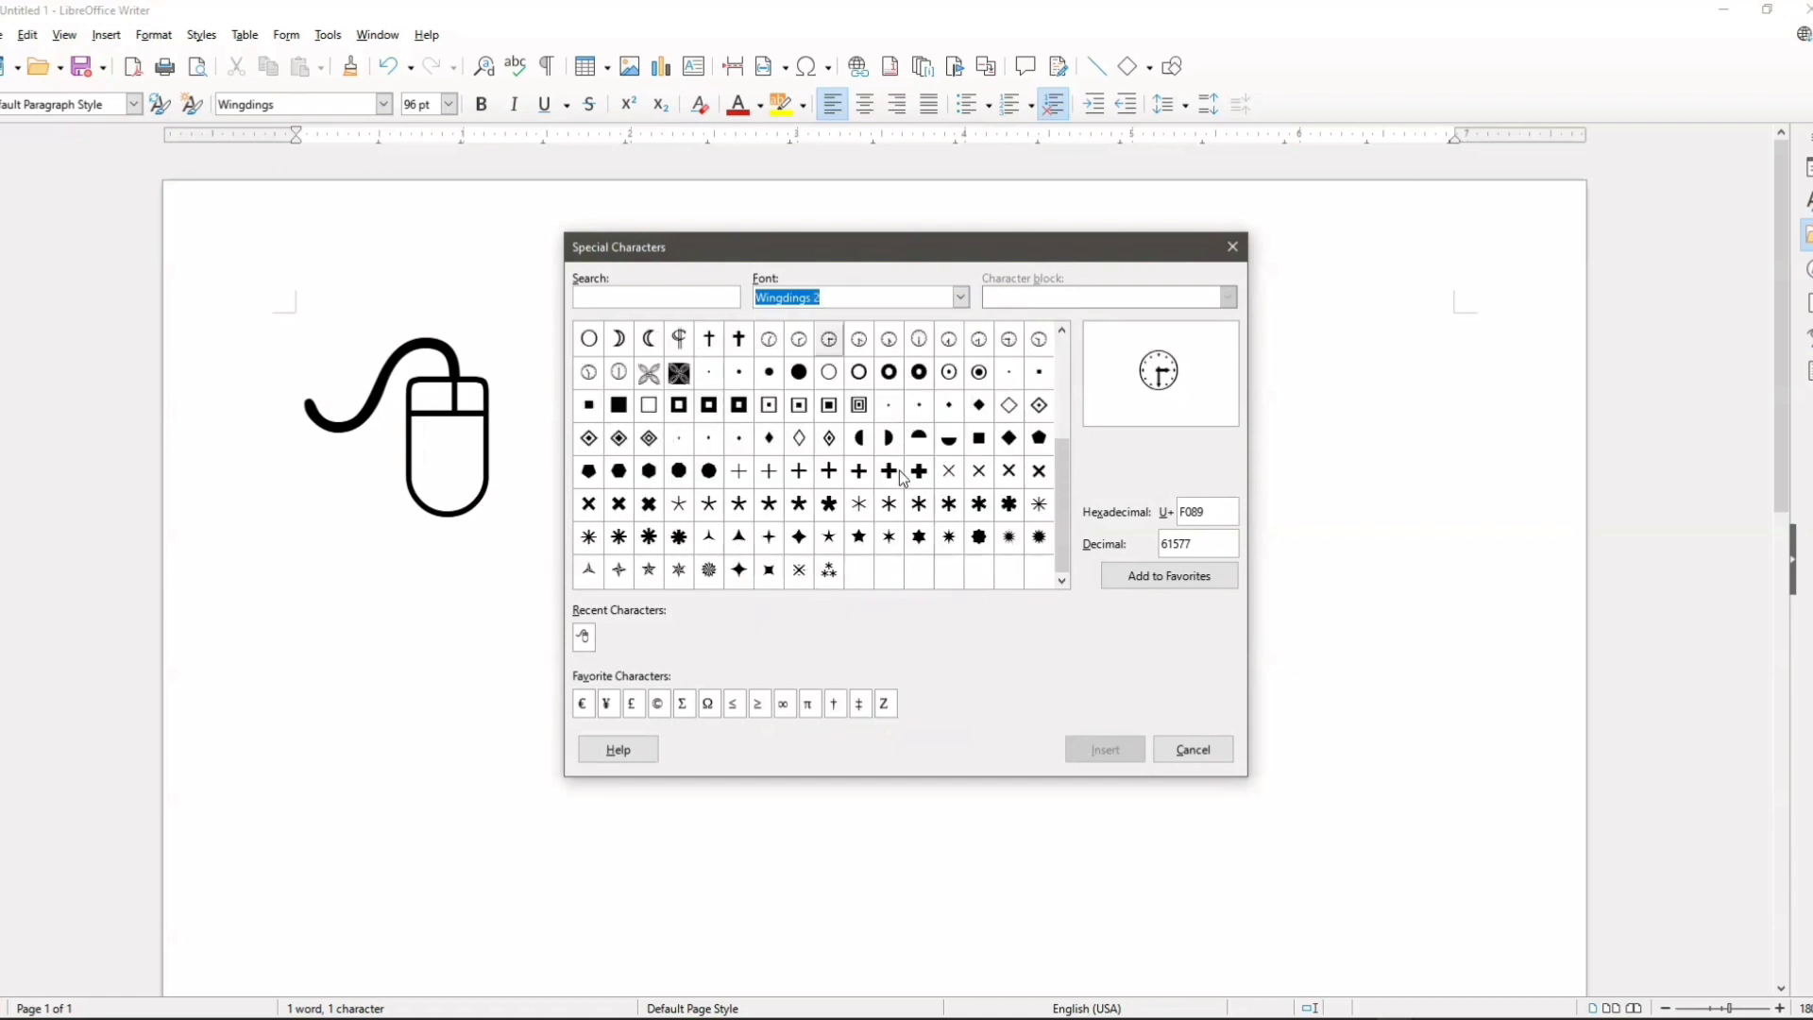
scroll(904, 477, "up", 2)
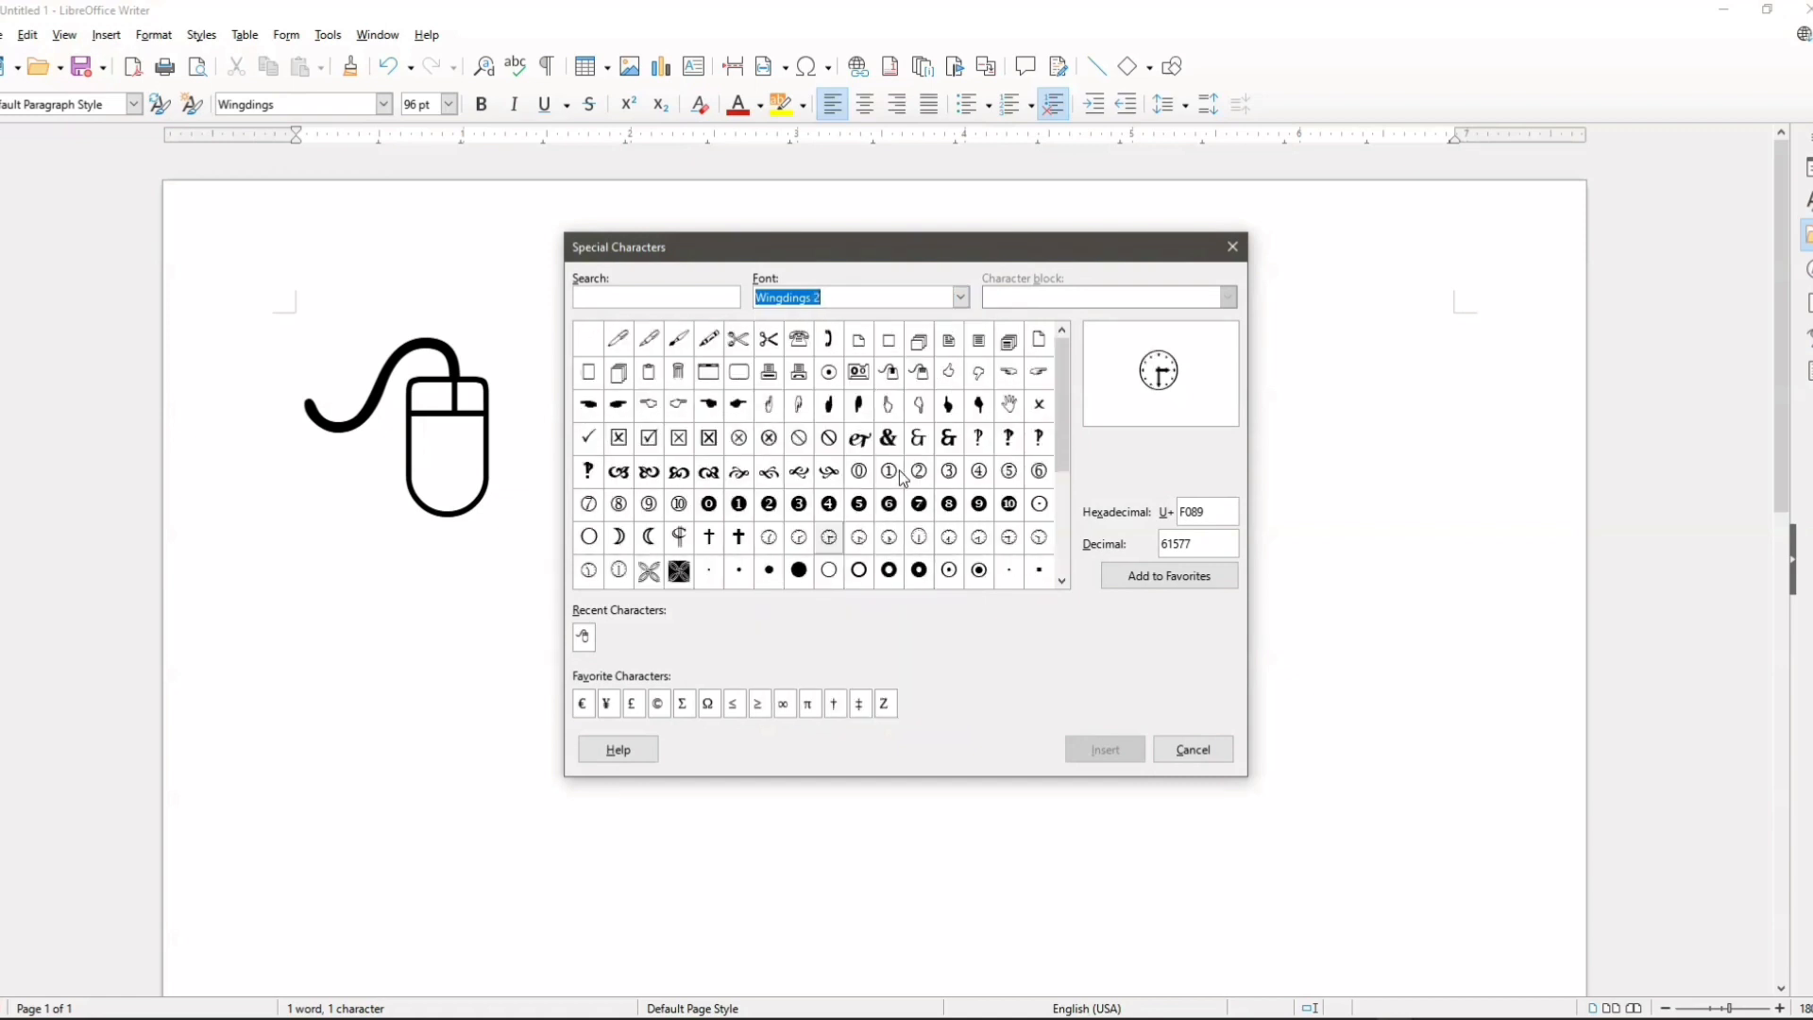
Step: Display the Wingdings 3 special characters and look through its arrows and triangles
left_click(961, 297)
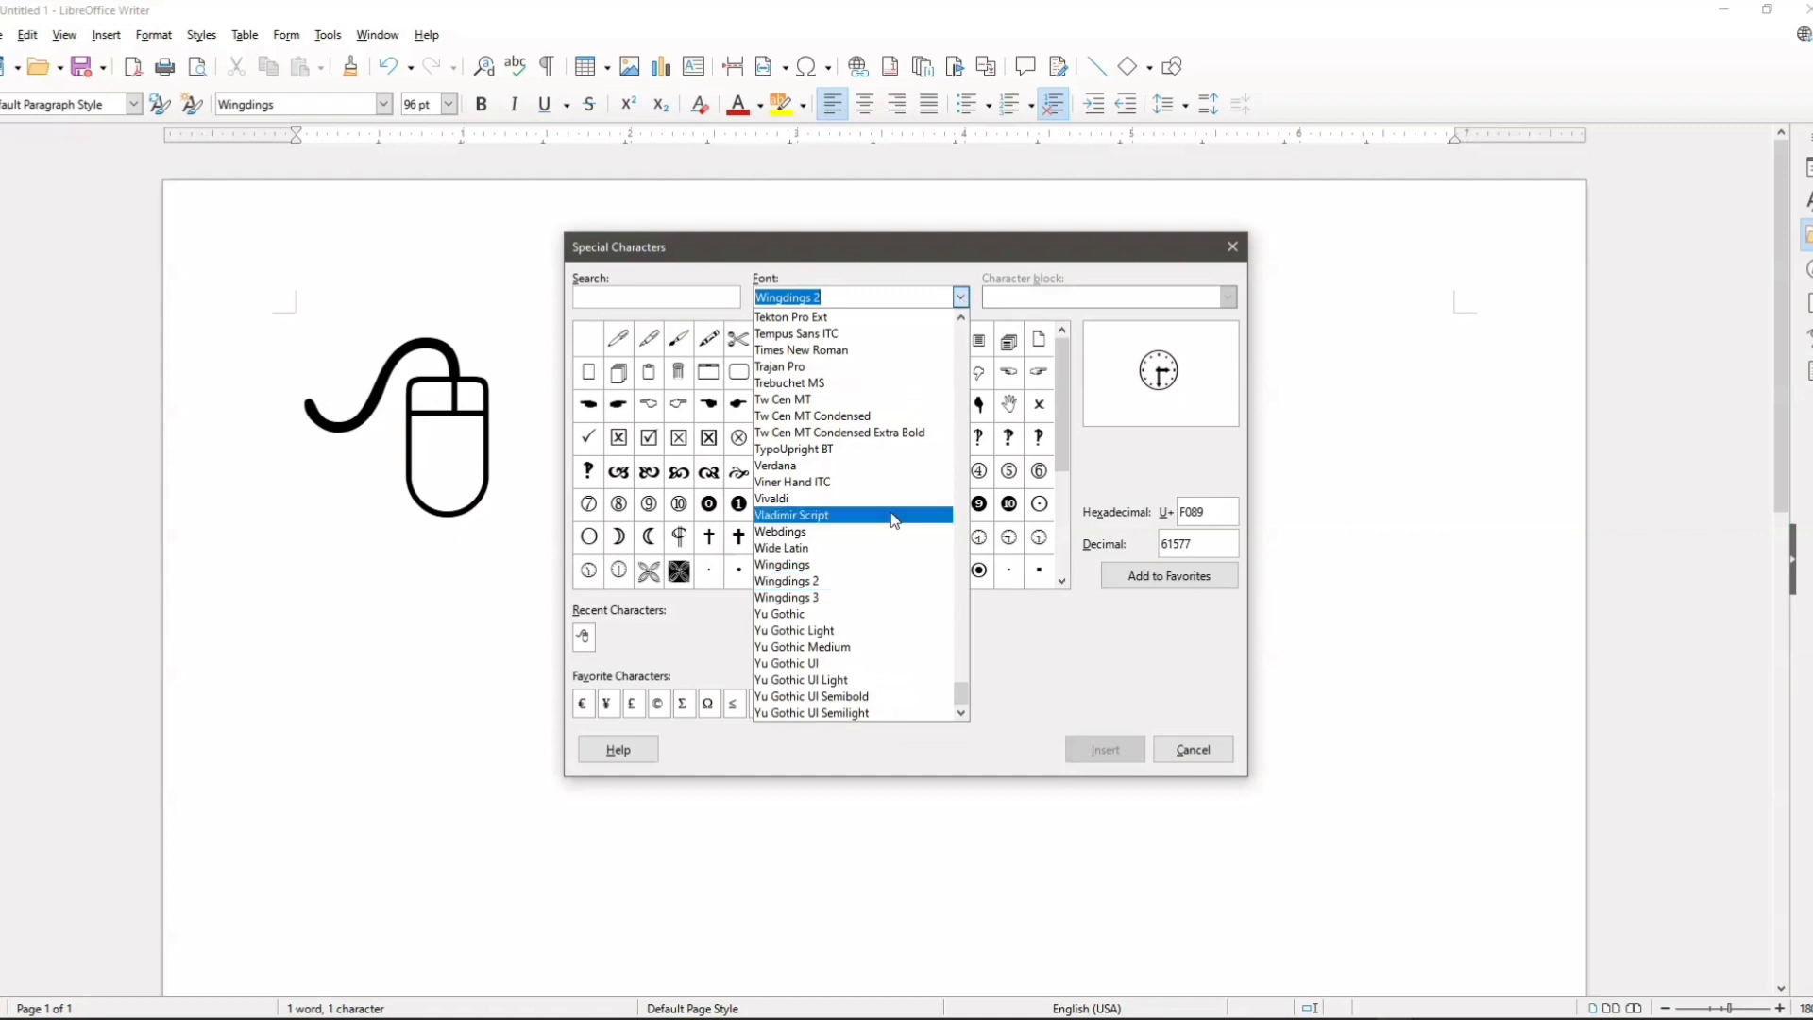
left_click(863, 598)
scroll(883, 539, "up", 2)
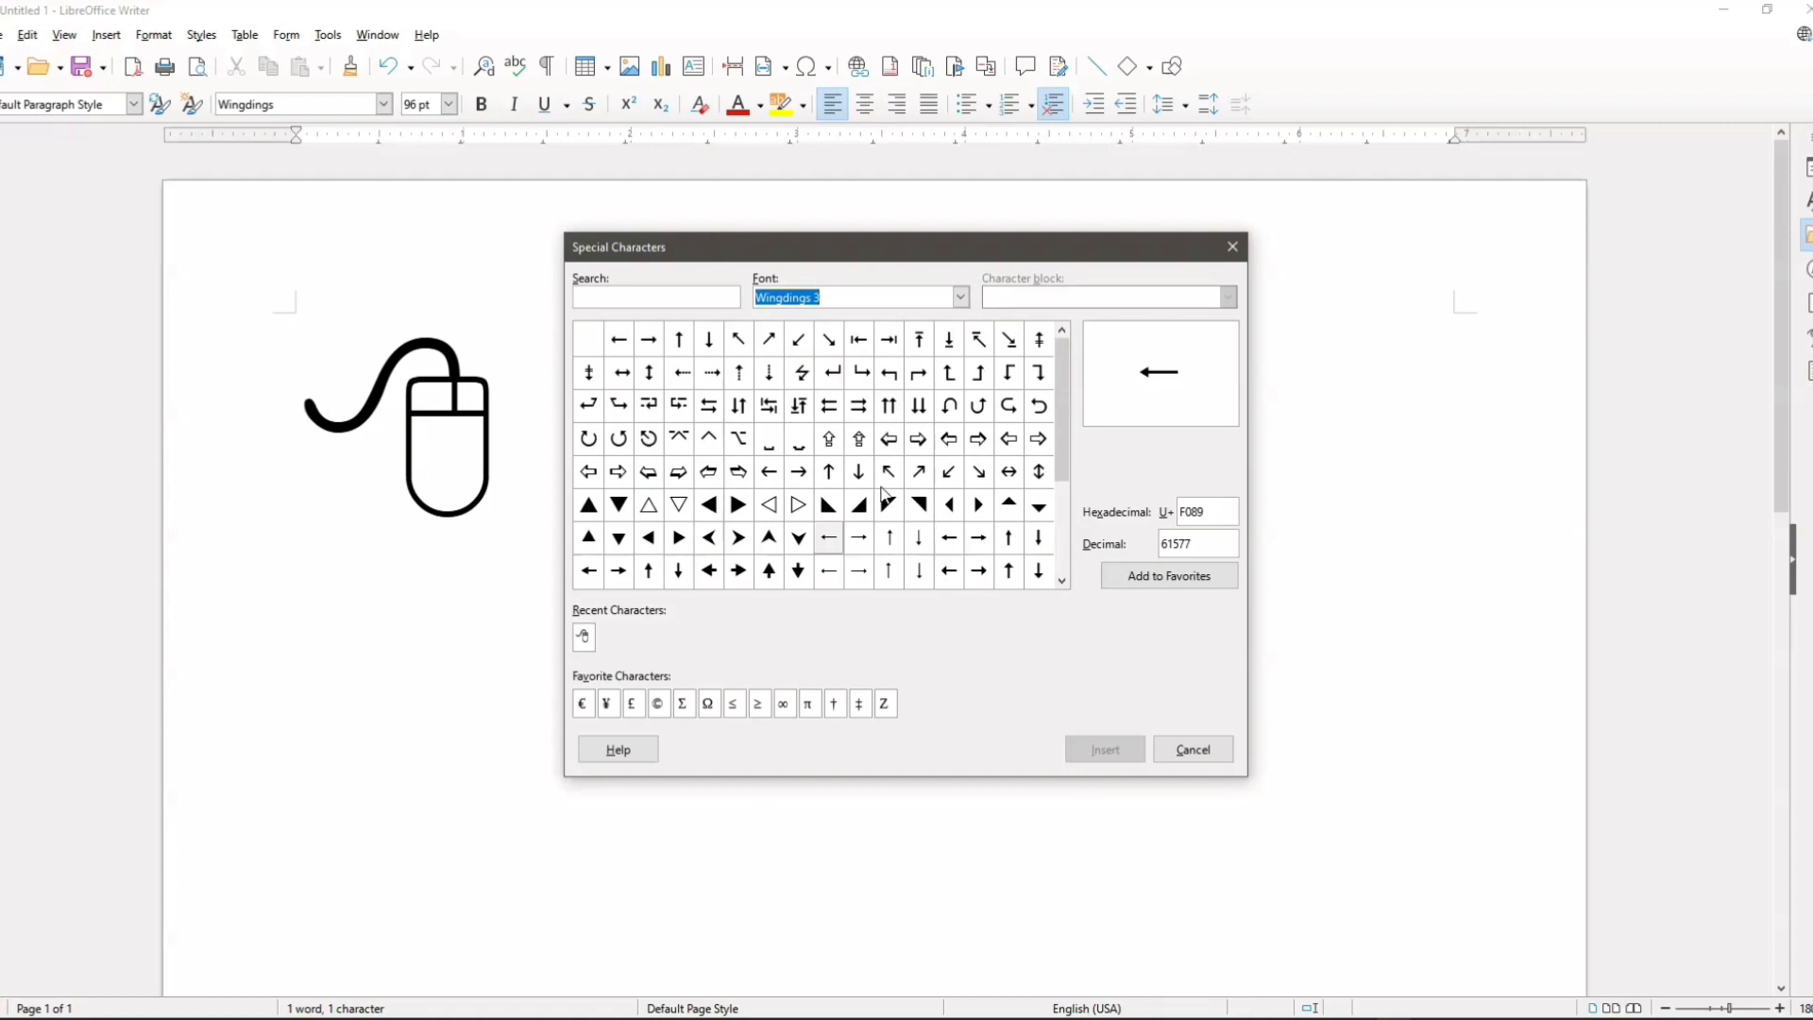
left_click(961, 297)
left_click(1009, 499)
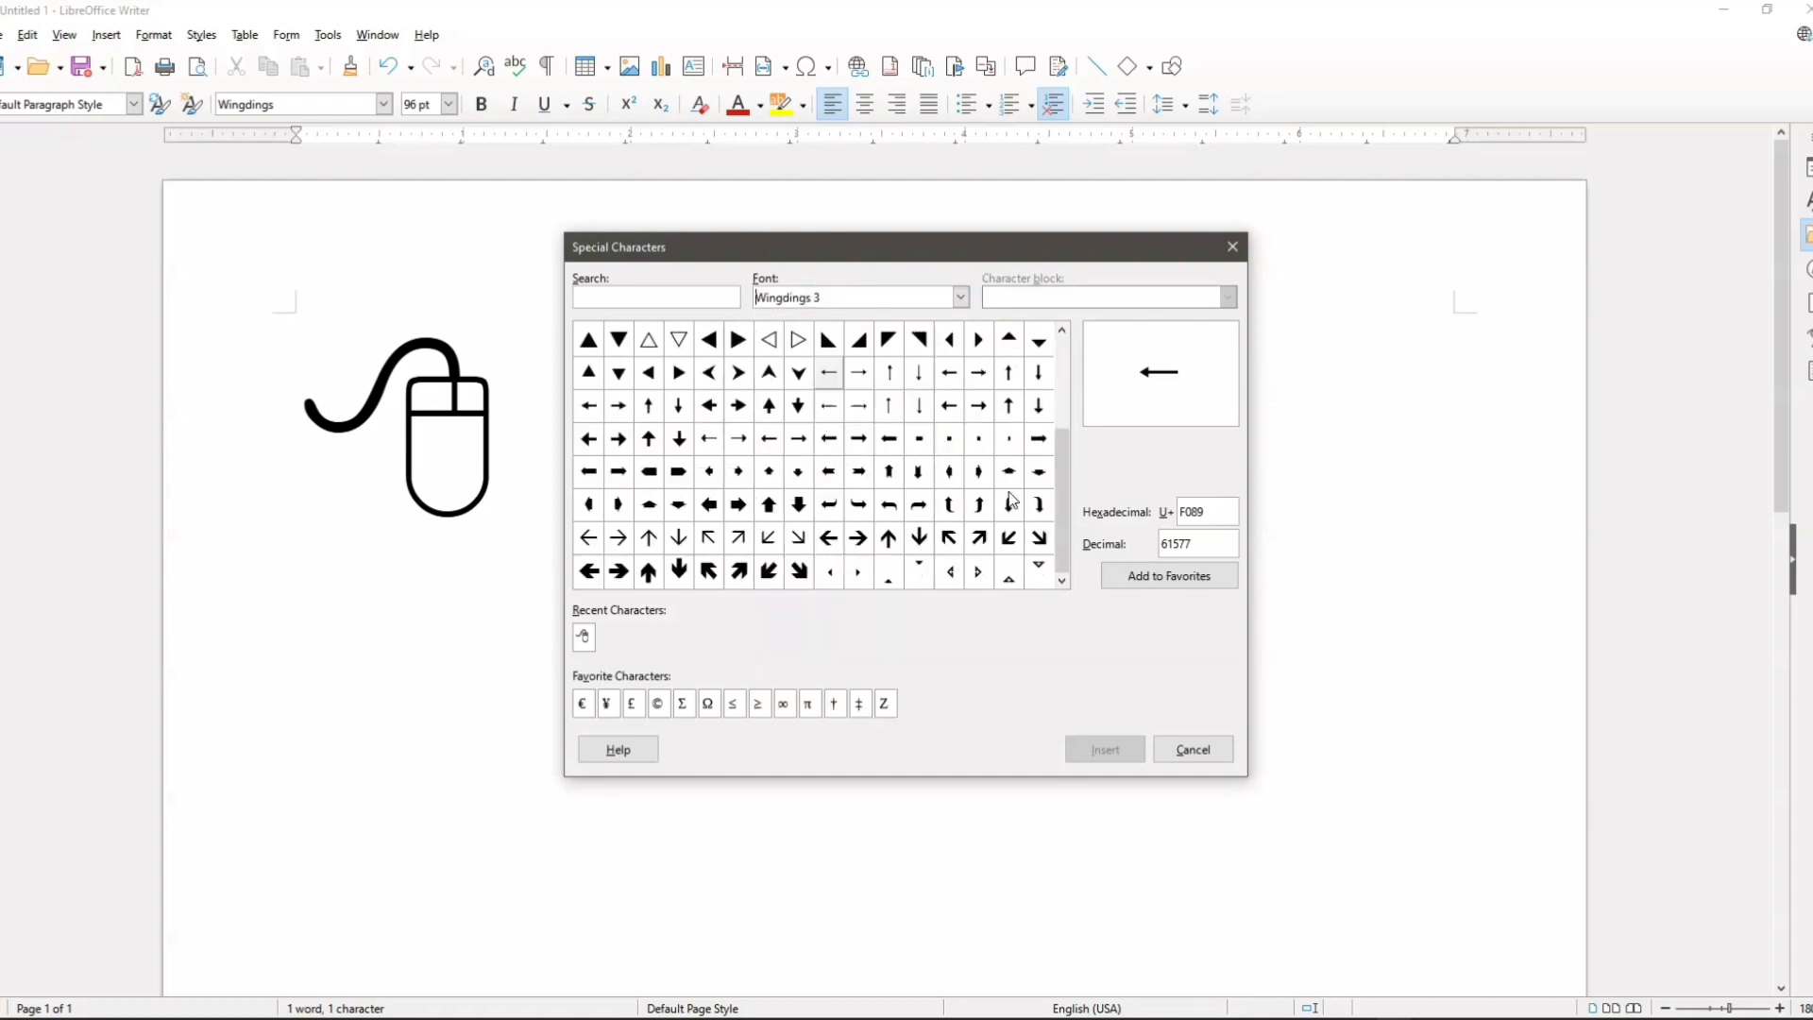
Step: Switch the special character set to the Sylfaen font
left_click(961, 297)
scroll(898, 450, "up", 4)
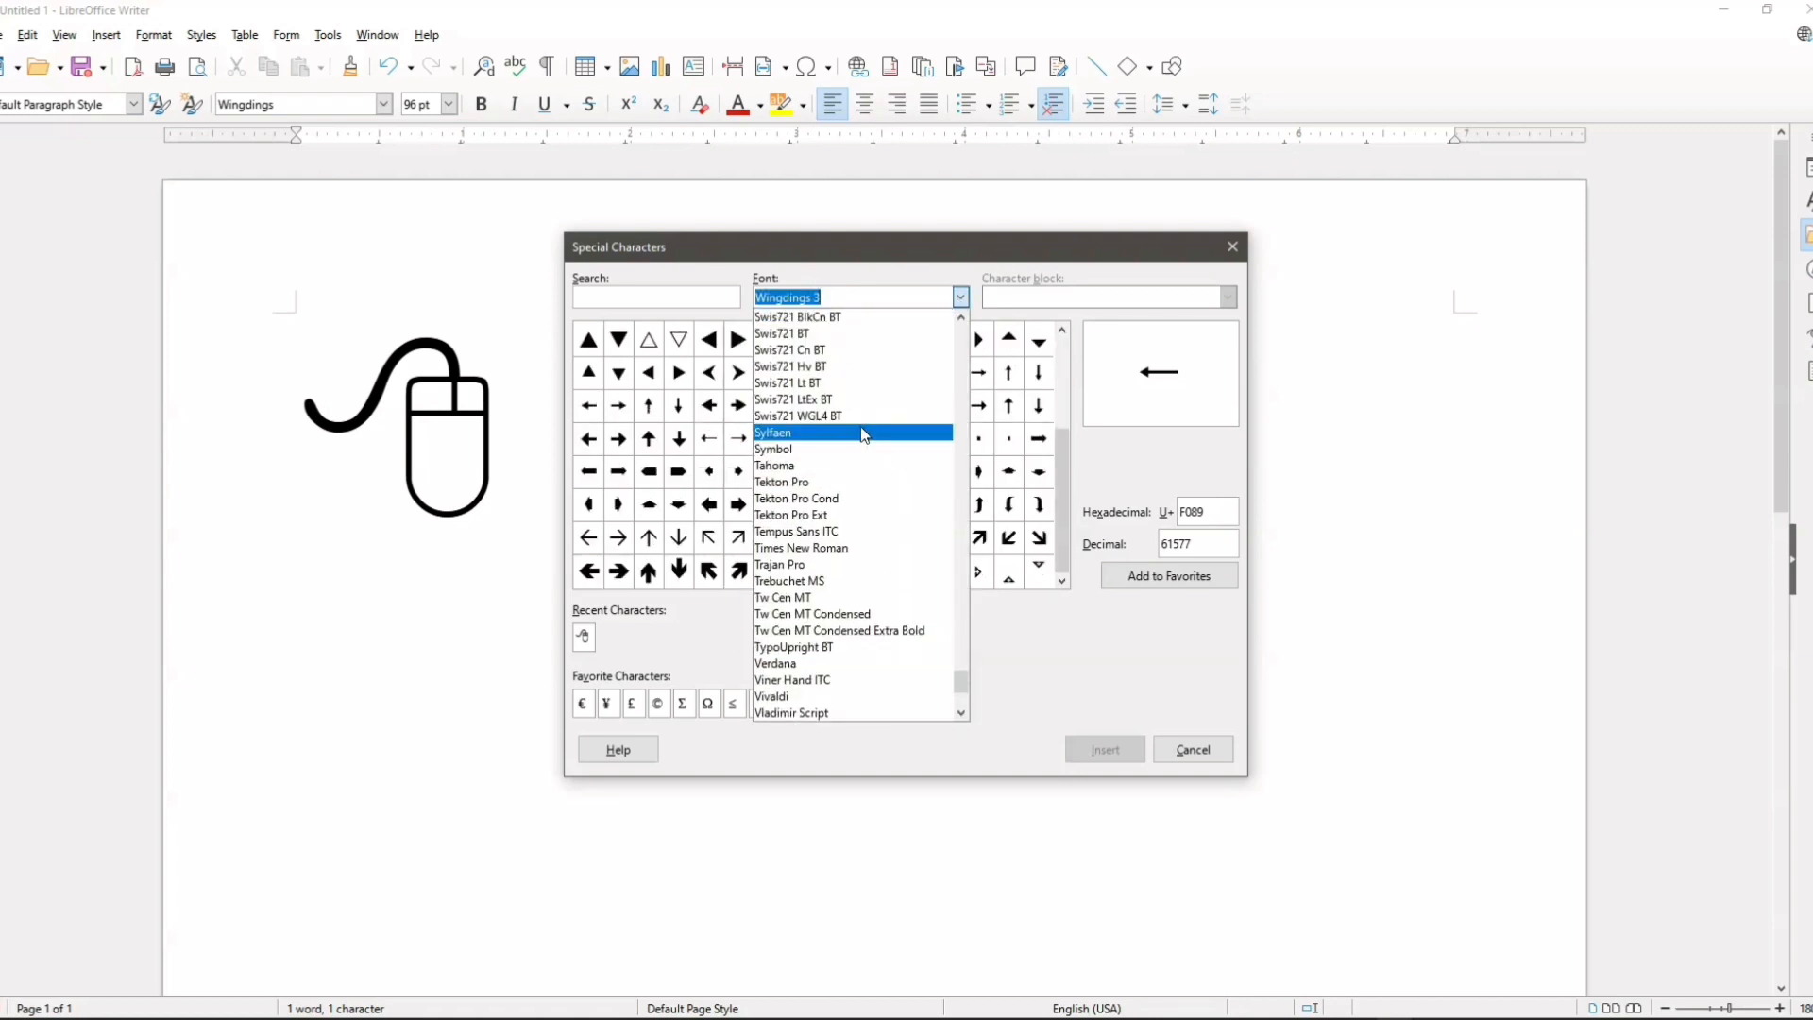
left_click(861, 433)
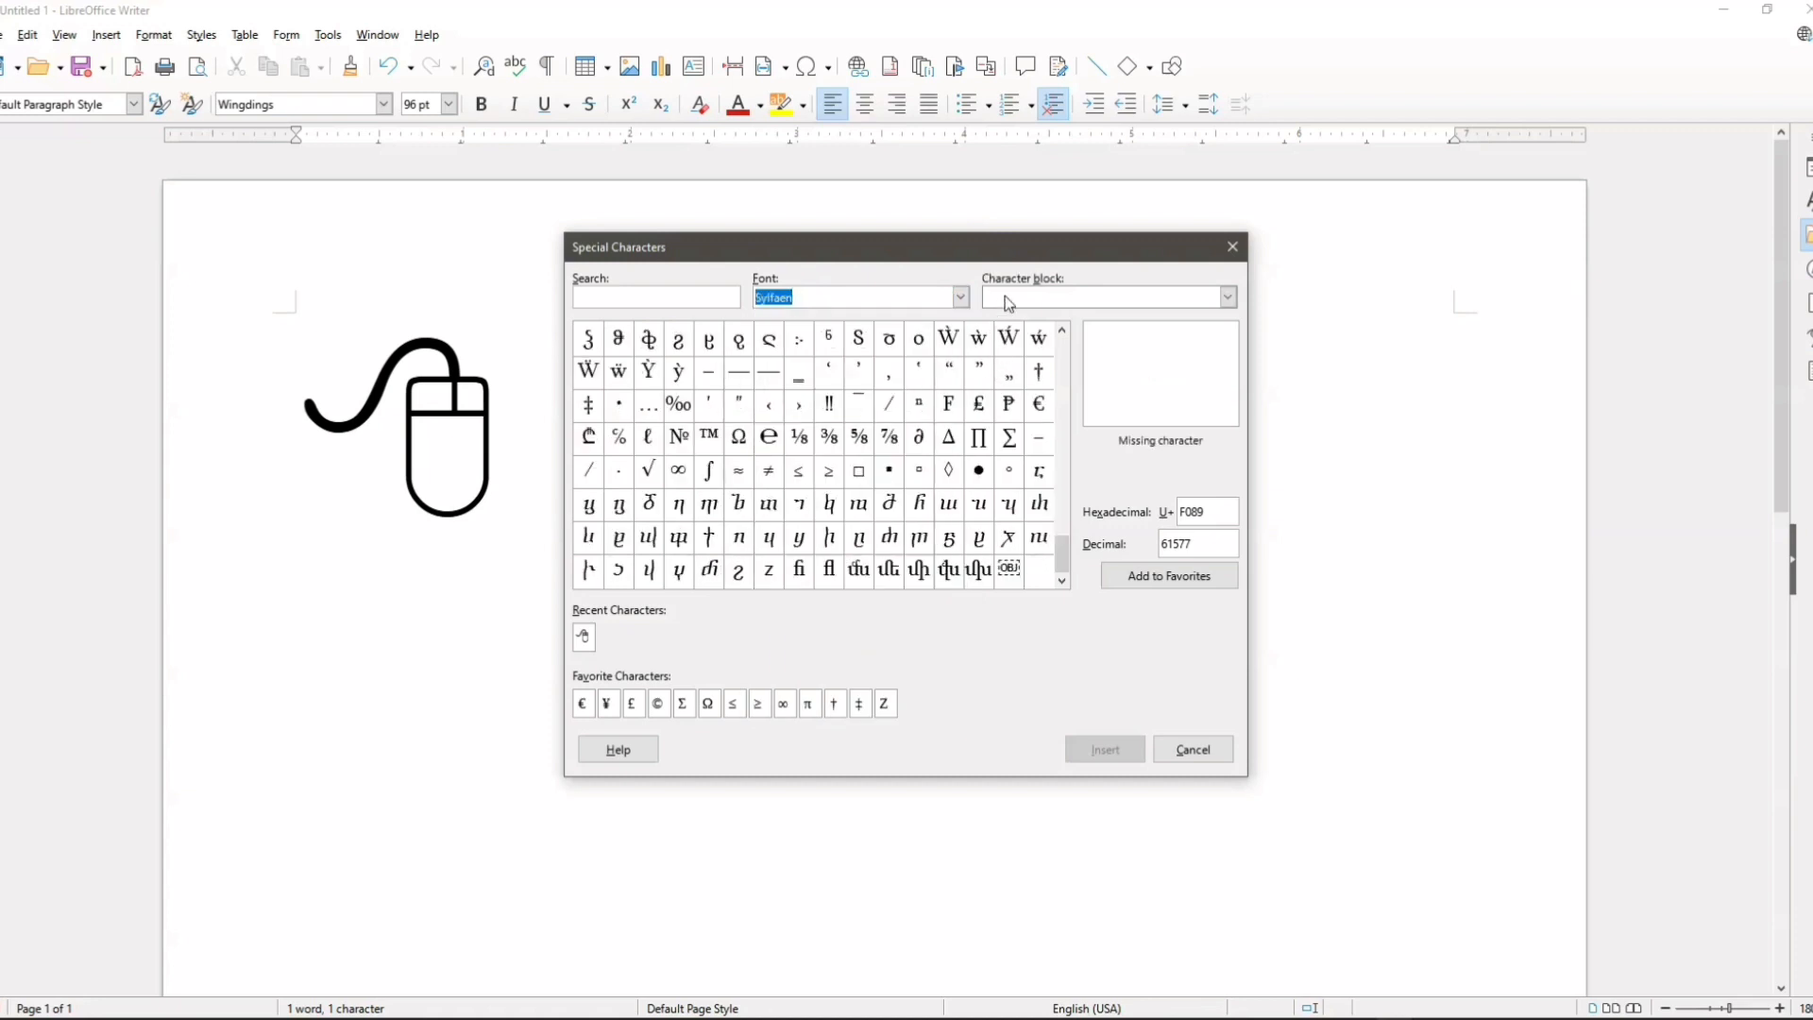
Step: Show the Armenian block of the Sylfaen font, look through its neighbouring character blocks, and close the Special Characters dialog
left_click(1086, 300)
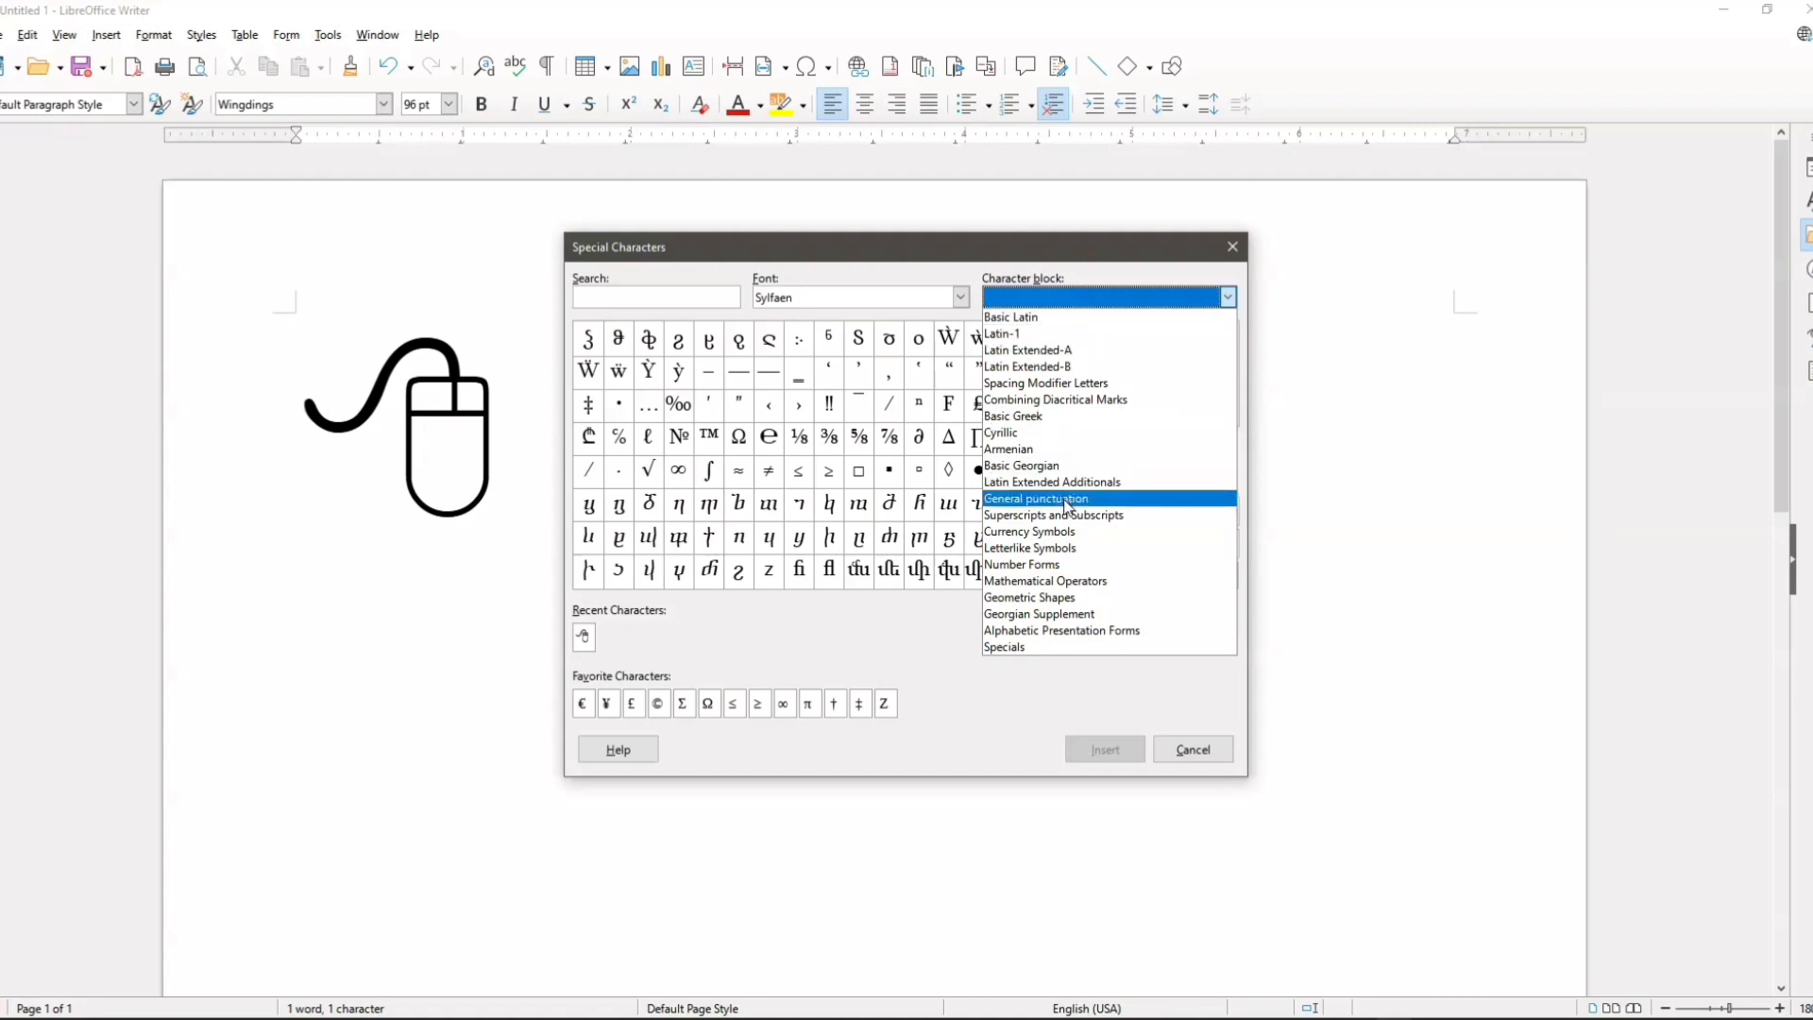
left_click(1049, 448)
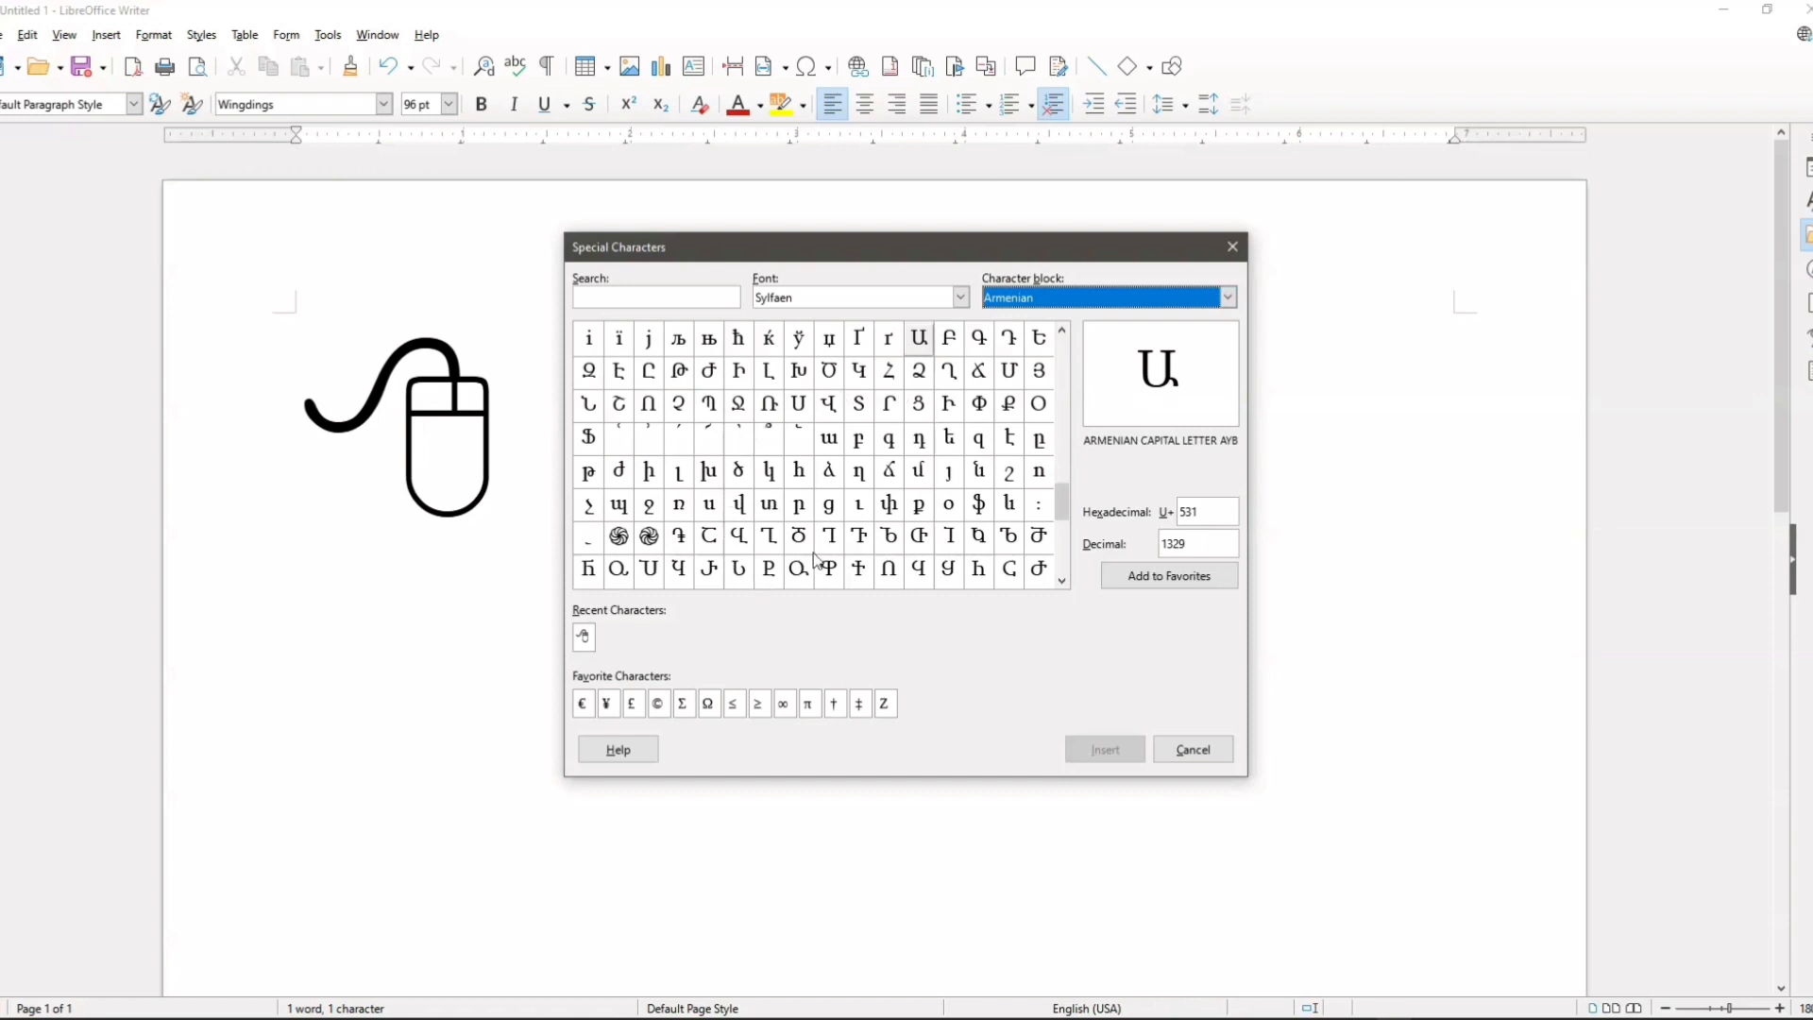
scroll(938, 501, "up", 2)
scroll(938, 502, "up", 15)
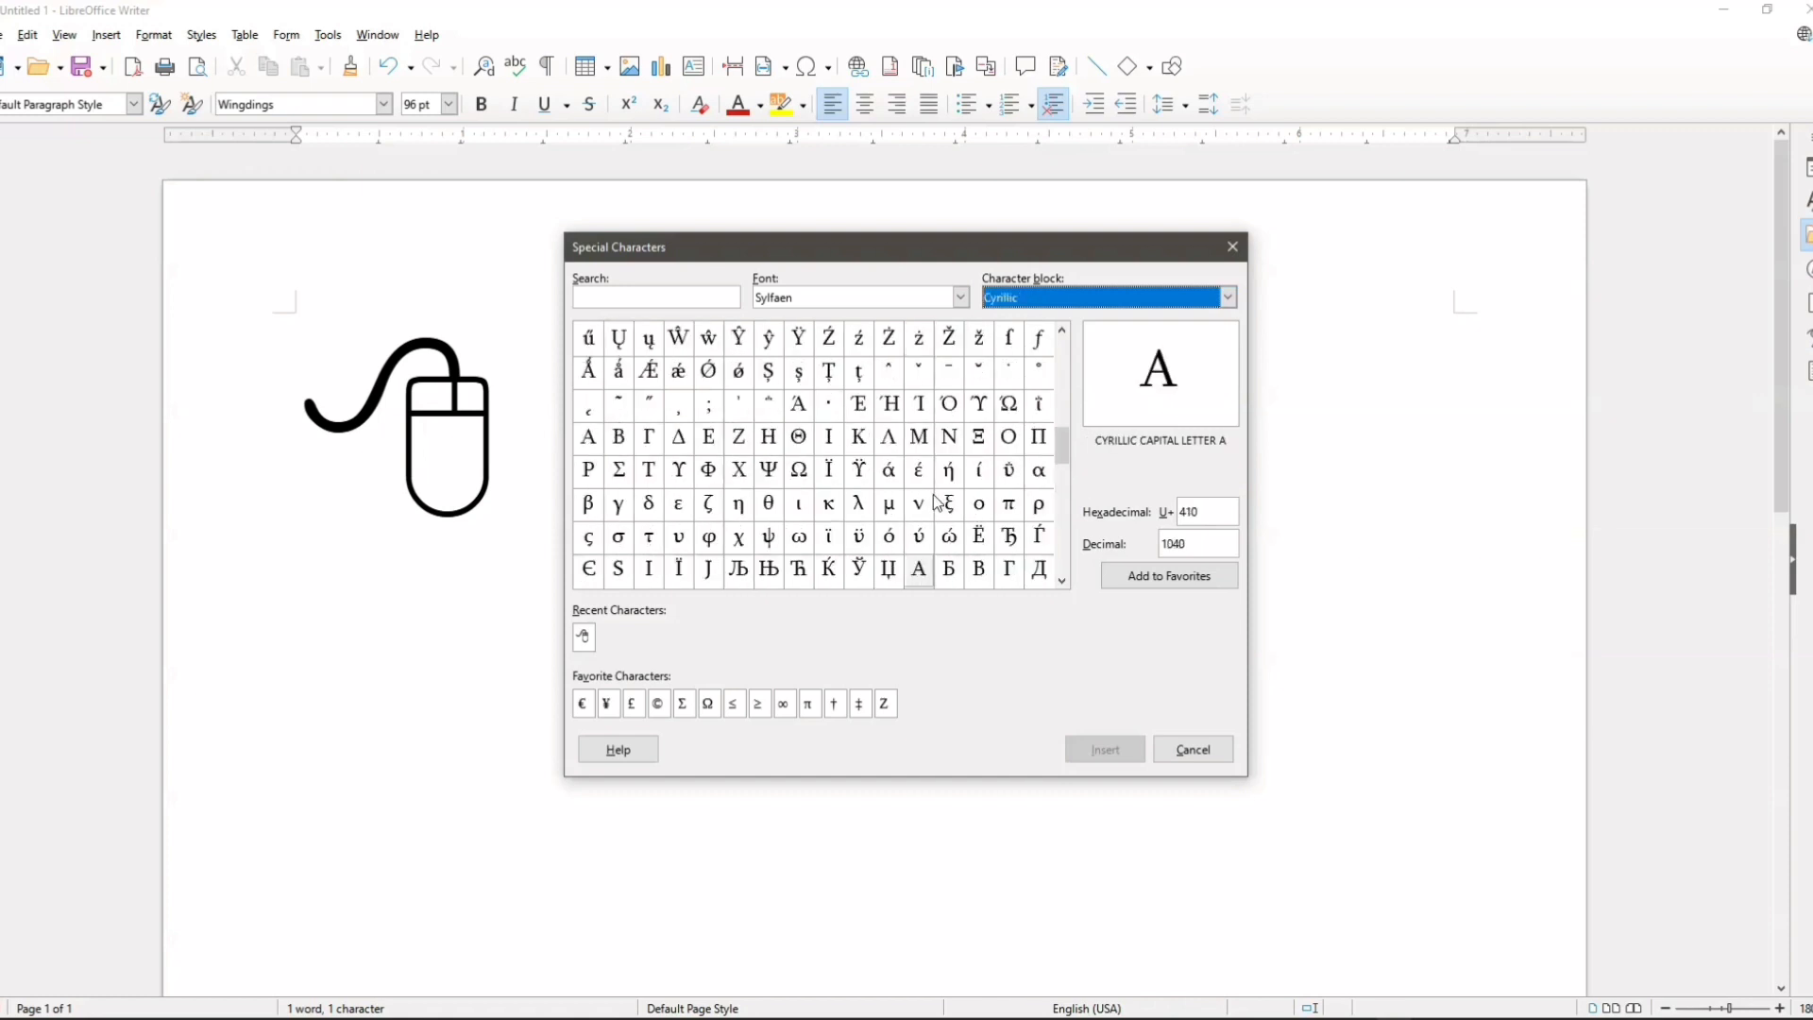
scroll(898, 518, "down", 6)
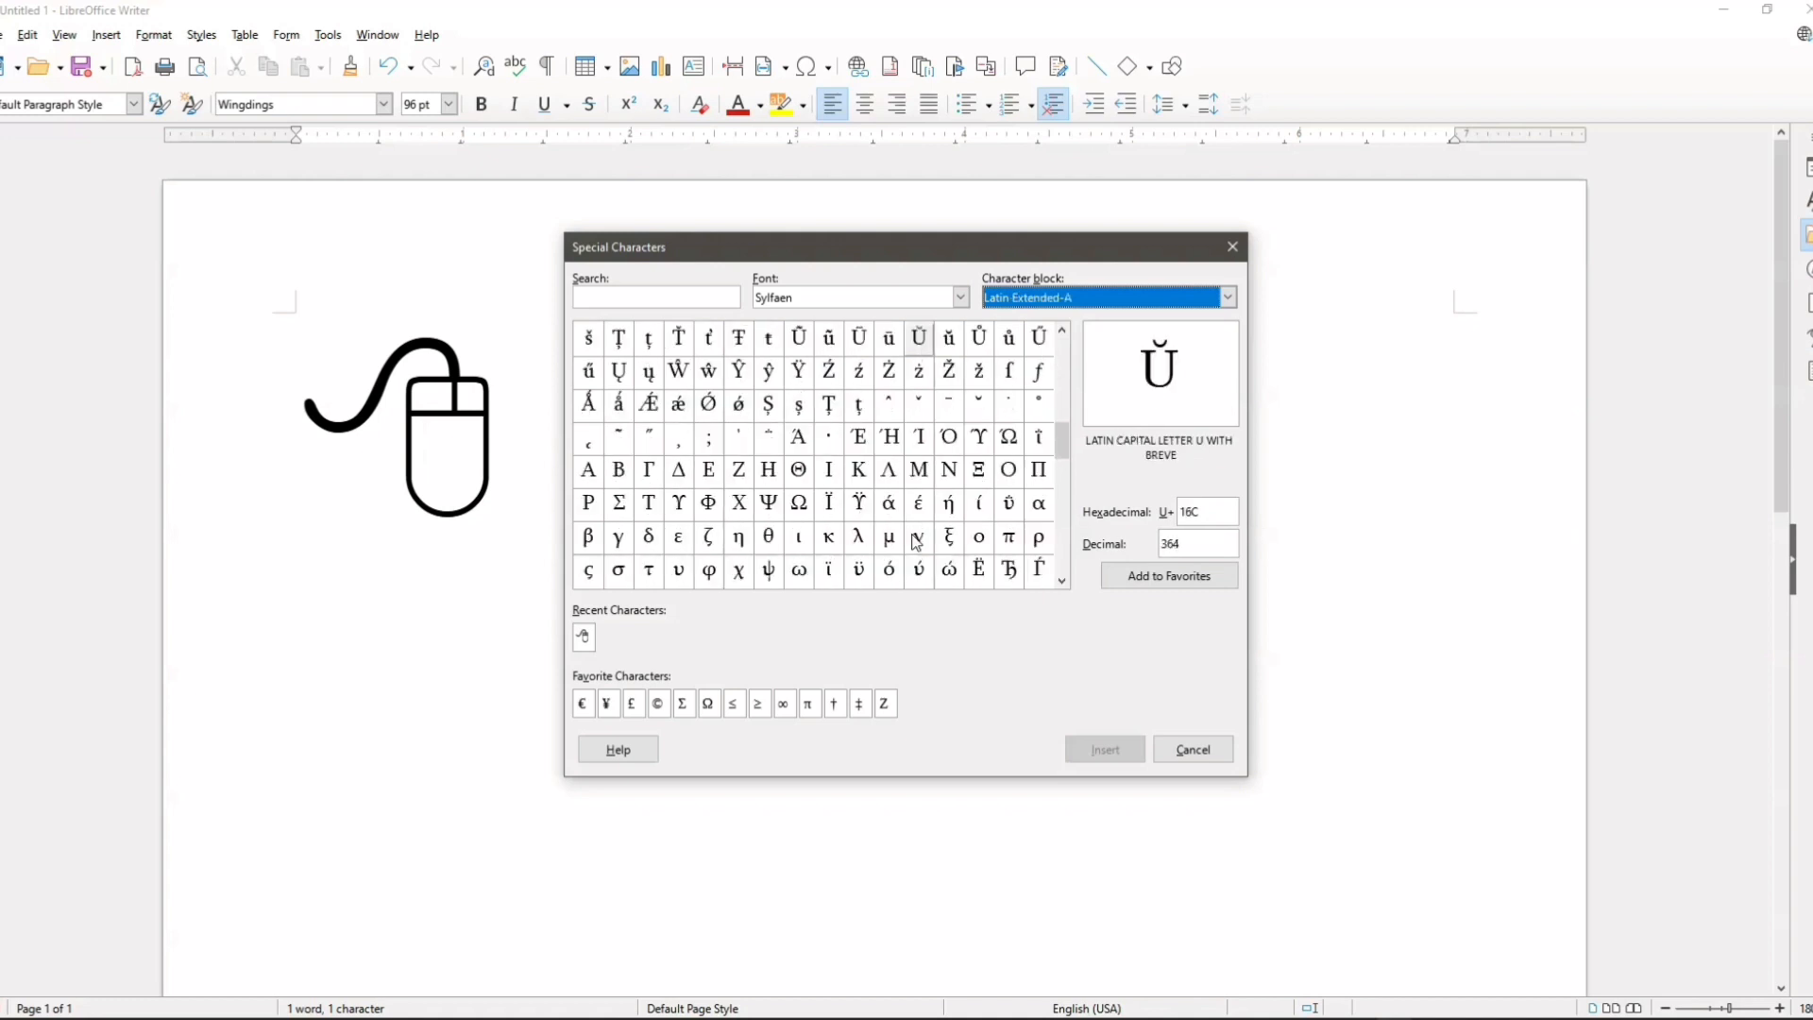
left_click(1051, 299)
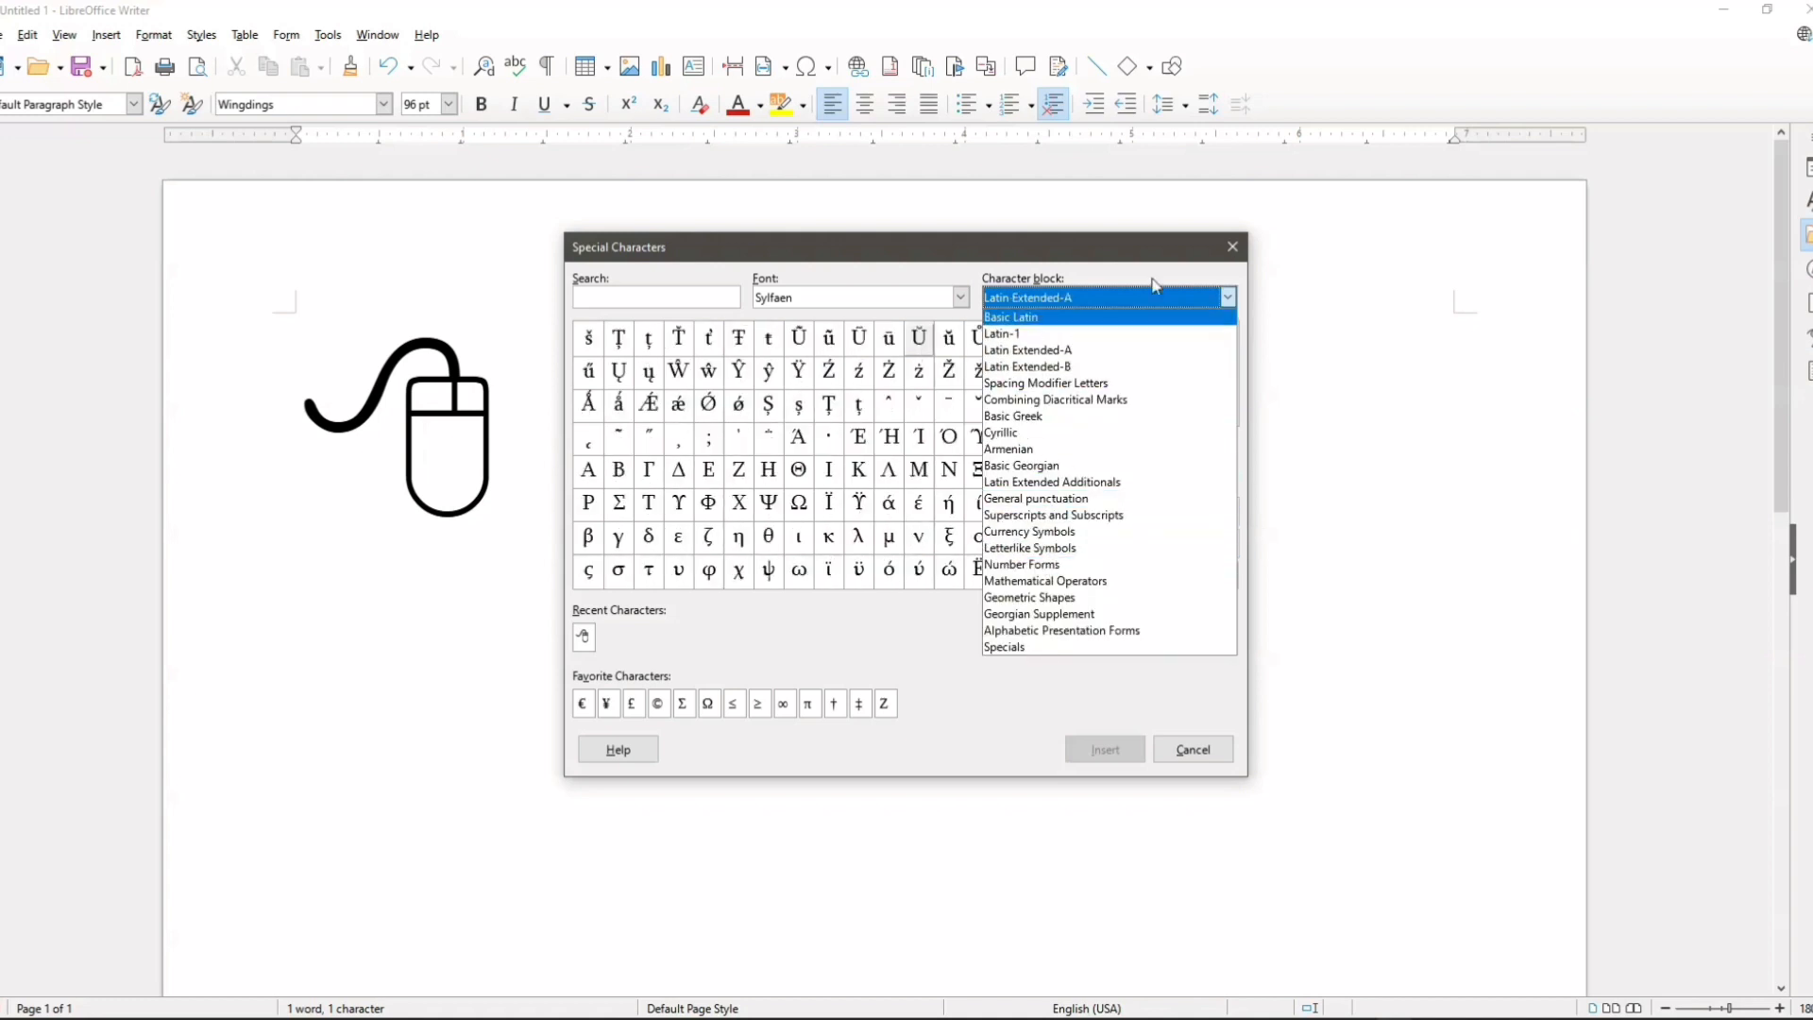
left_click(1232, 246)
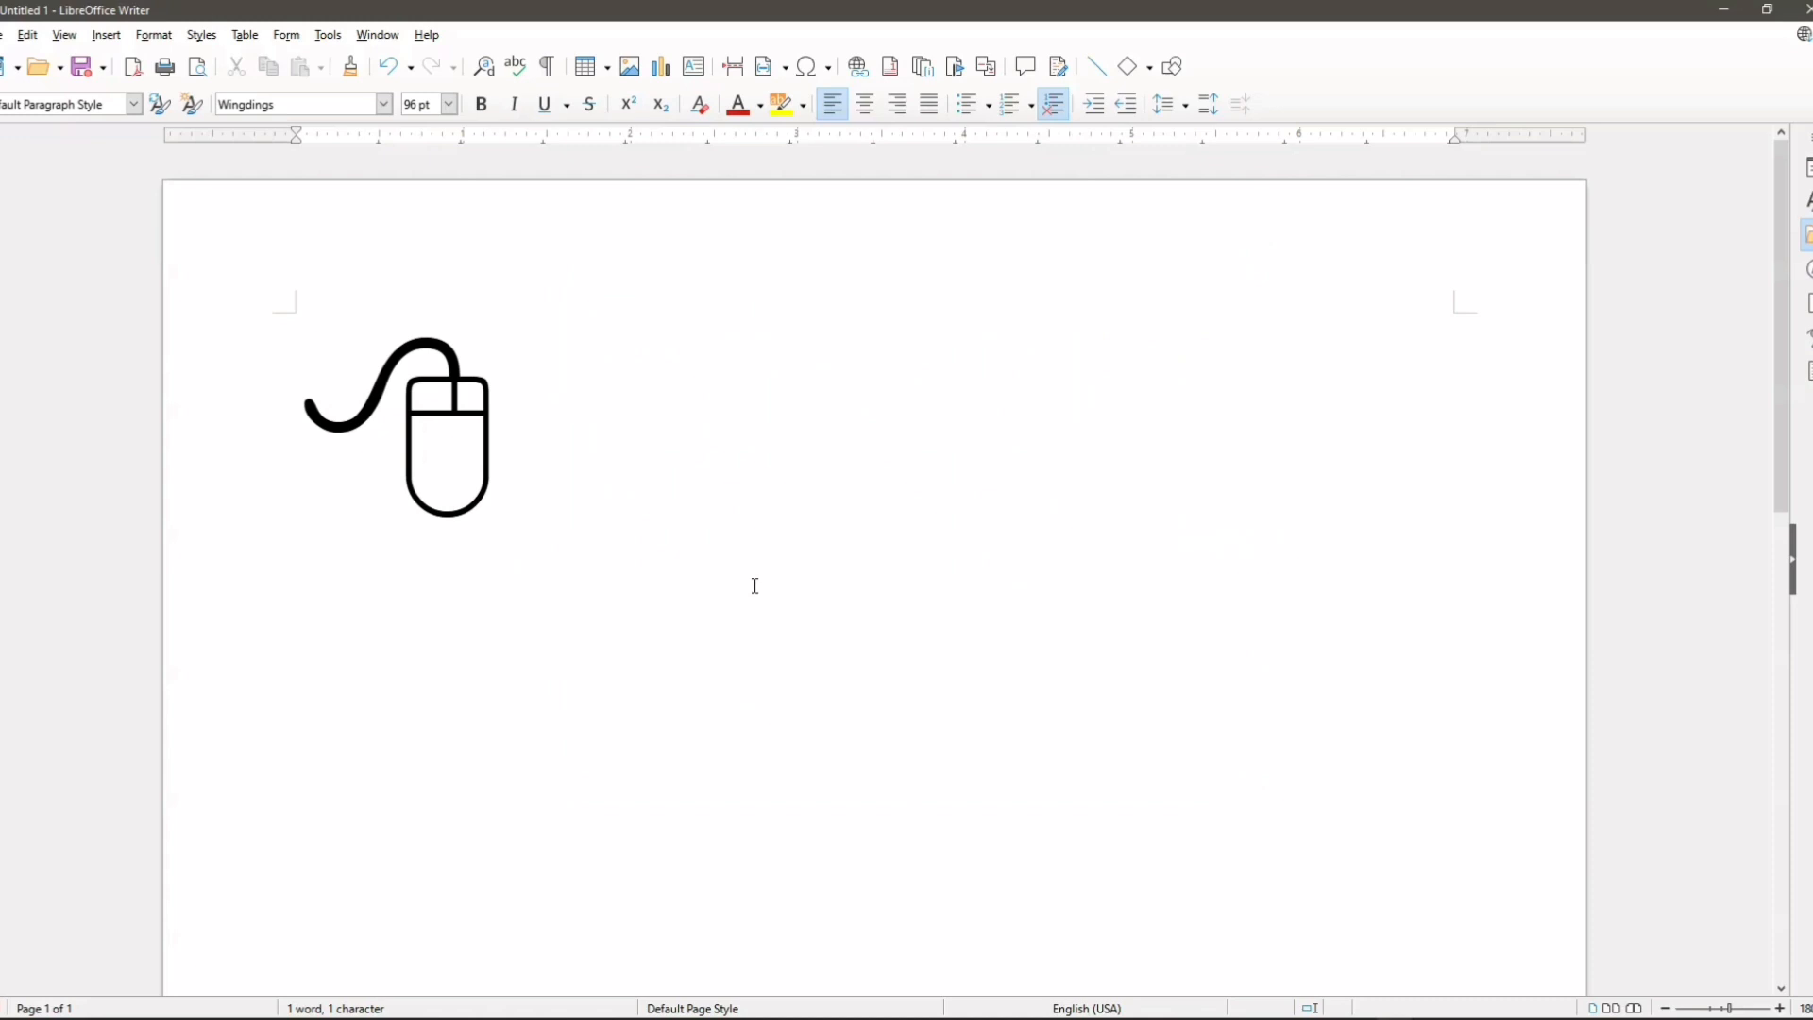
Step: Start a new paragraph below the computer mouse symbol and insert a page number field there
key("Return")
left_click(126, 33)
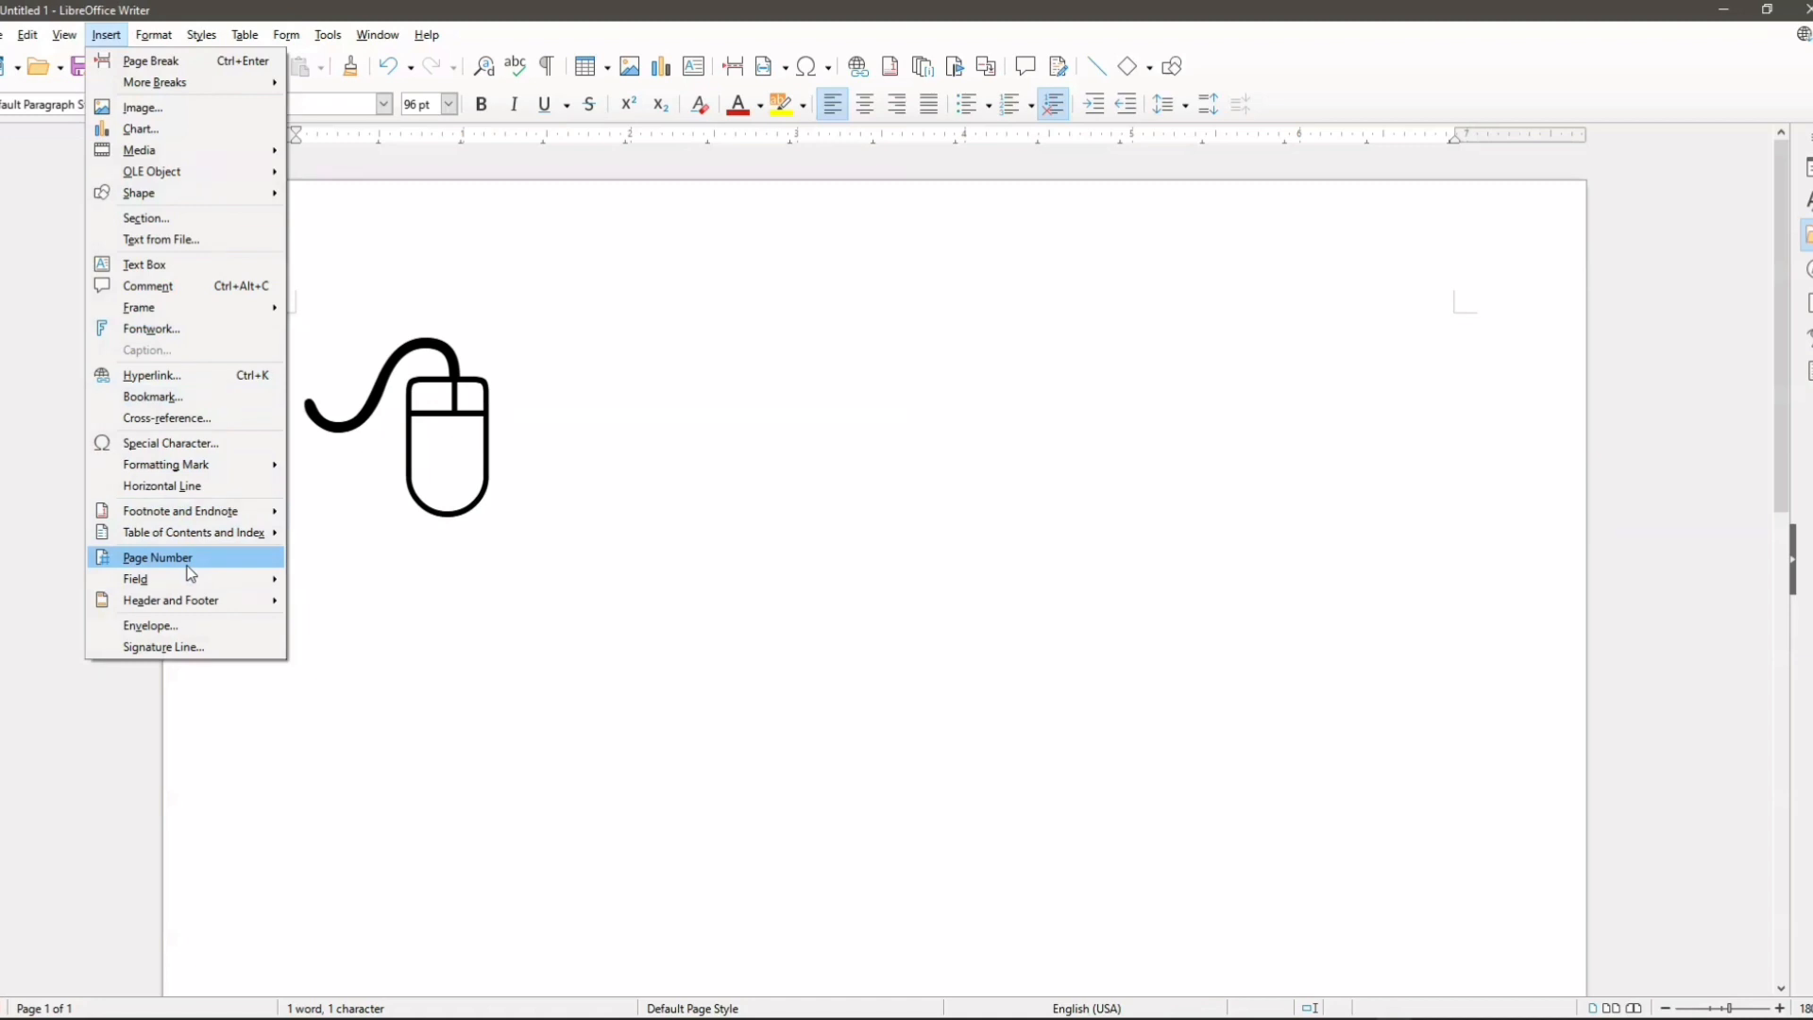
left_click(458, 583)
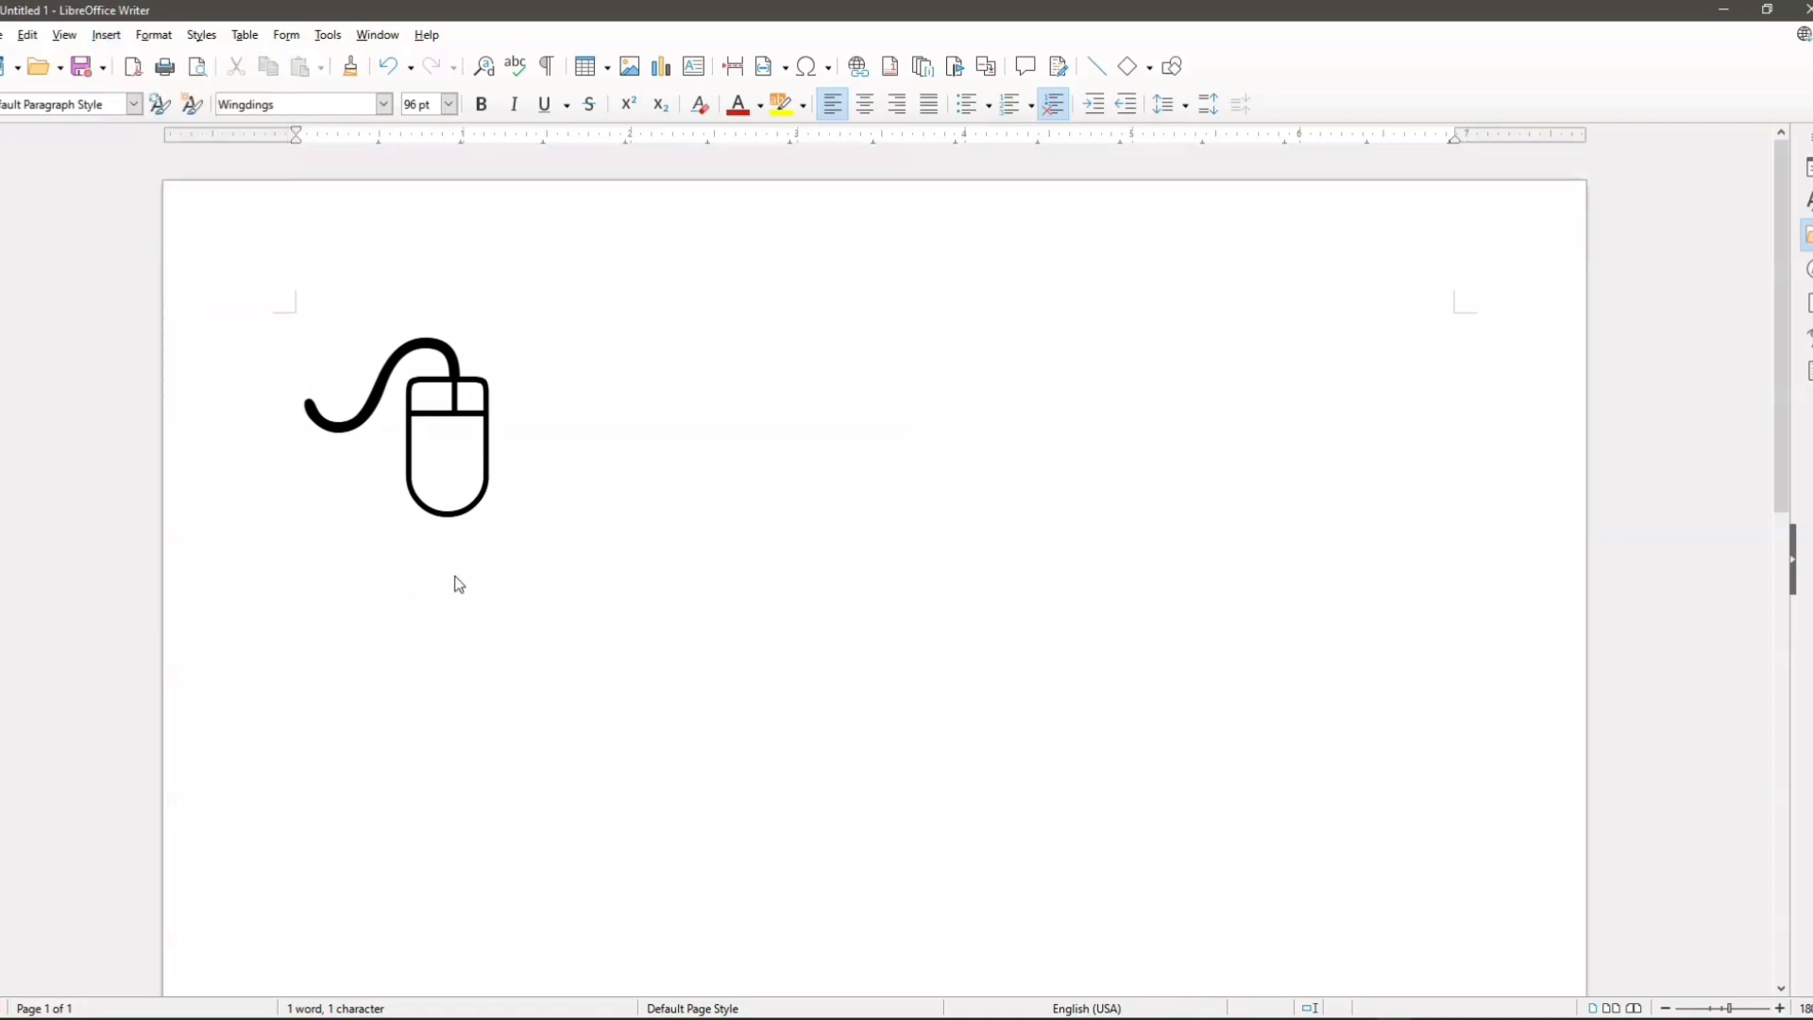
scroll(458, 583, "down", 1)
scroll(458, 583, "down", 1)
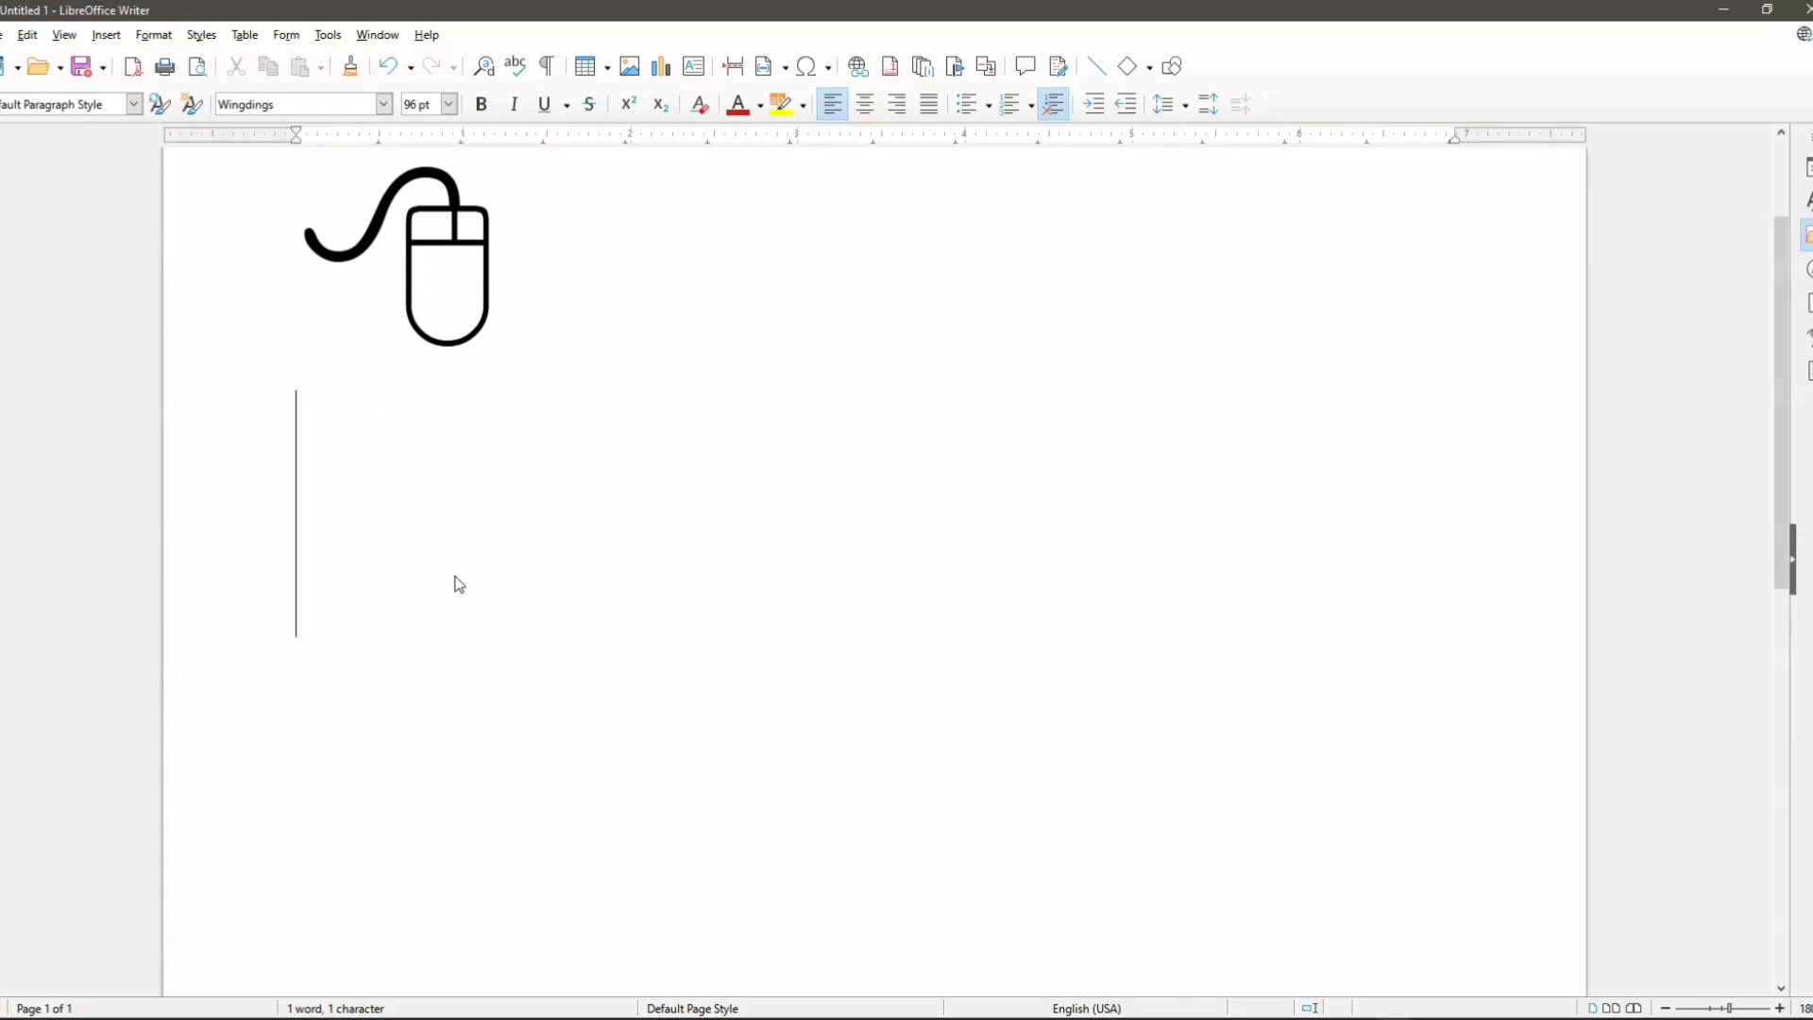
left_click(114, 36)
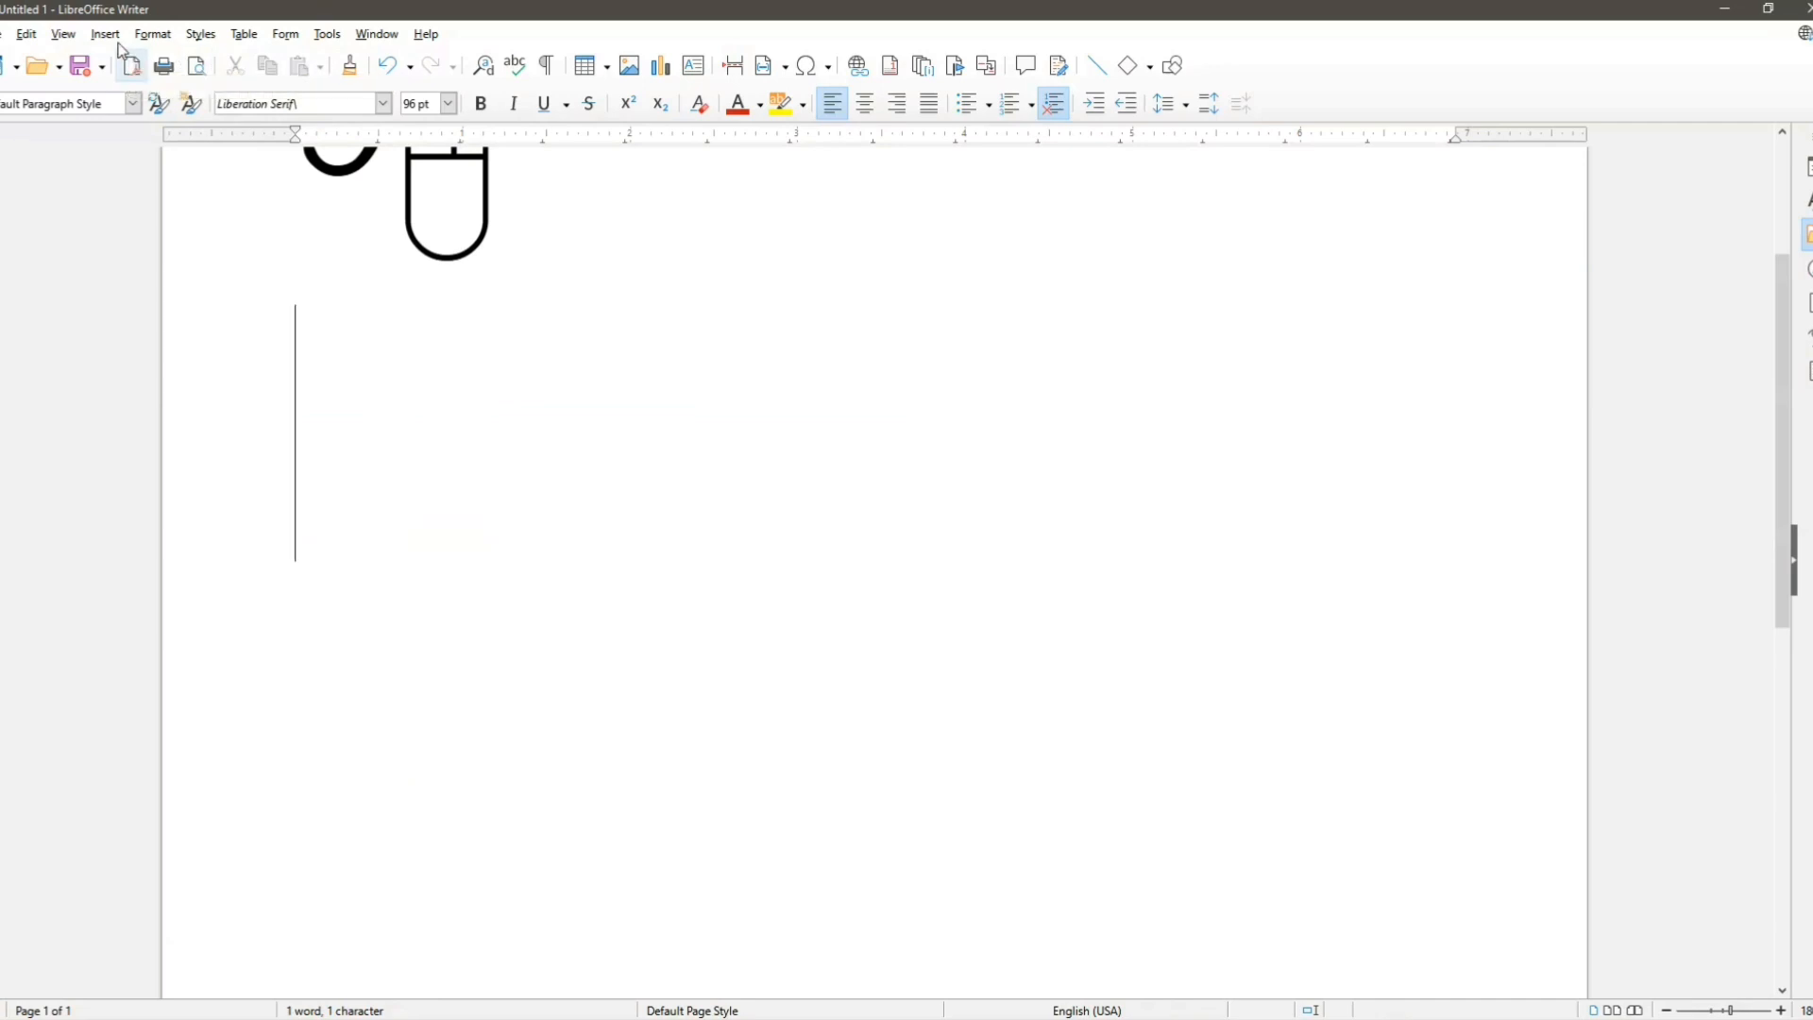
left_click(103, 36)
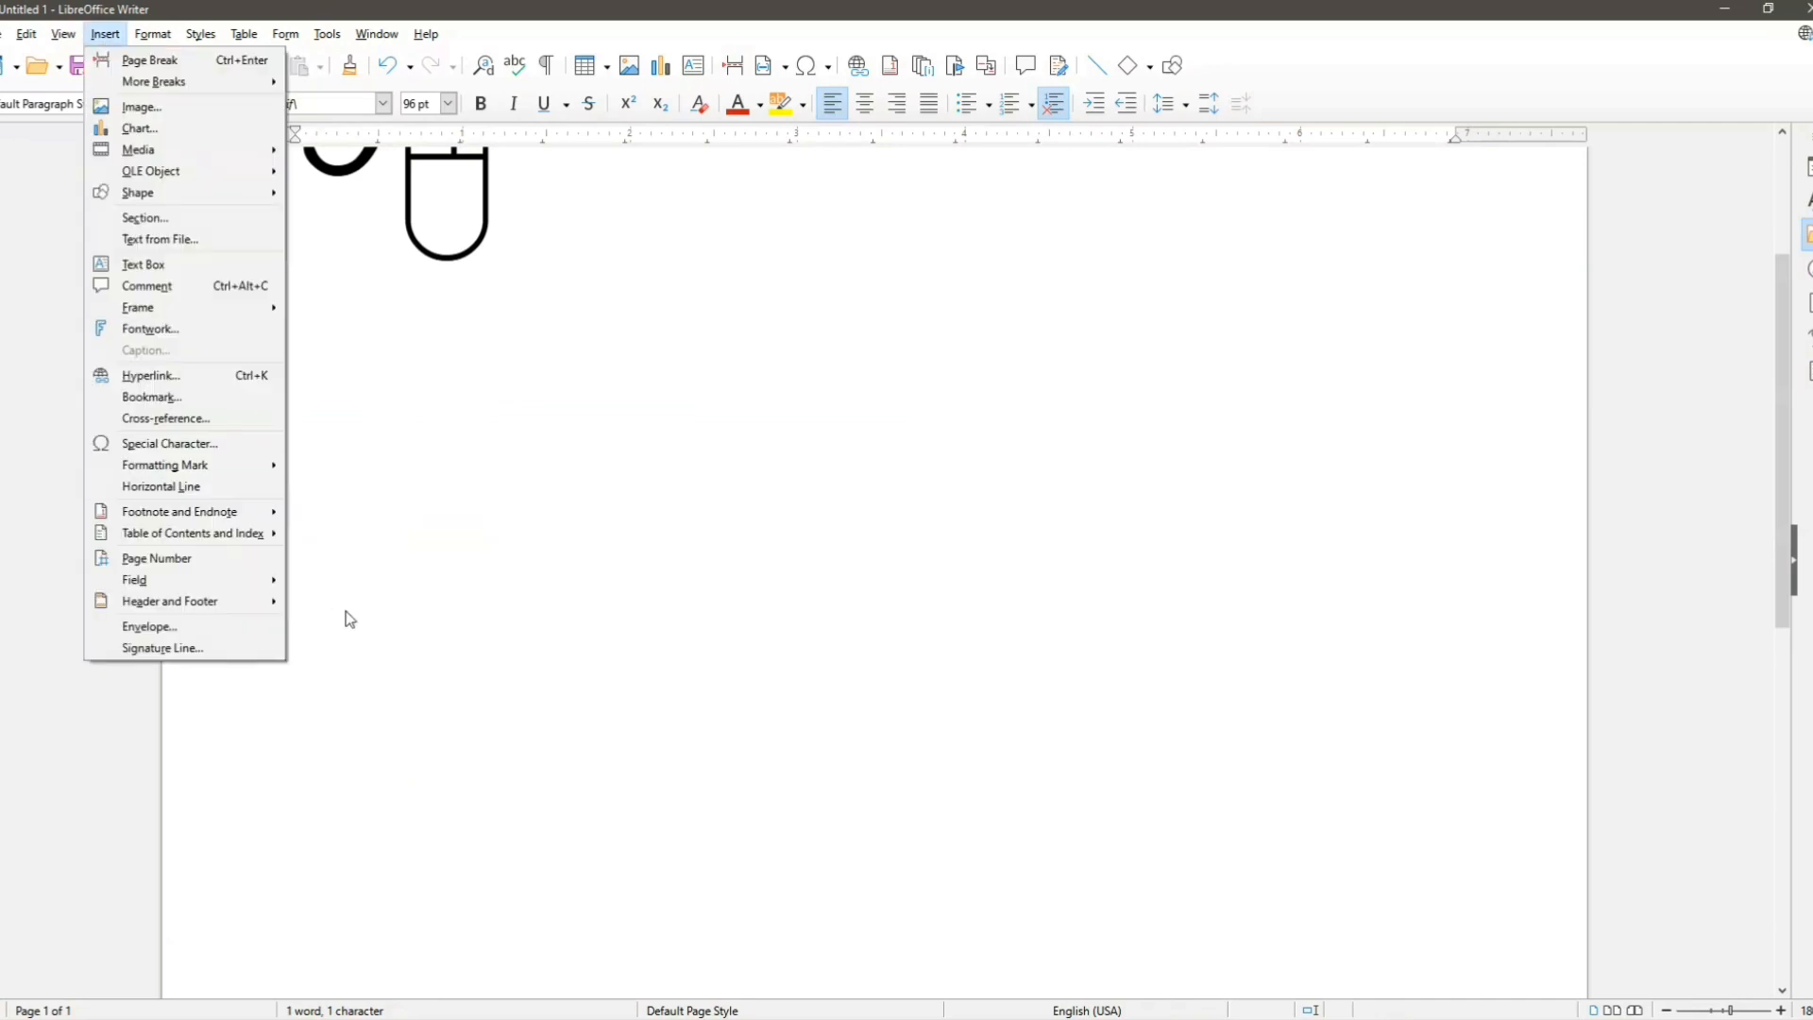
left_click(218, 559)
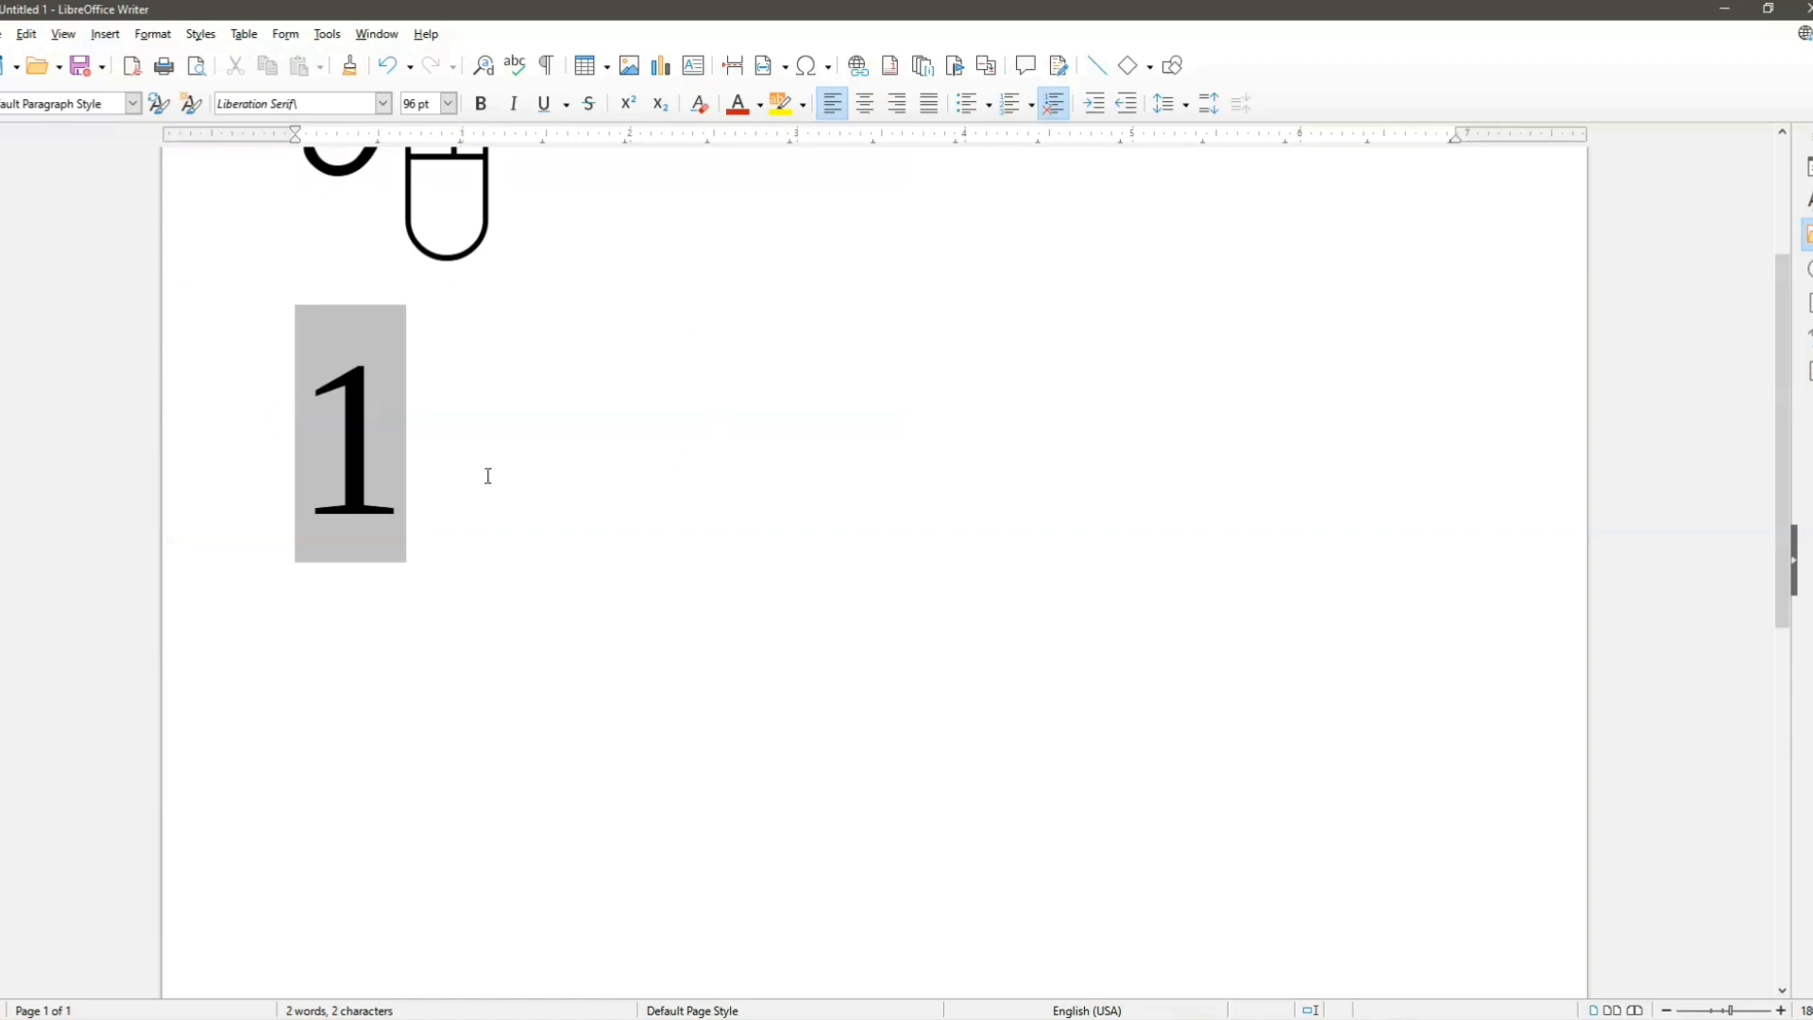
Step: Add a page break after the first page number and insert a page number field on the second page
scroll(458, 530, "up", 2)
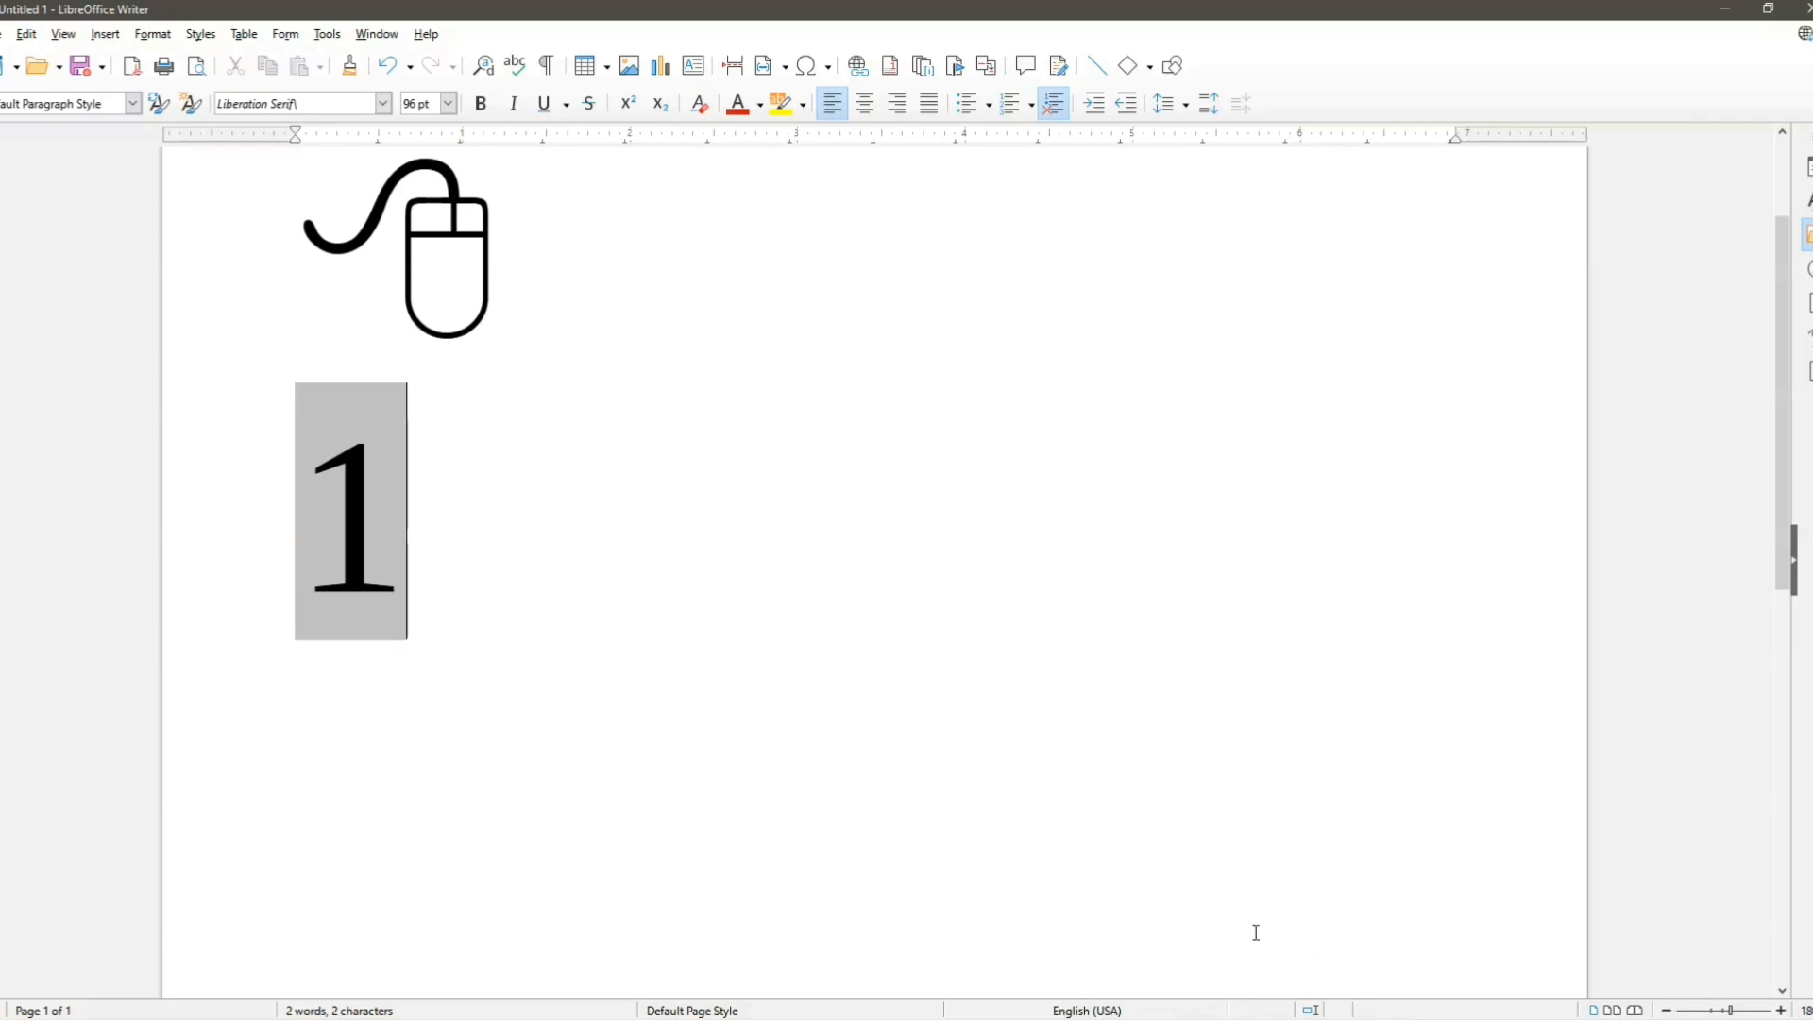
key("ctrl+Return")
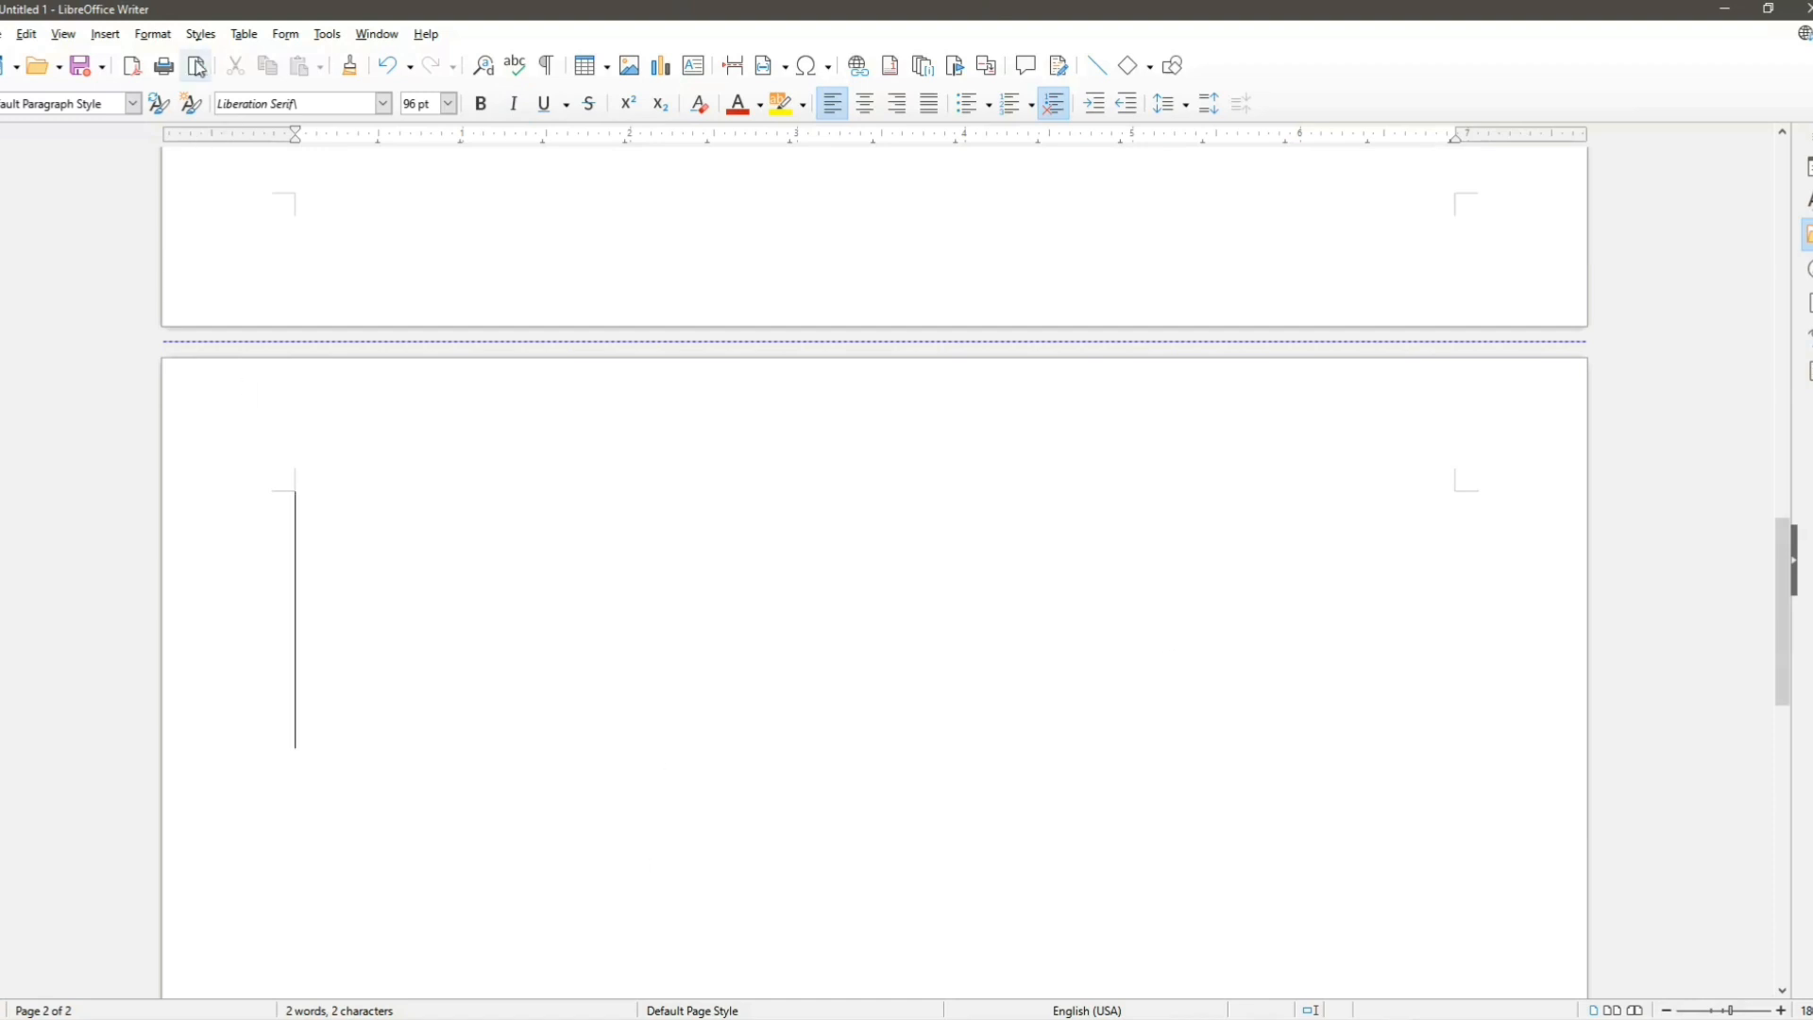
left_click(114, 31)
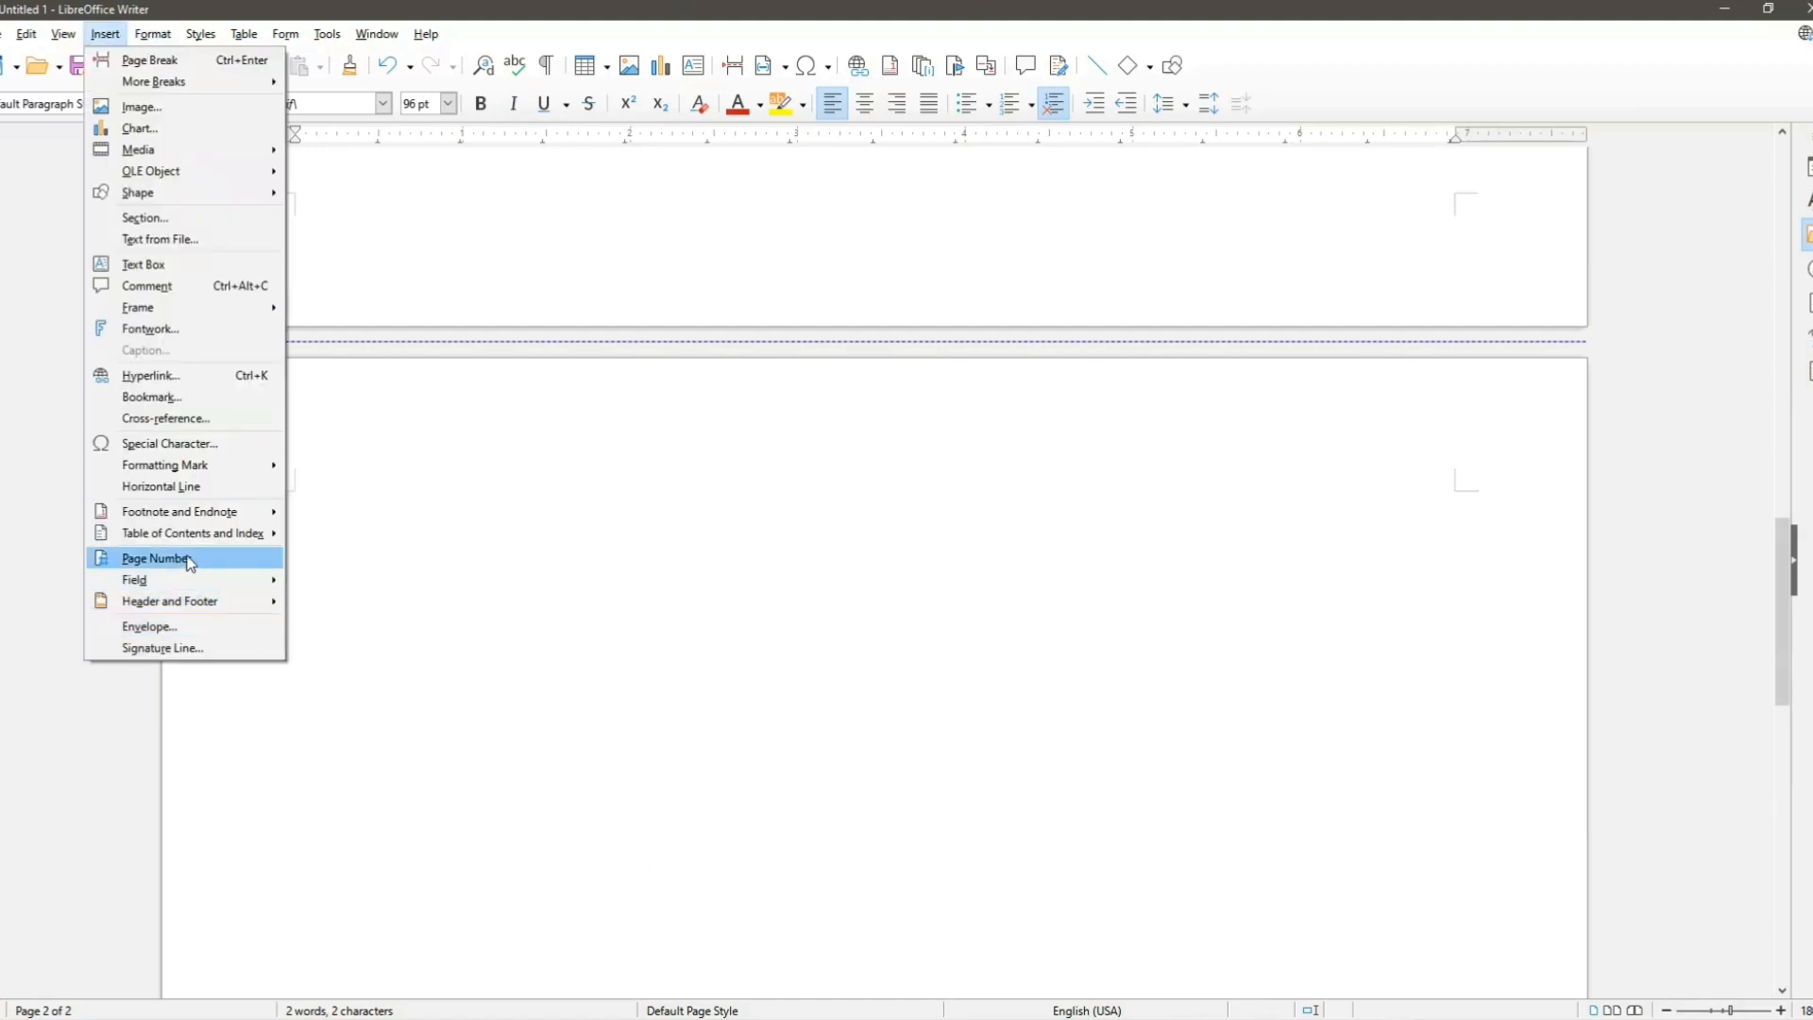
left_click(156, 558)
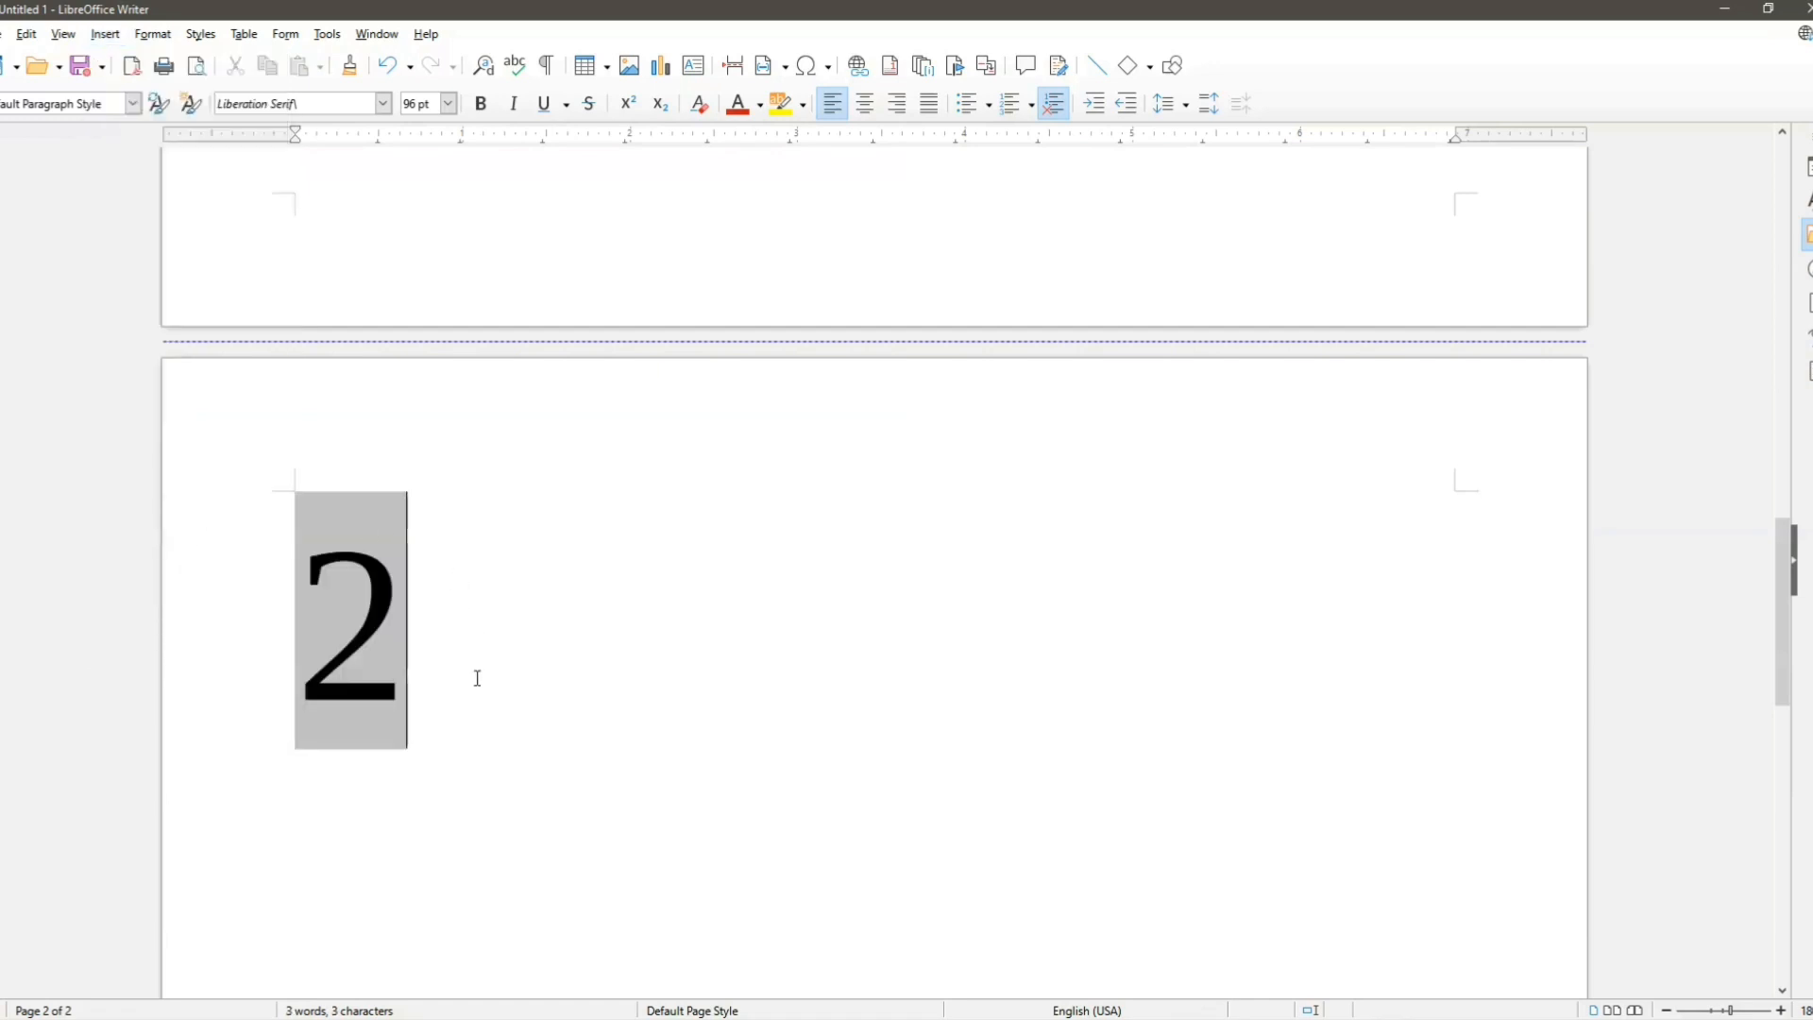
scroll(1013, 758, "down", 4, "ctrl")
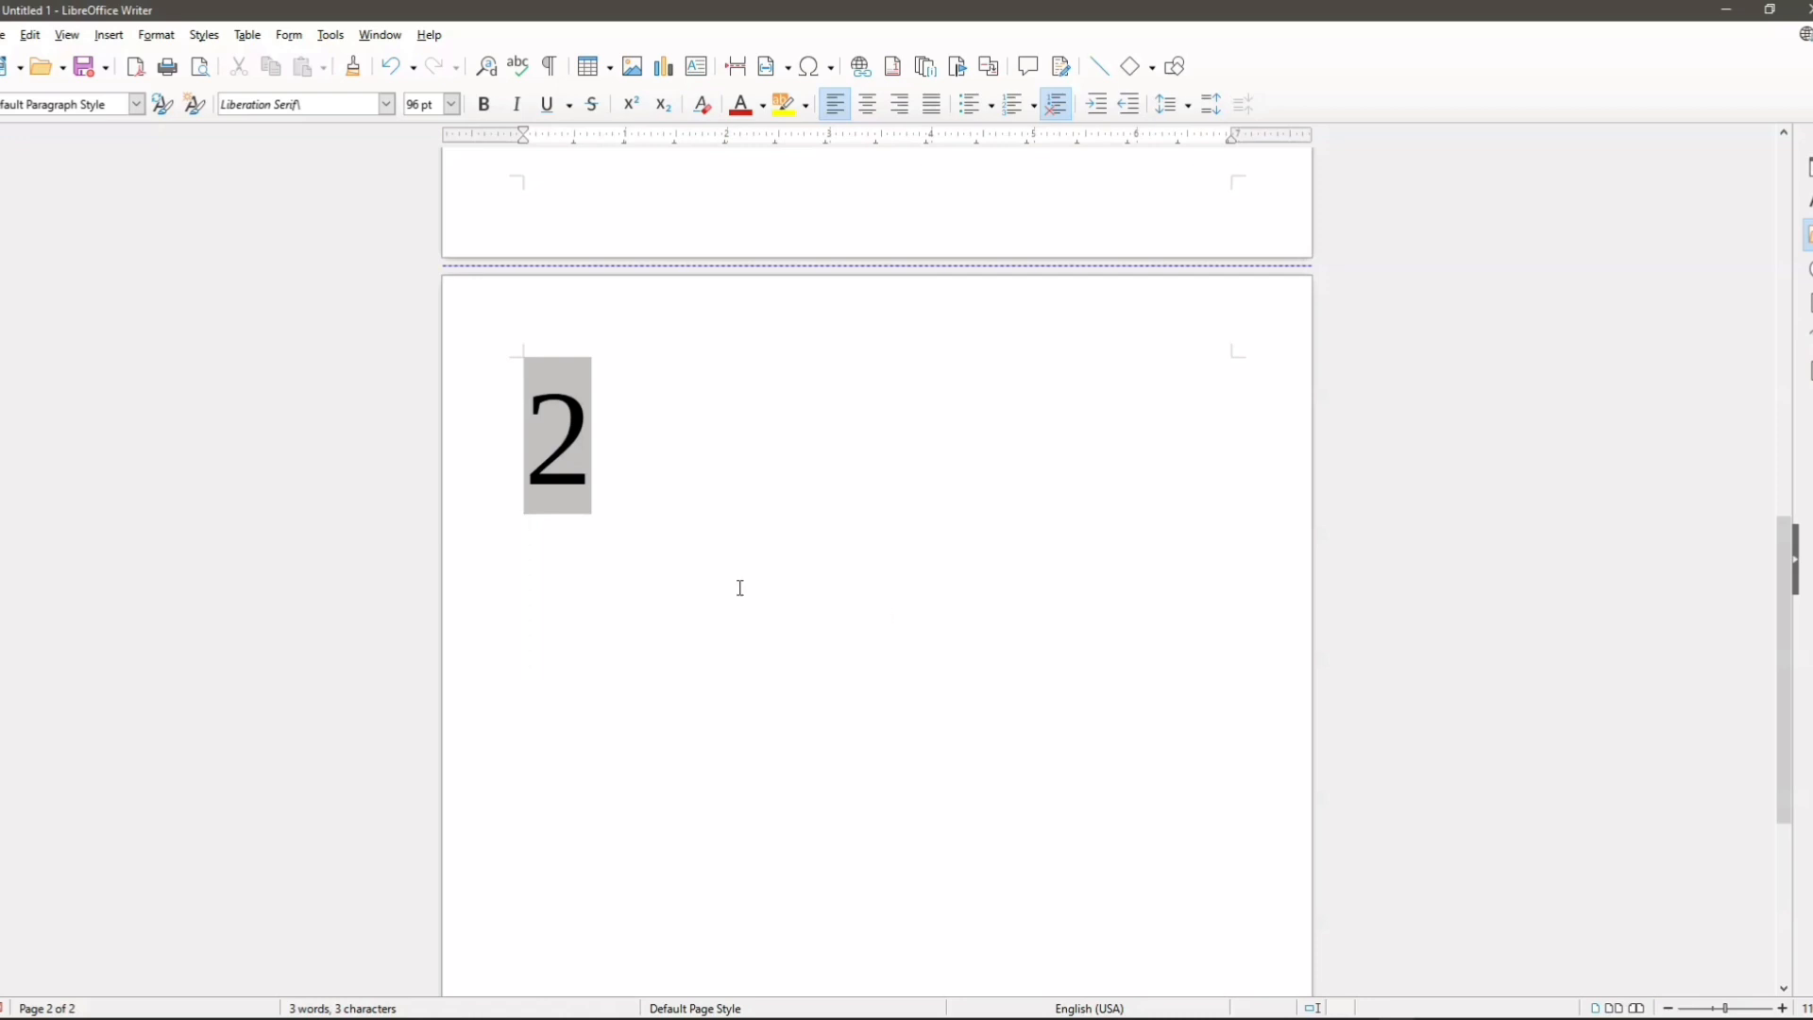
scroll(1016, 749, "up", 15)
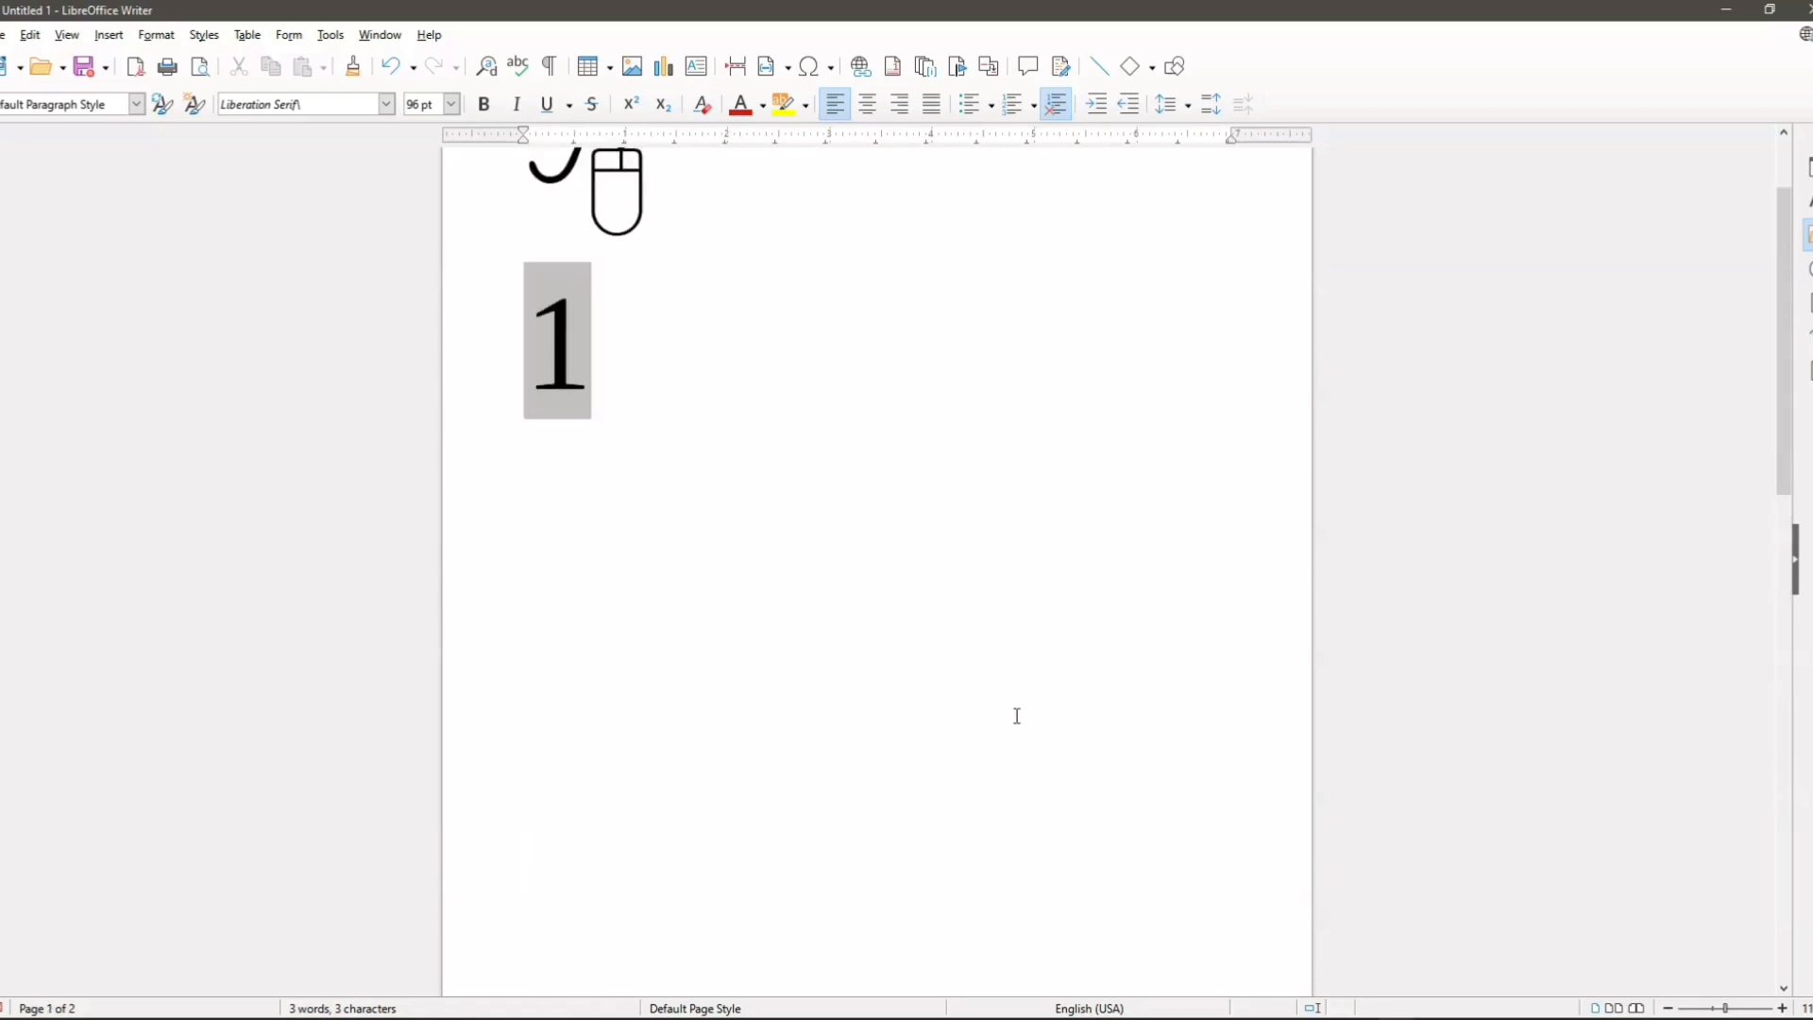
scroll(1016, 716, "up", 3)
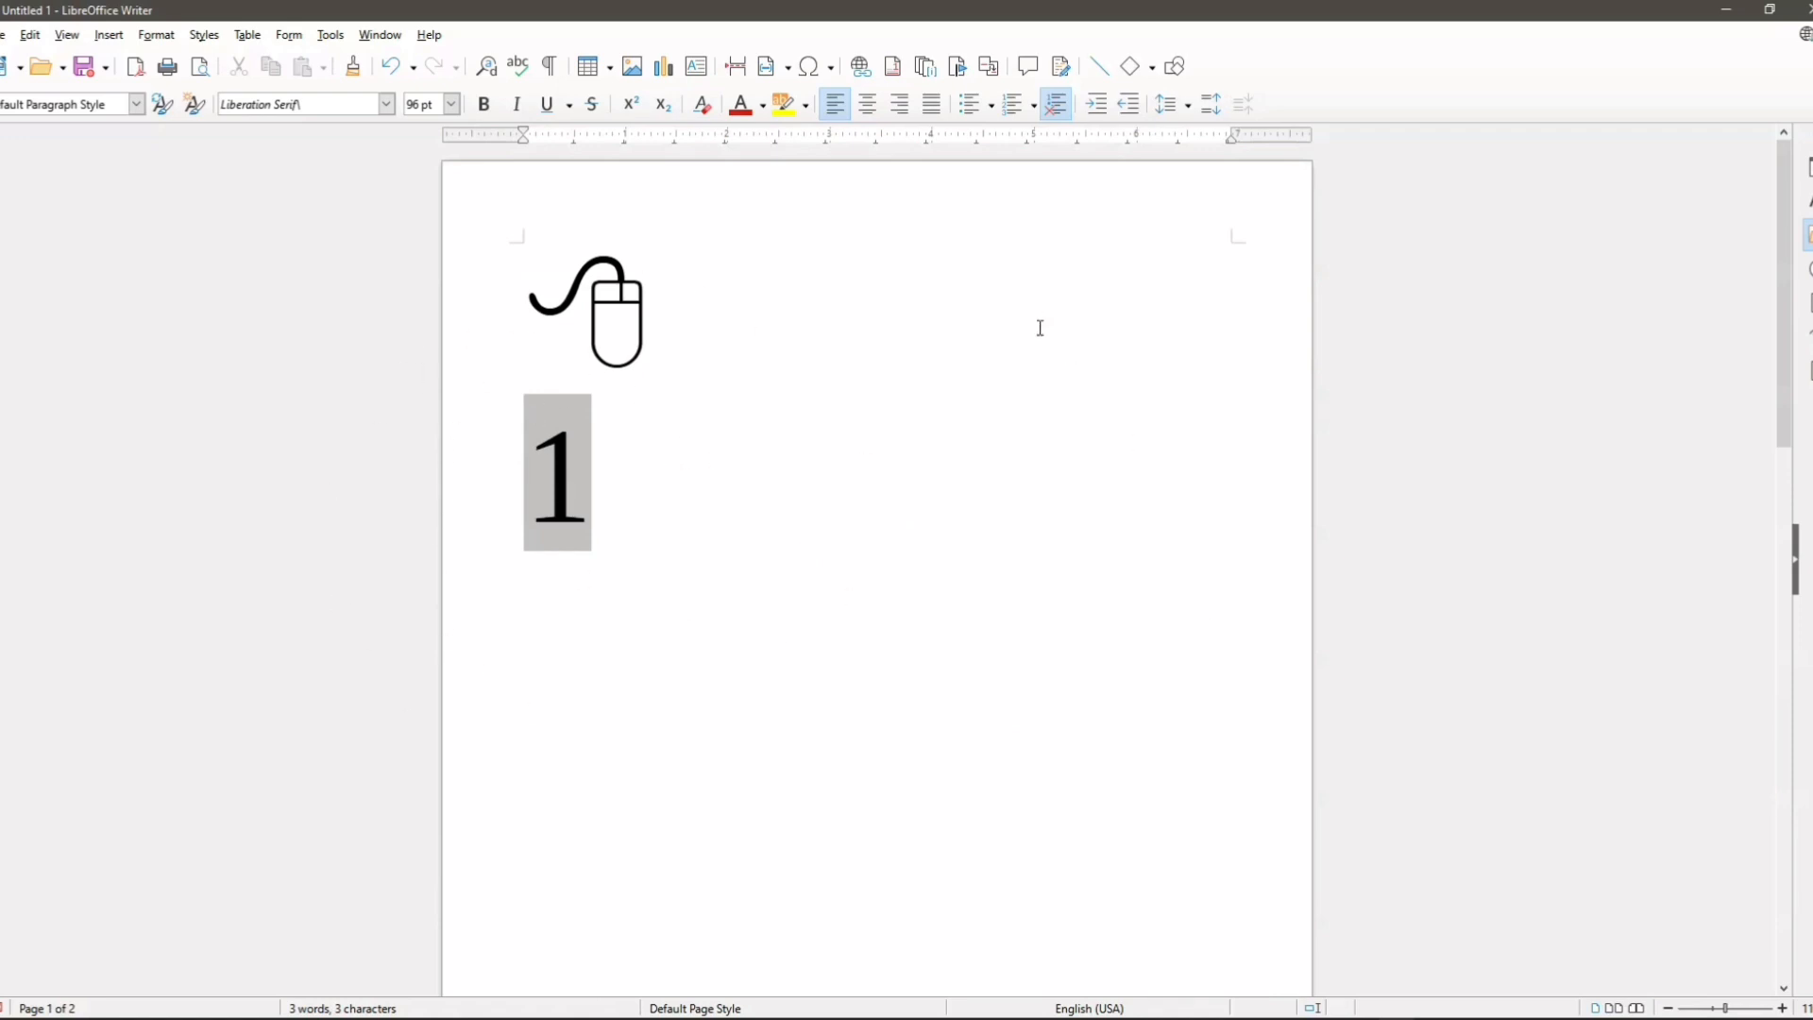
left_click(108, 35)
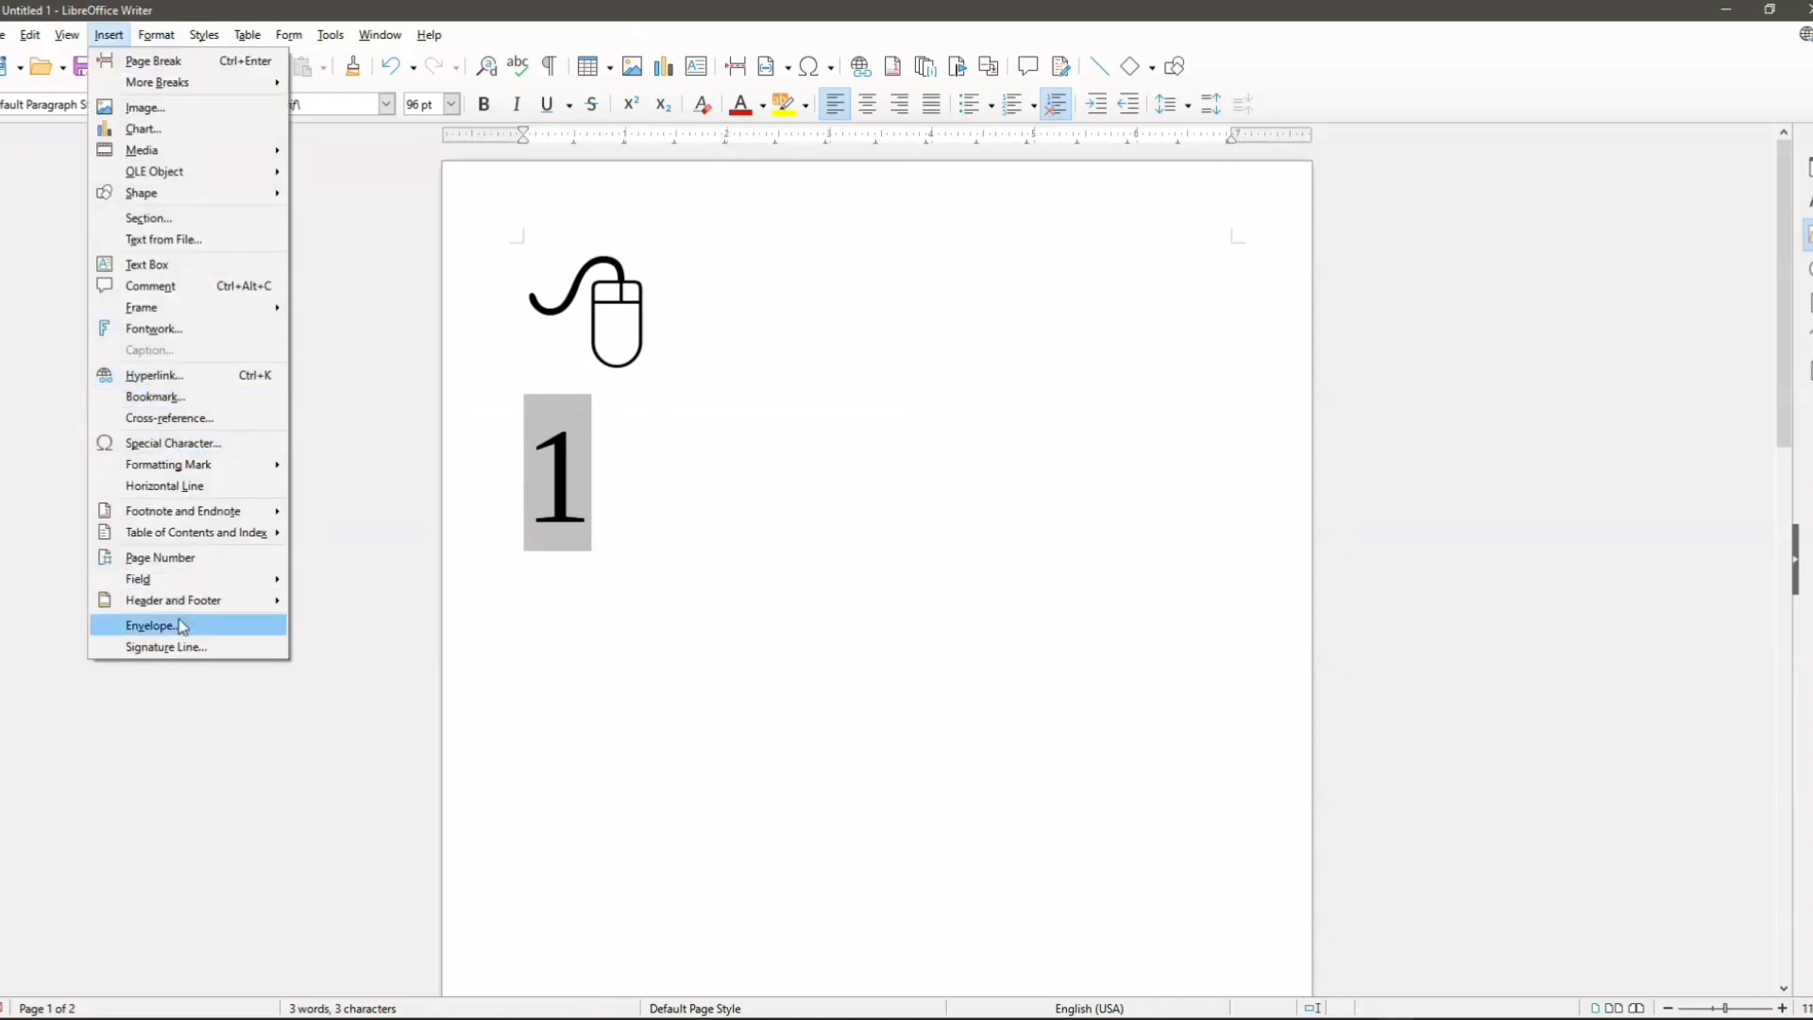
left_click(376, 580)
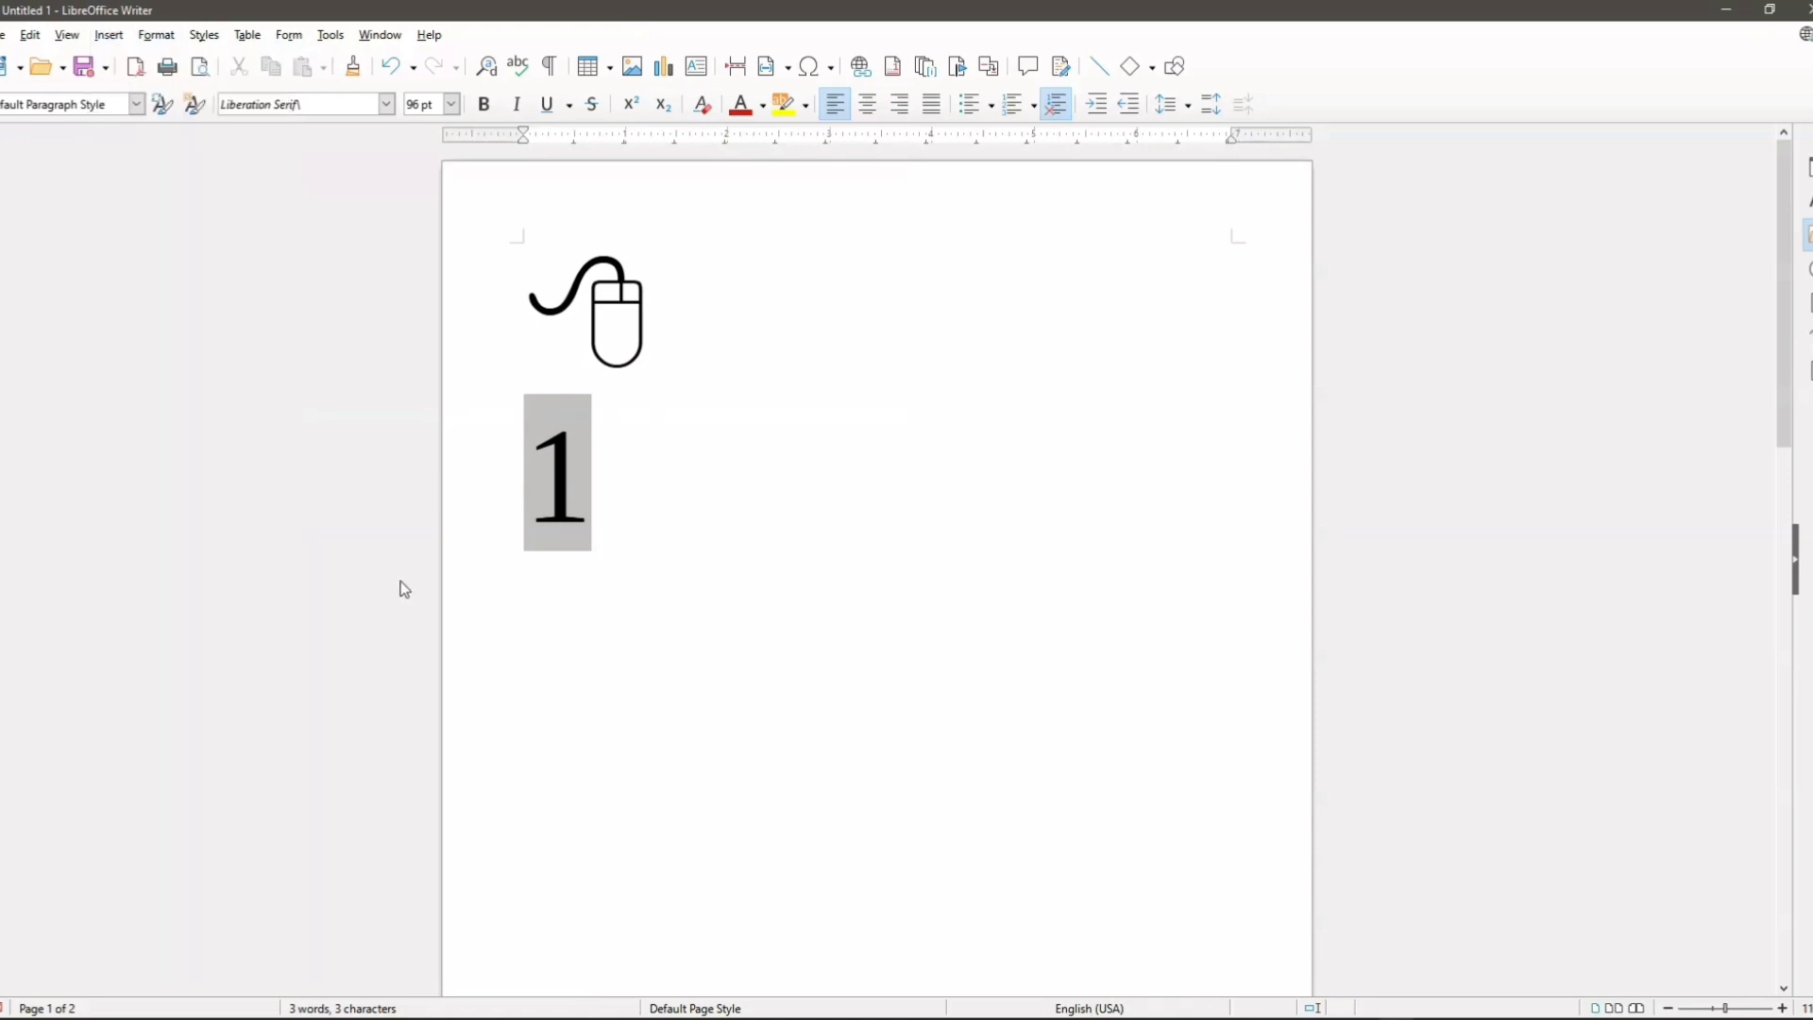